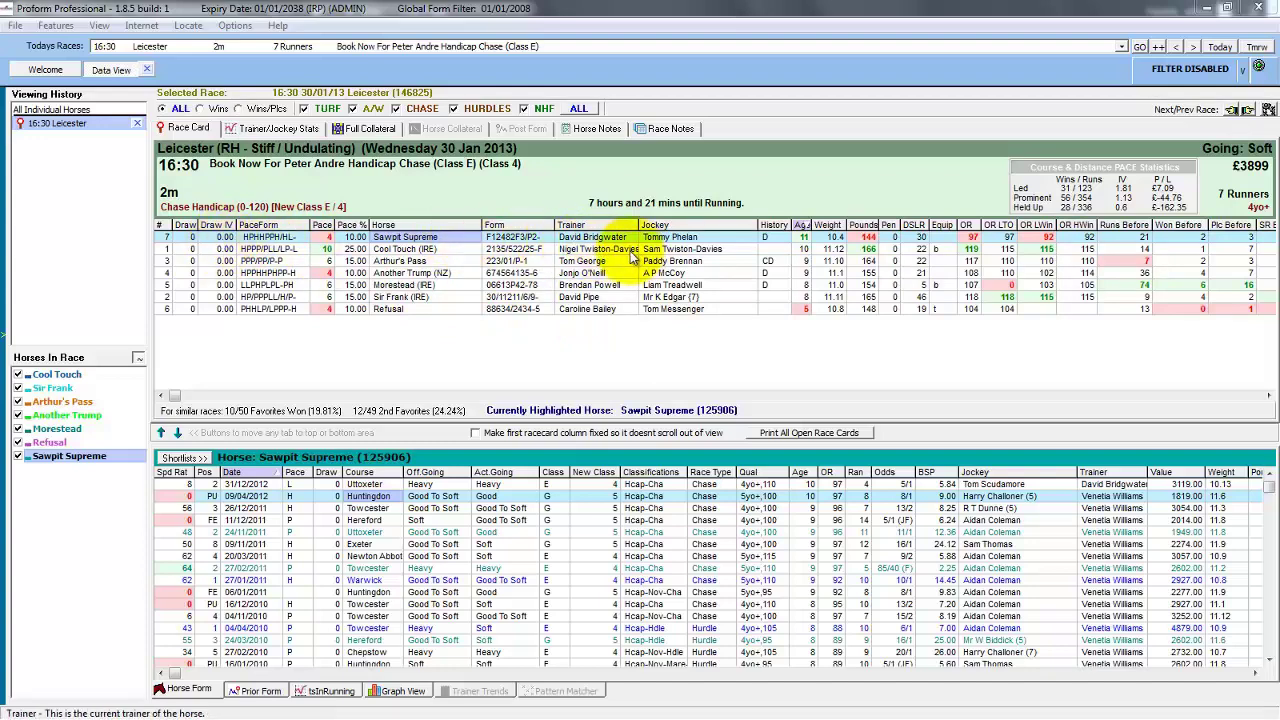
Step: Open the race card's field selection and look through the columns available for display
left_click(885, 397)
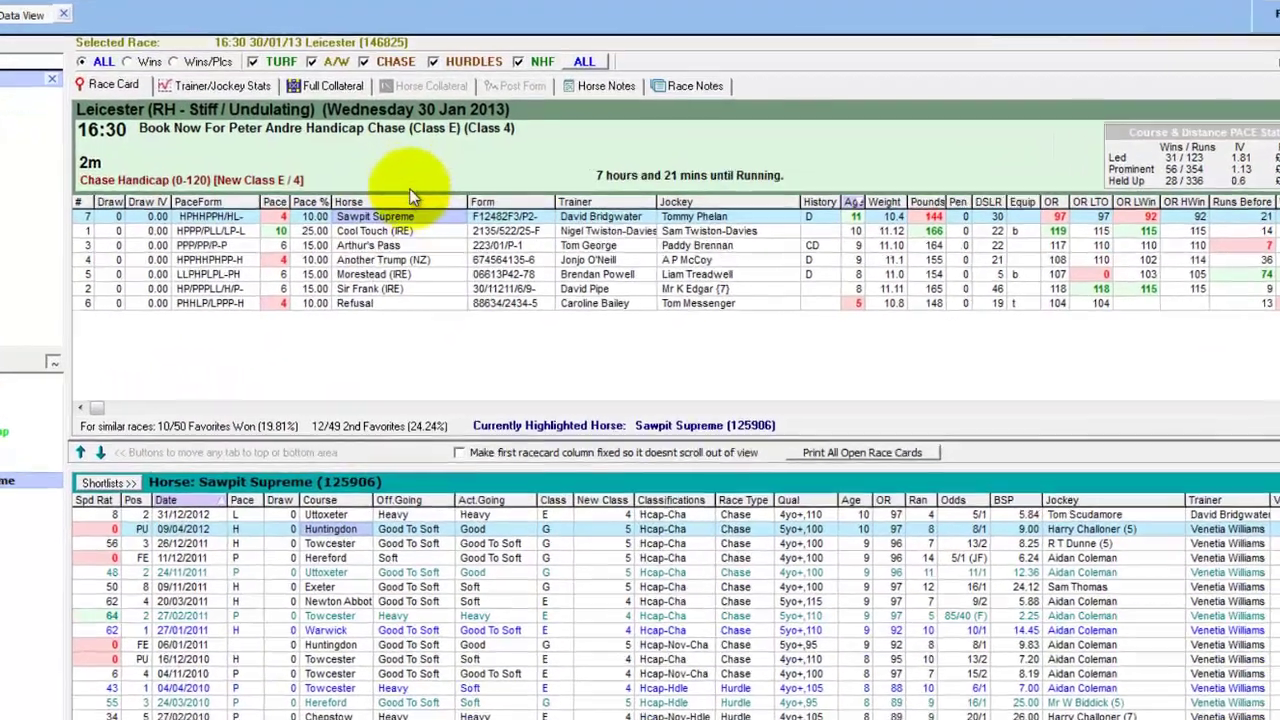
right_click(438, 223)
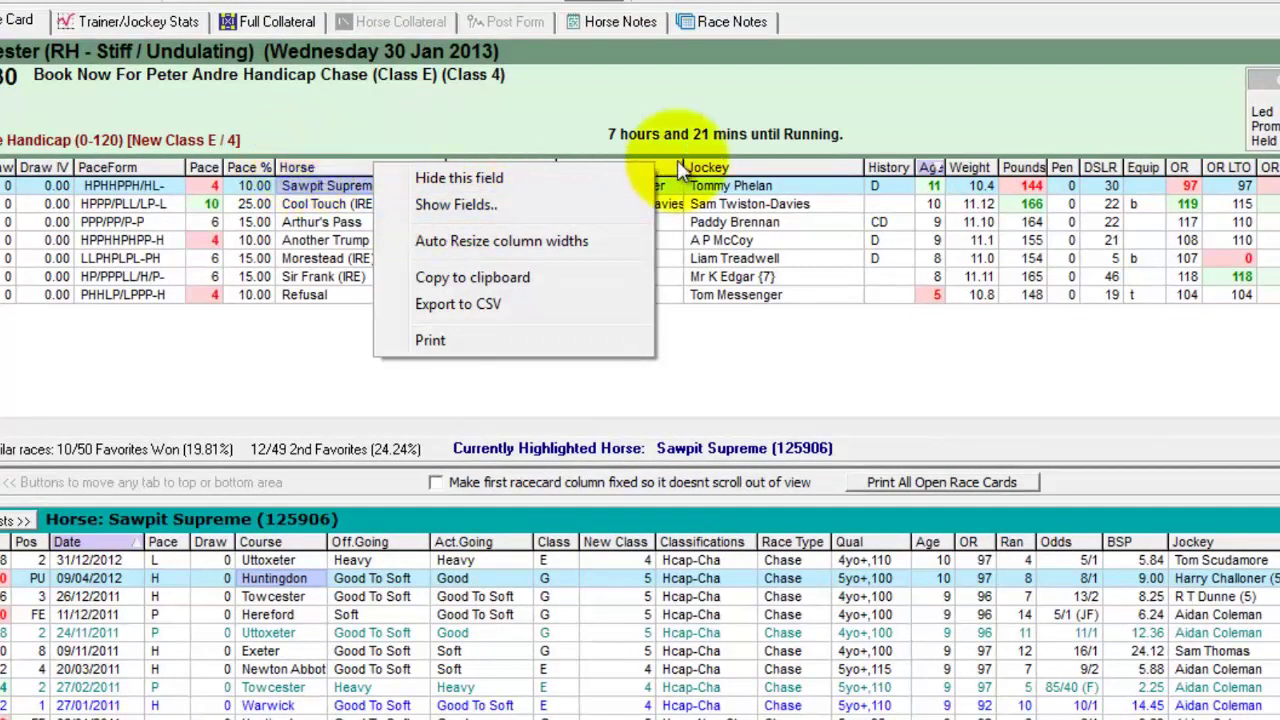
left_click(800, 255)
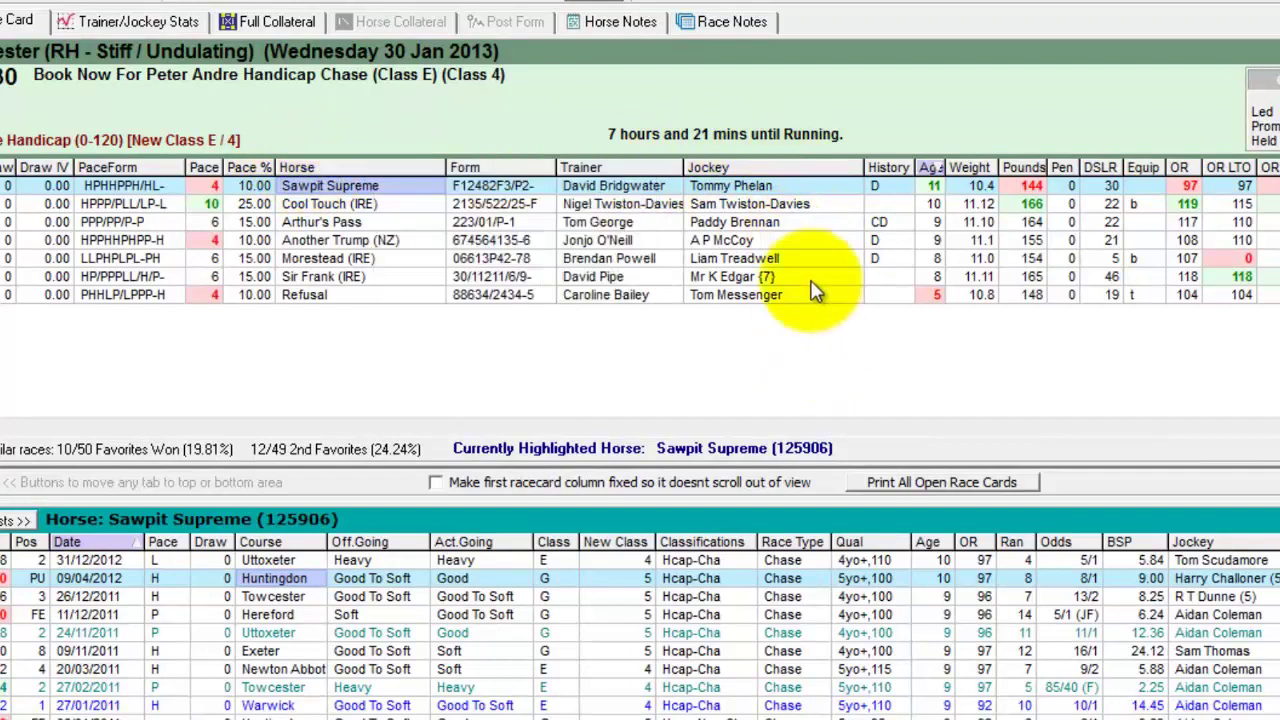
right_click(757, 172)
left_click(828, 207)
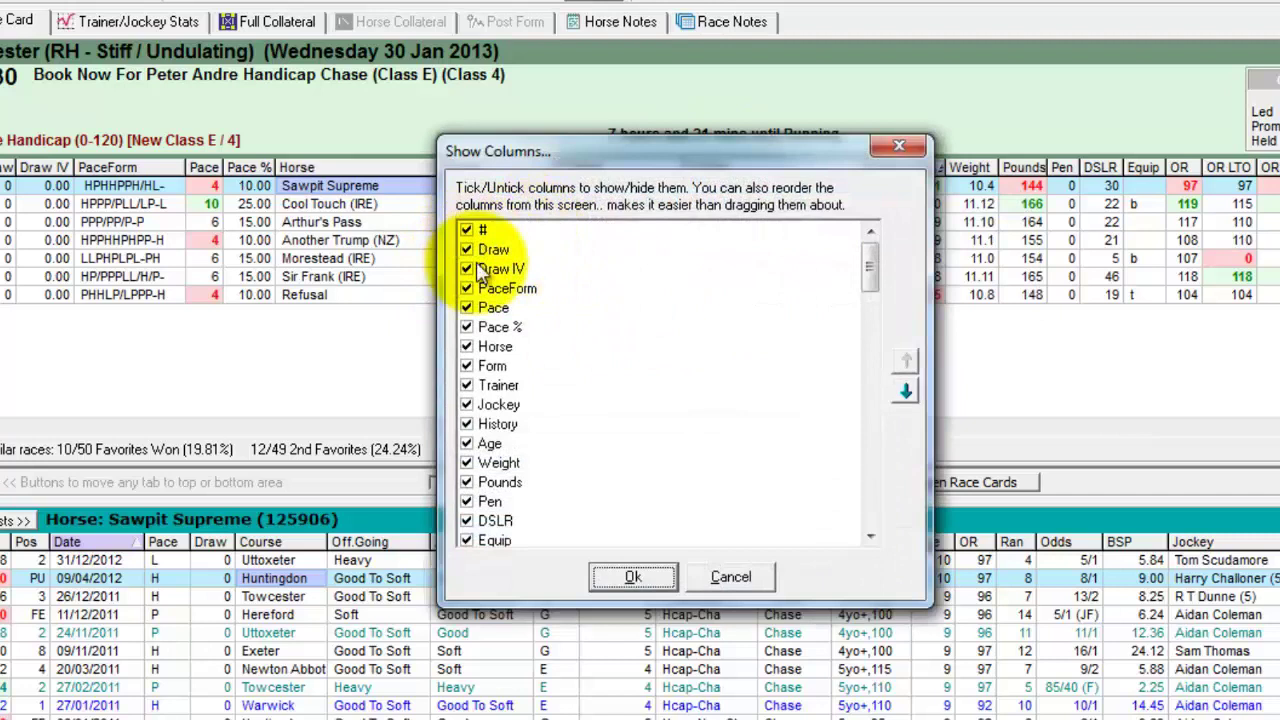
left_click_drag(866, 263, 880, 505)
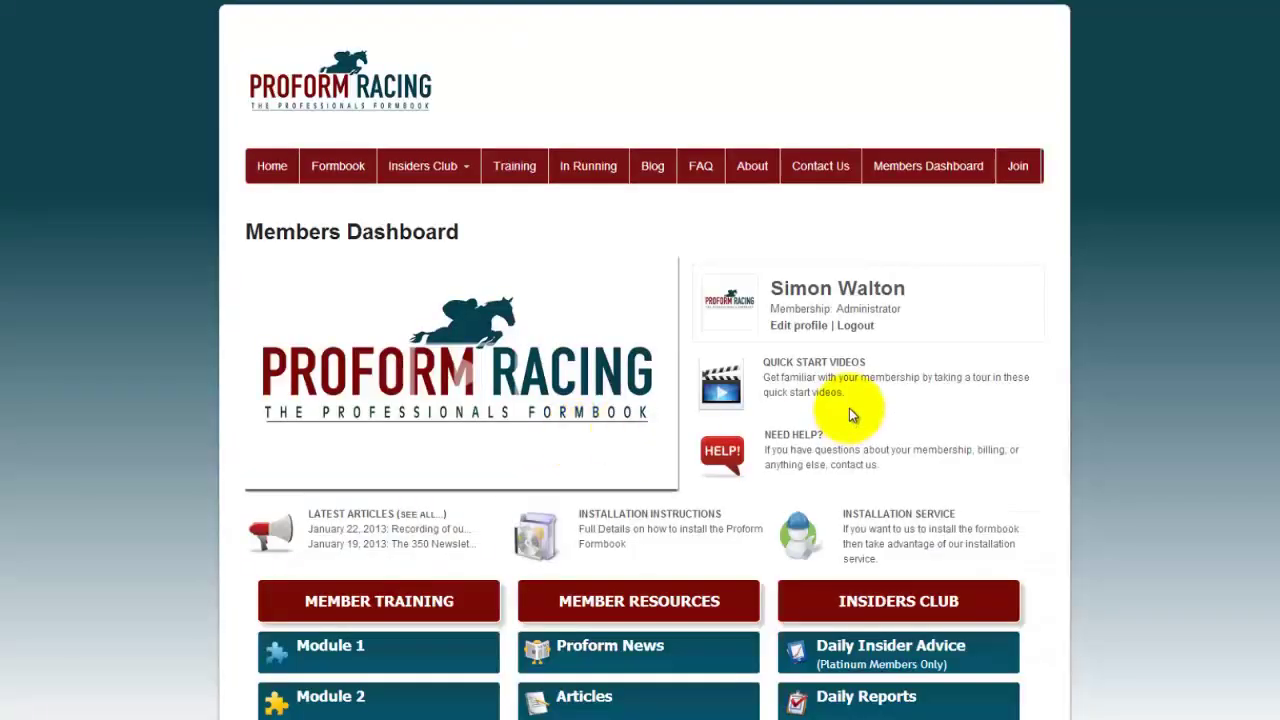
Step: Switch to the Proform Racing members website, open the form book fields glossary and read through the field descriptions
scroll(849, 408, "down", 4)
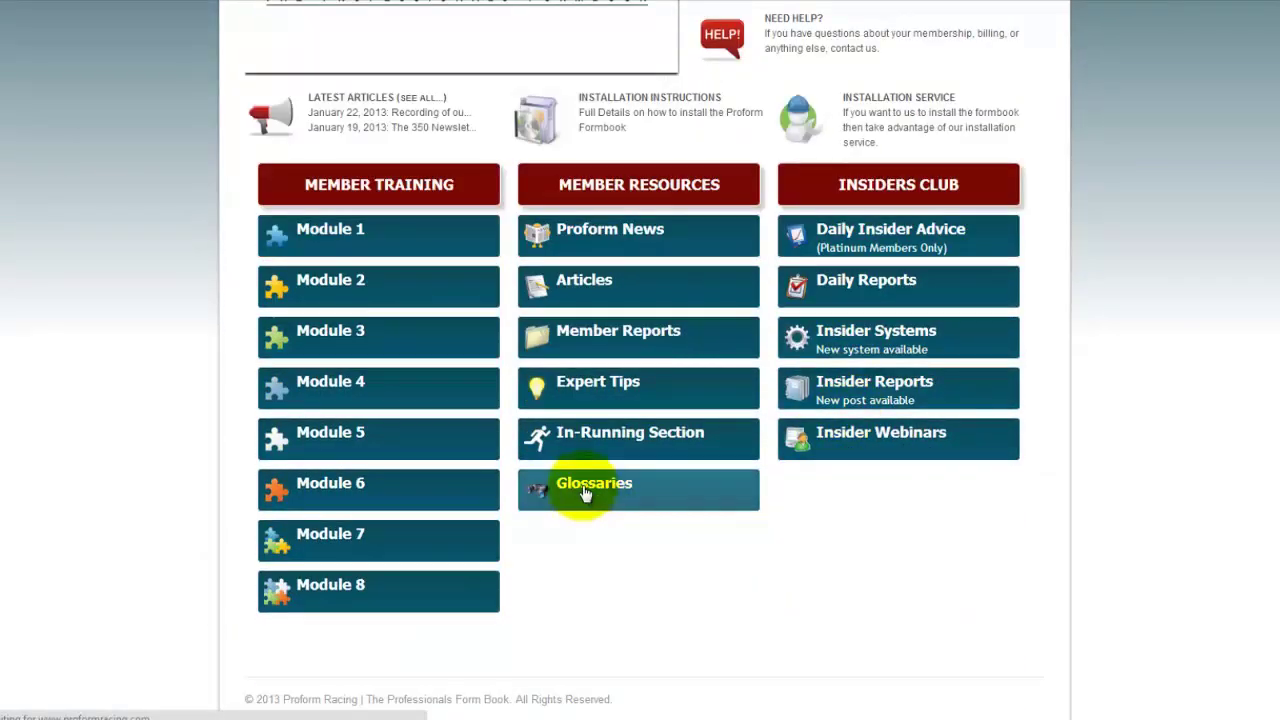
left_click(582, 484)
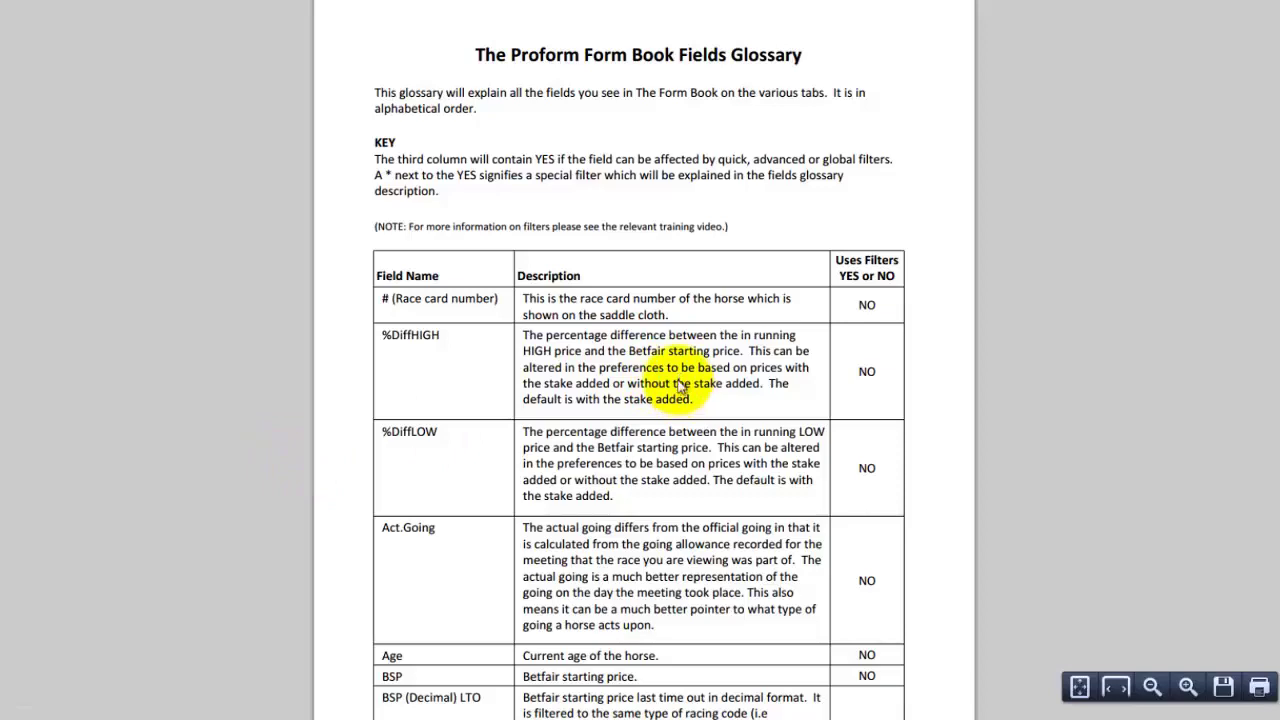
scroll(684, 386, "down", 1)
scroll(679, 386, "down", 3)
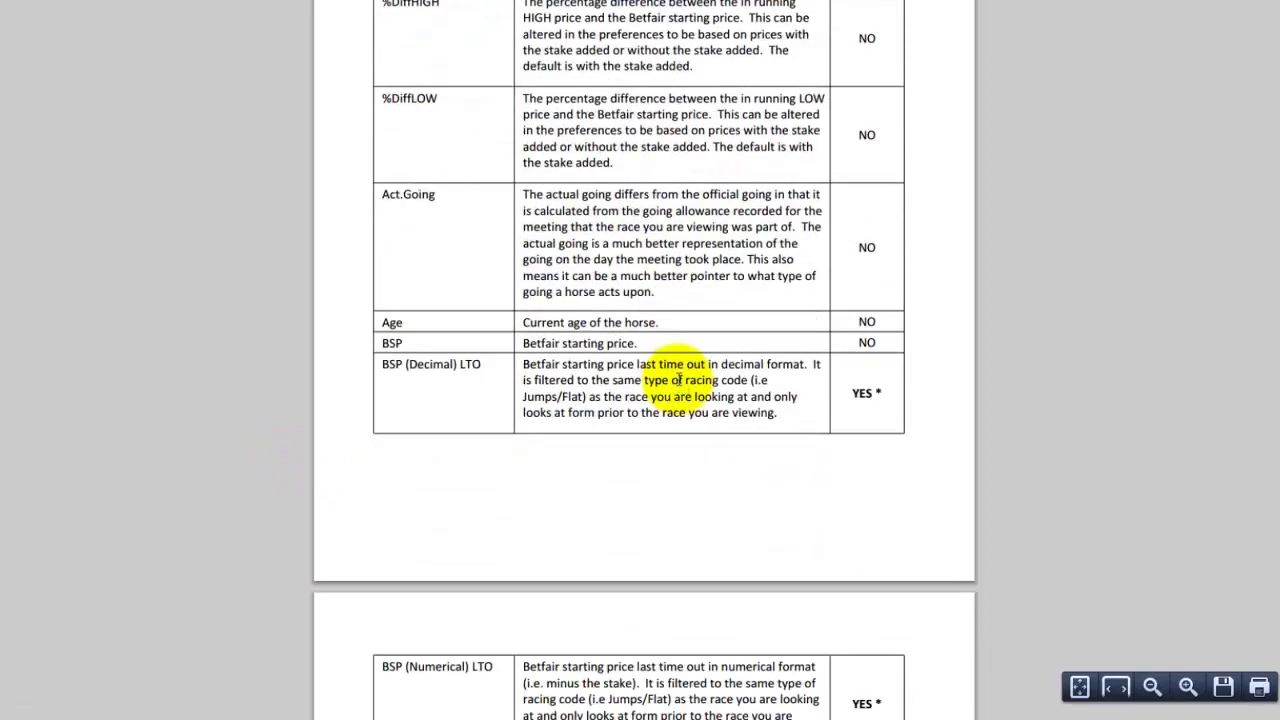
scroll(679, 380, "down", 5)
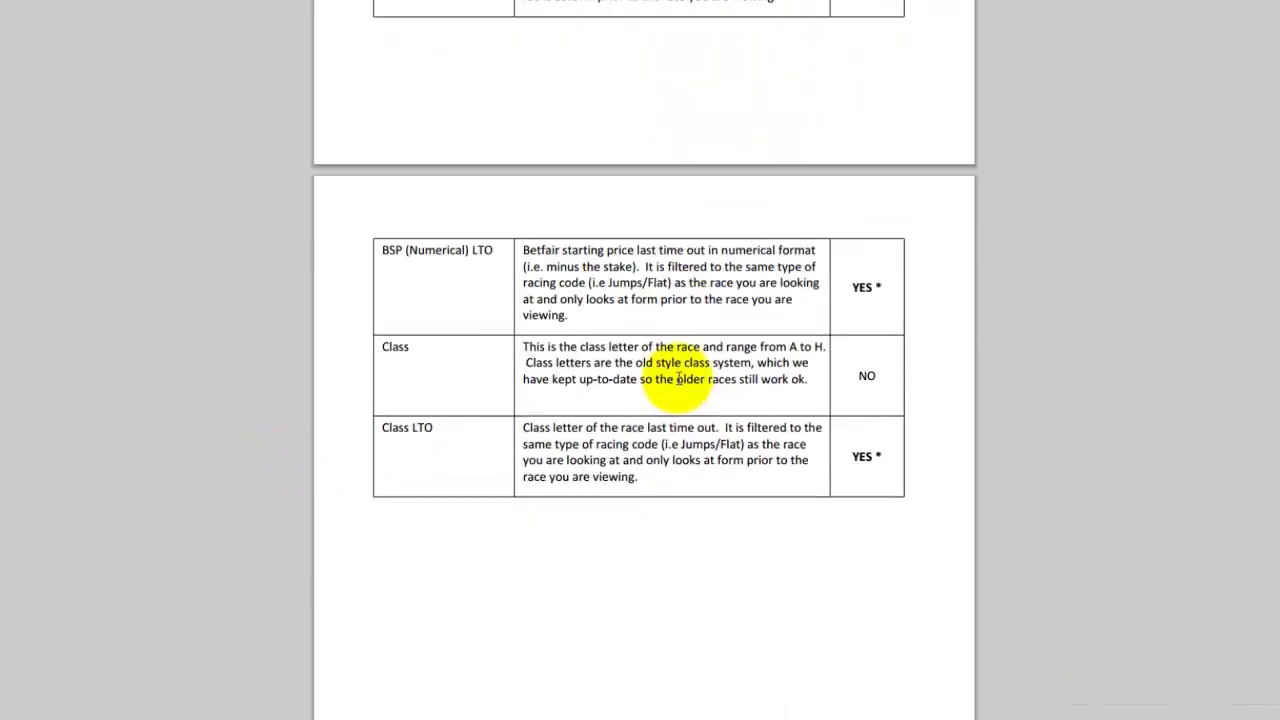
scroll(675, 378, "down", 14)
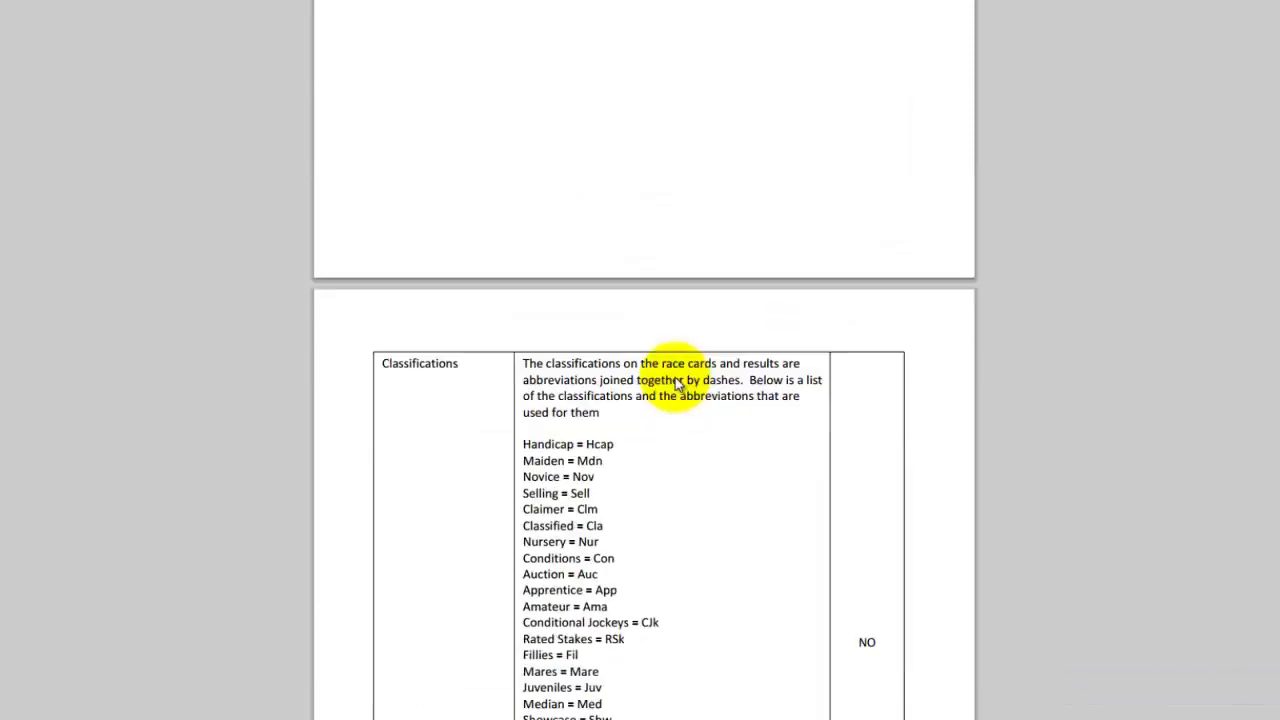
scroll(675, 377, "down", 14)
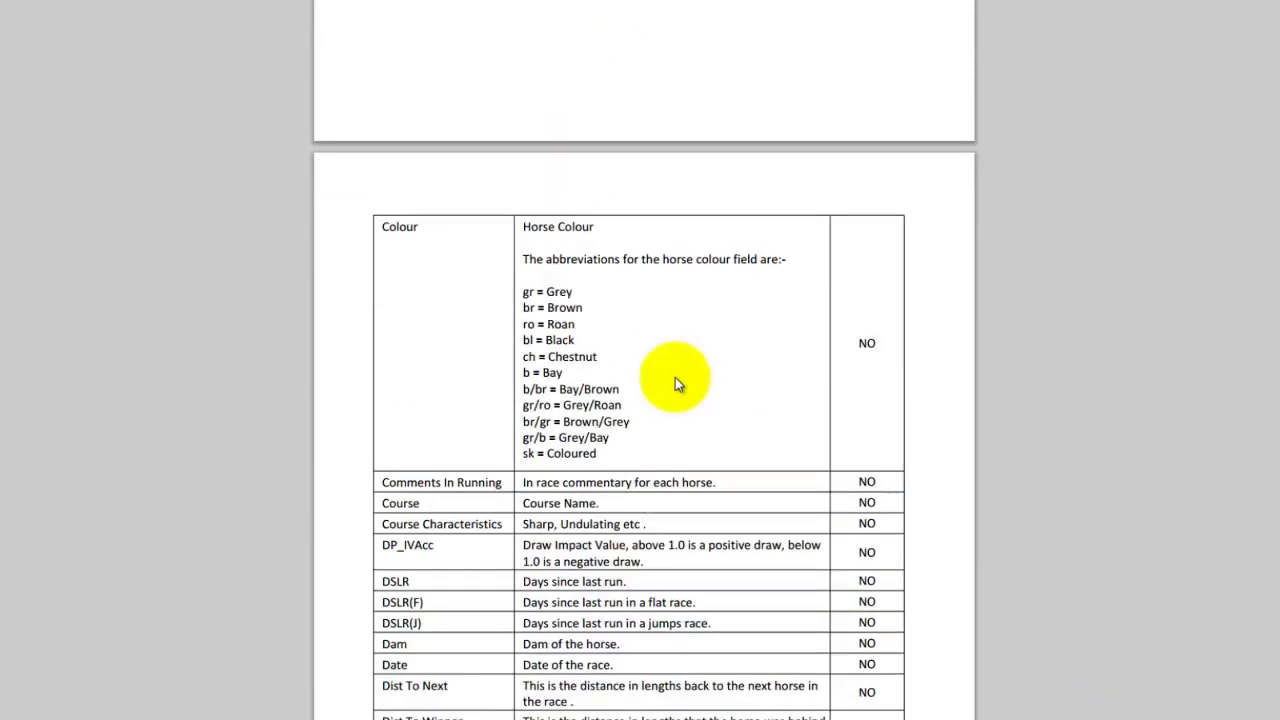
scroll(677, 383, "down", 18)
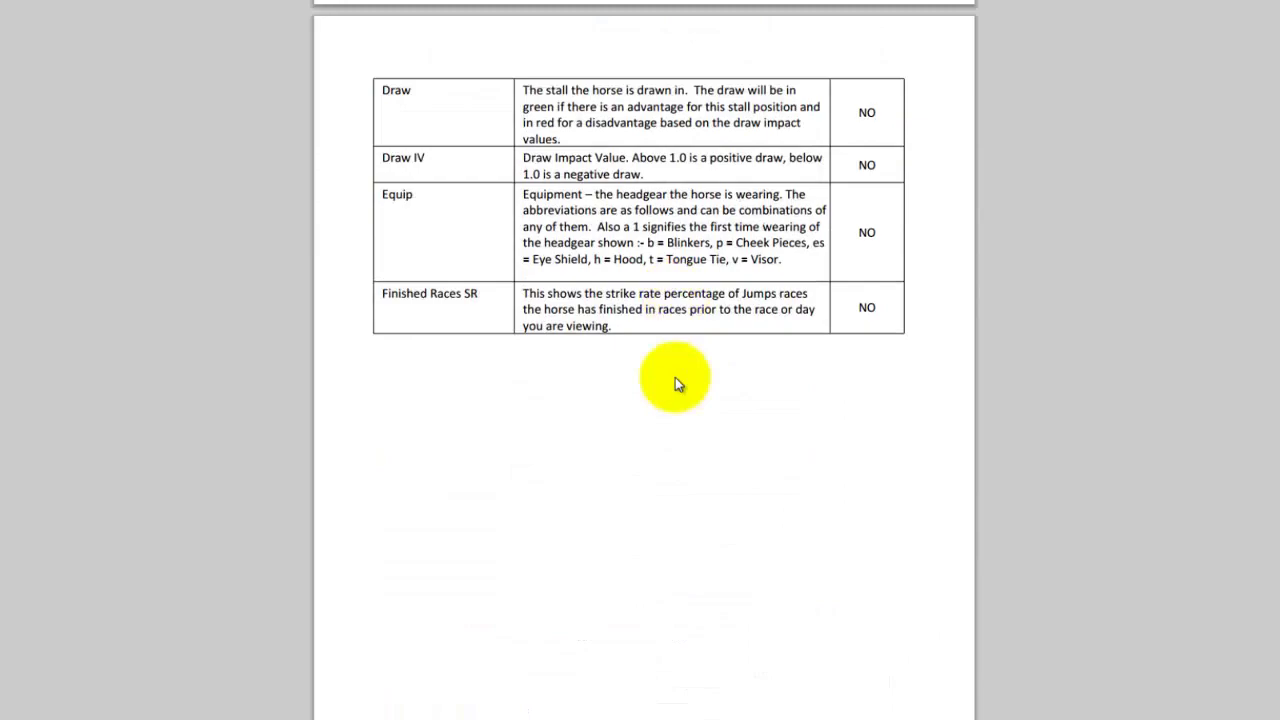
scroll(675, 377, "down", 10)
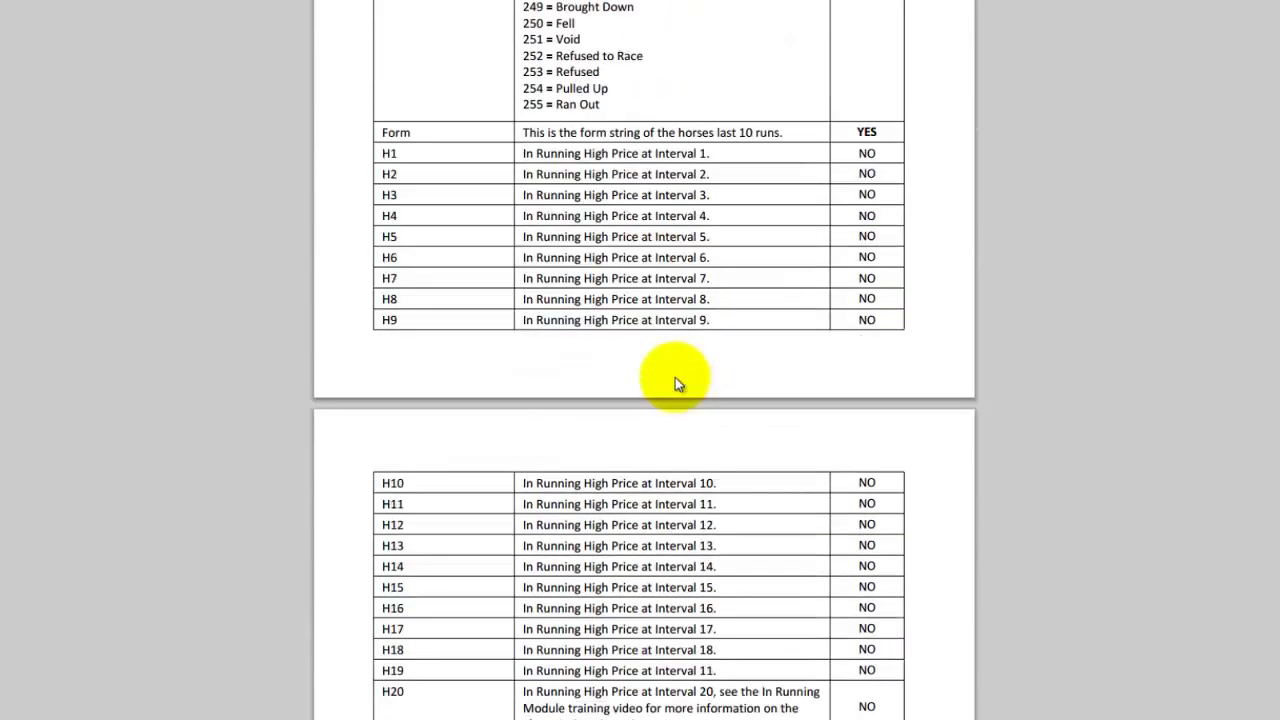
scroll(675, 377, "down", 14)
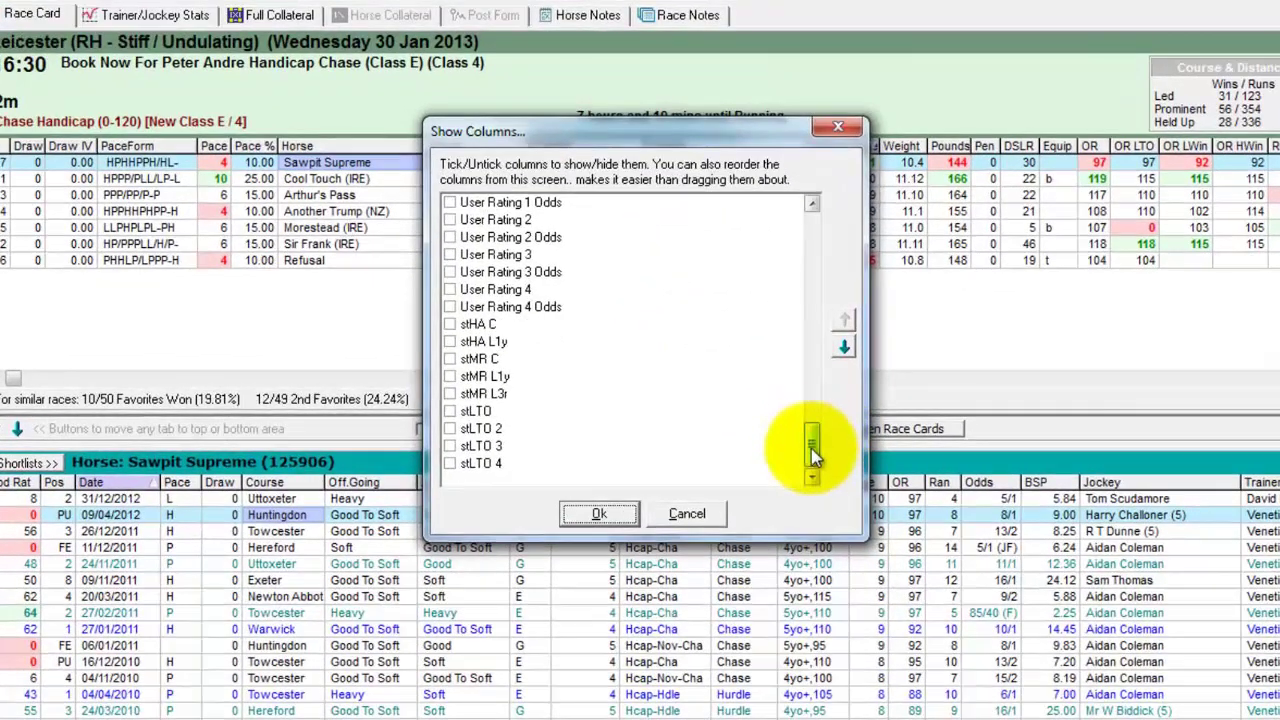
Step: Switch back to Proform Professional and enable the Main and Stats columns for the race card
left_click_drag(812, 455, 812, 376)
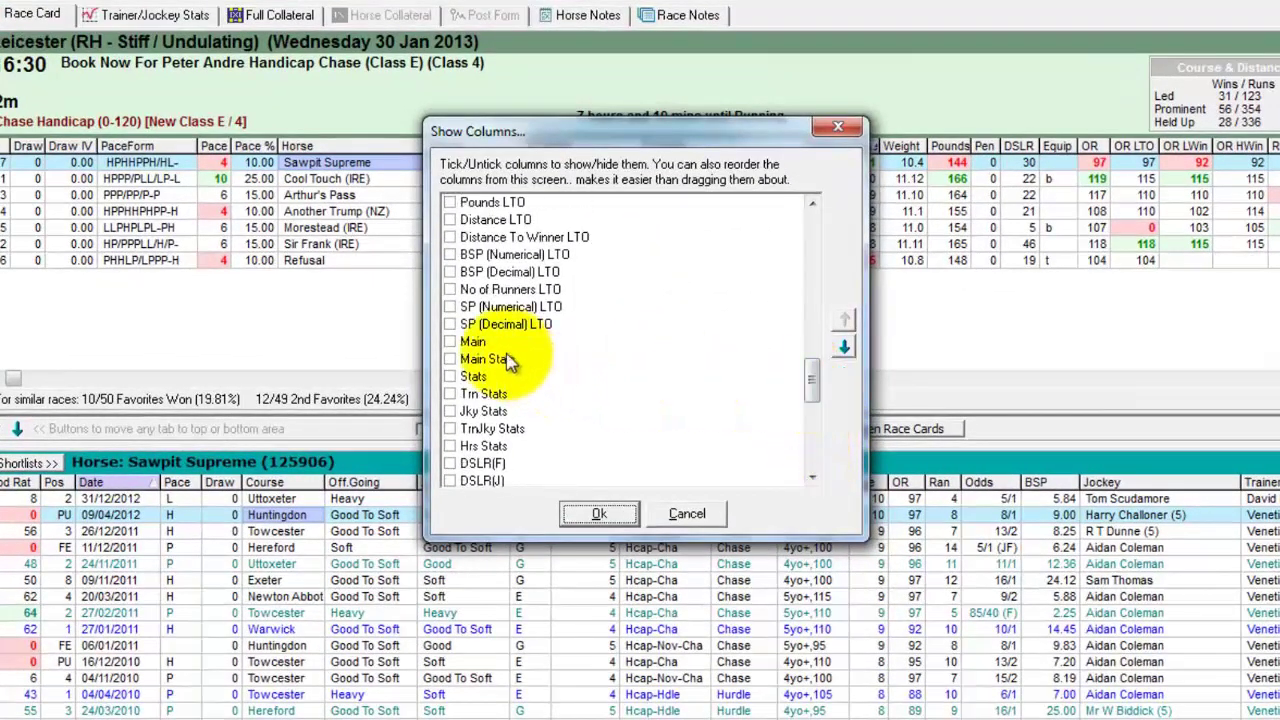
left_click(450, 342)
left_click(450, 376)
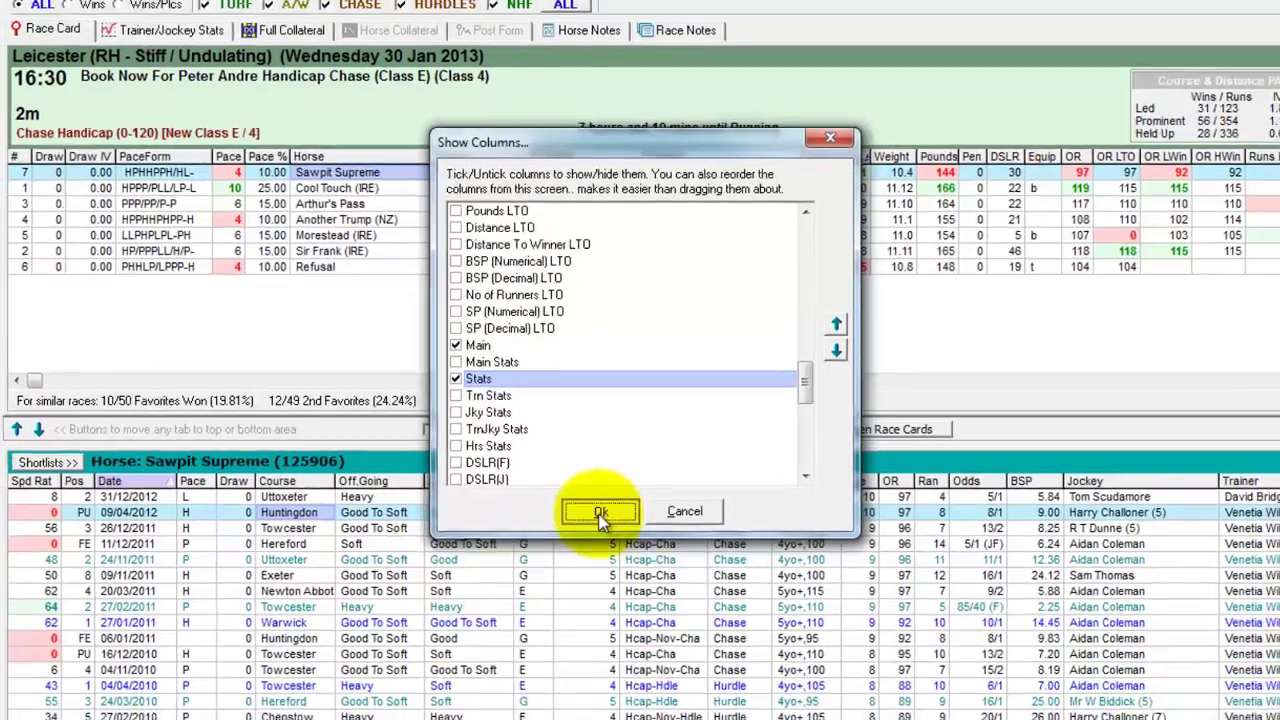
left_click(599, 518)
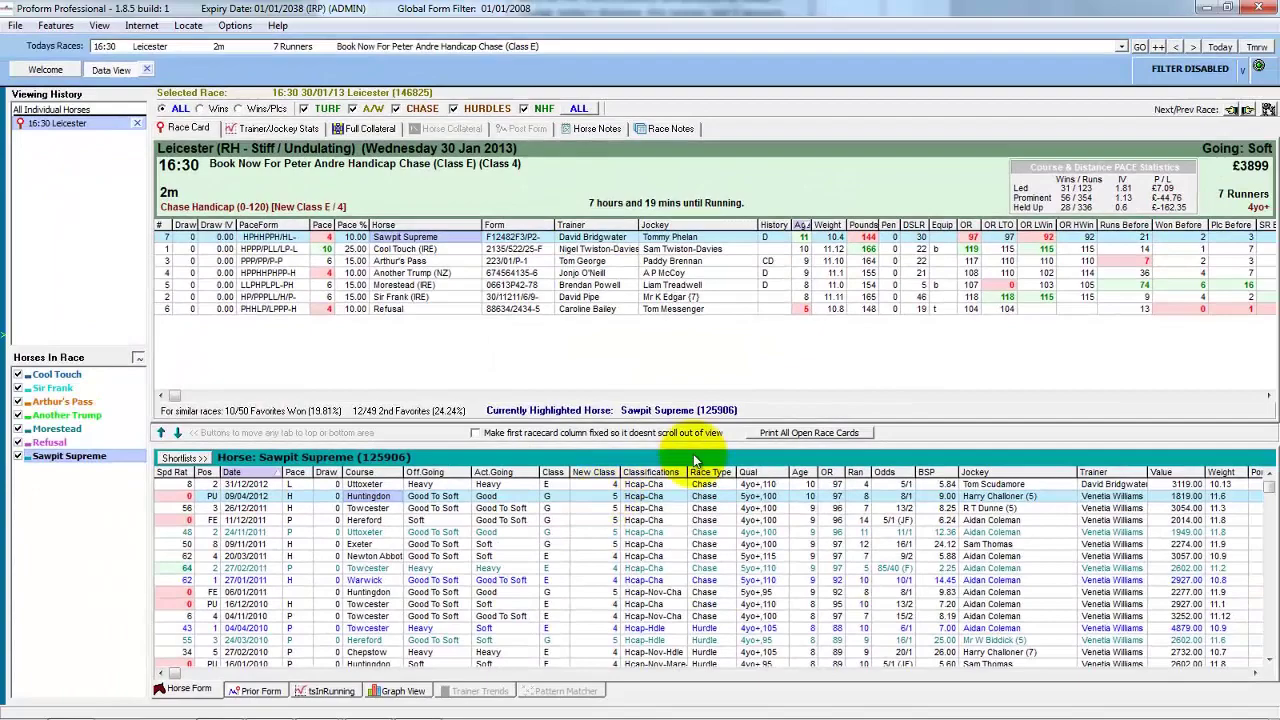
Step: Move the Main and Stats columns side by side directly after OR HWin on the race card and narrow them
left_click(1238, 397)
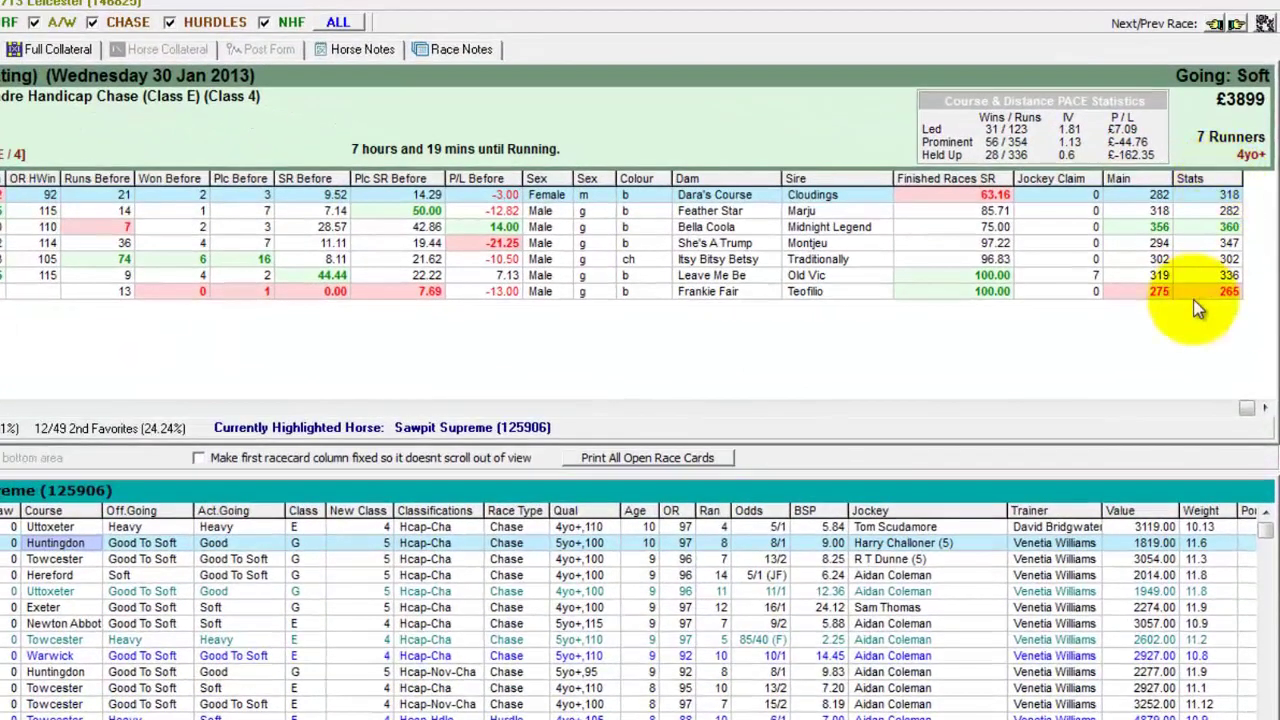
left_click_drag(1145, 176, 448, 181)
left_click_drag(176, 195, 108, 181)
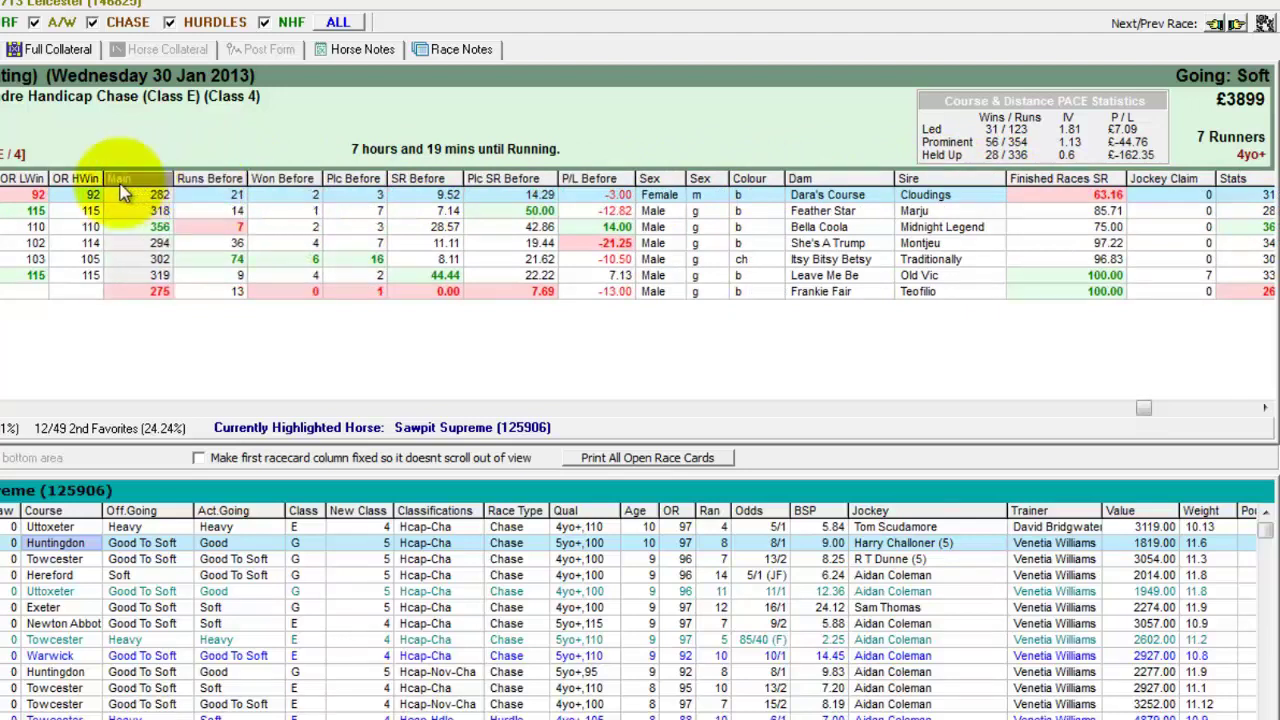
left_click_drag(1232, 180, 857, 178)
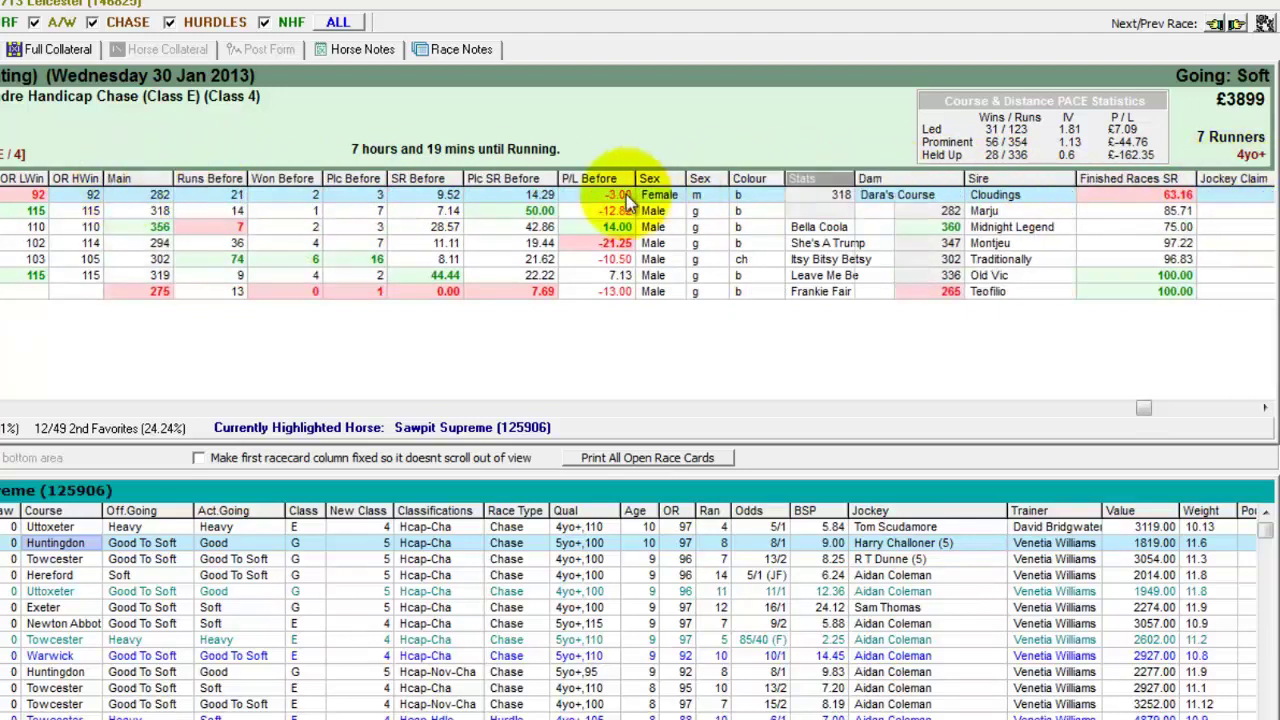
left_click_drag(308, 200, 173, 172)
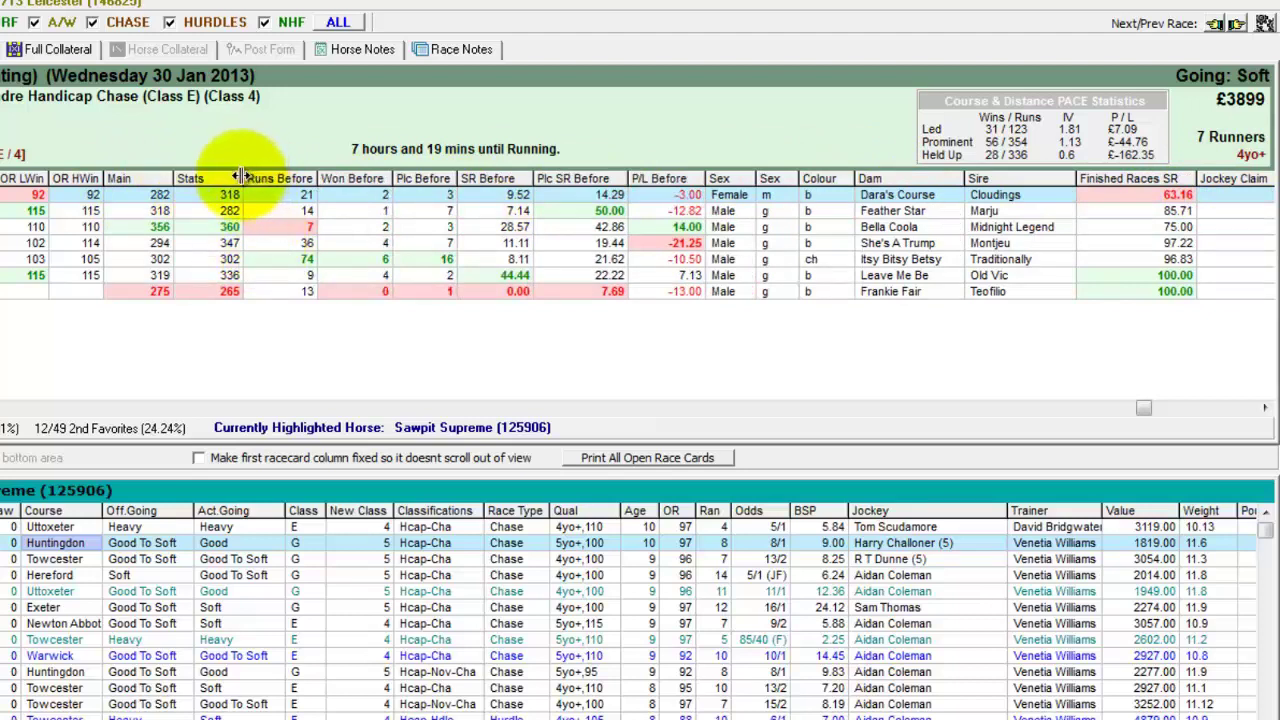
left_click_drag(240, 178, 145, 206)
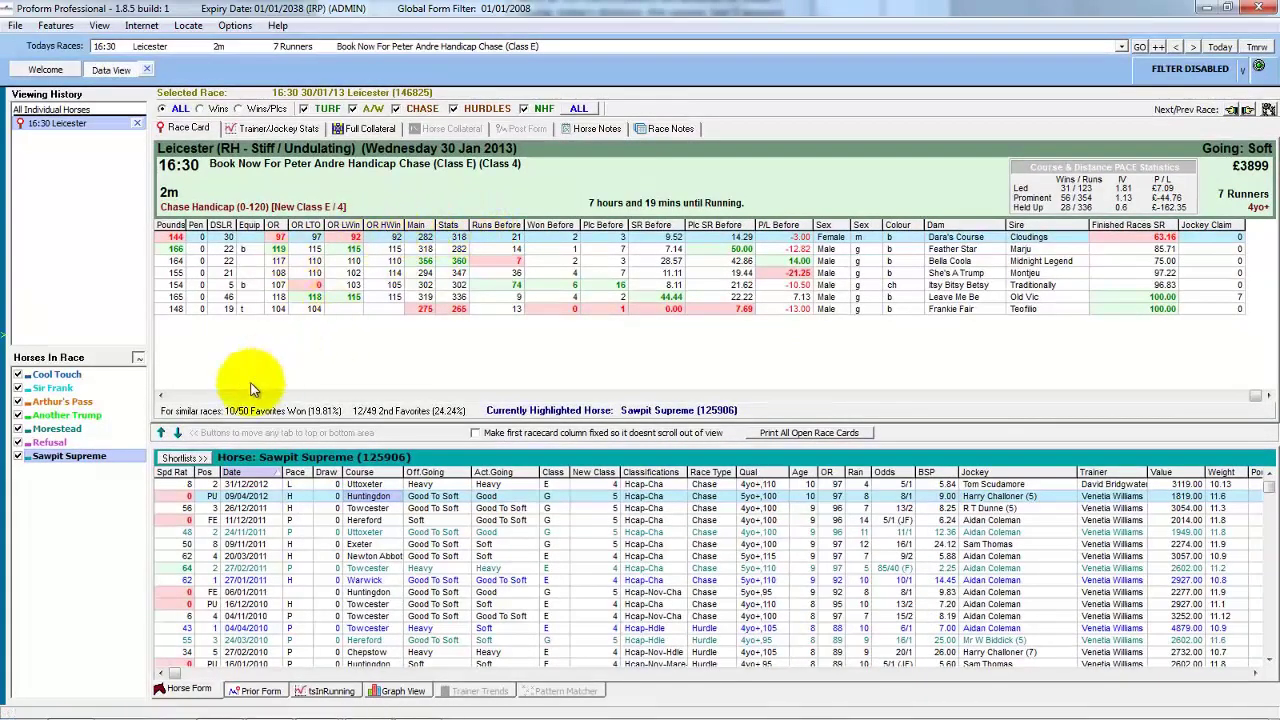
Step: Check the column layout on the next race's card, 16:40 Ludlow, and on a freshly reopened 16:30 Leicester card
left_click(188, 395)
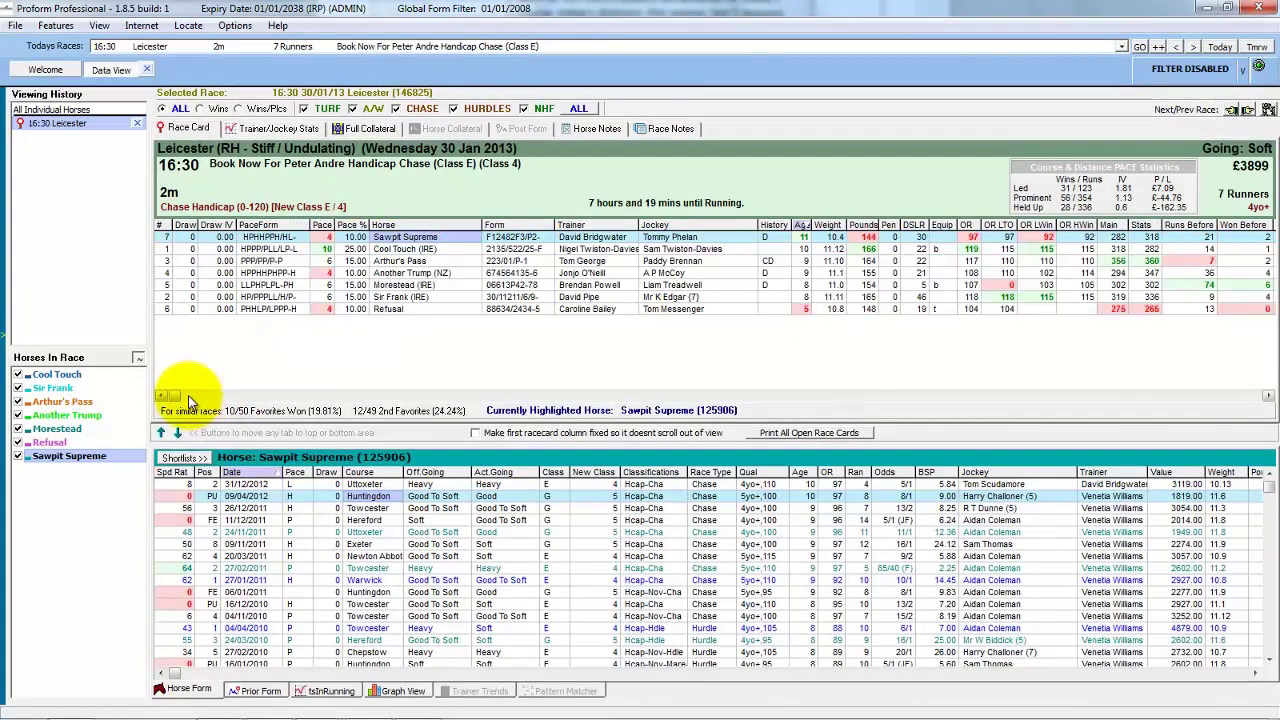
left_click(1248, 110)
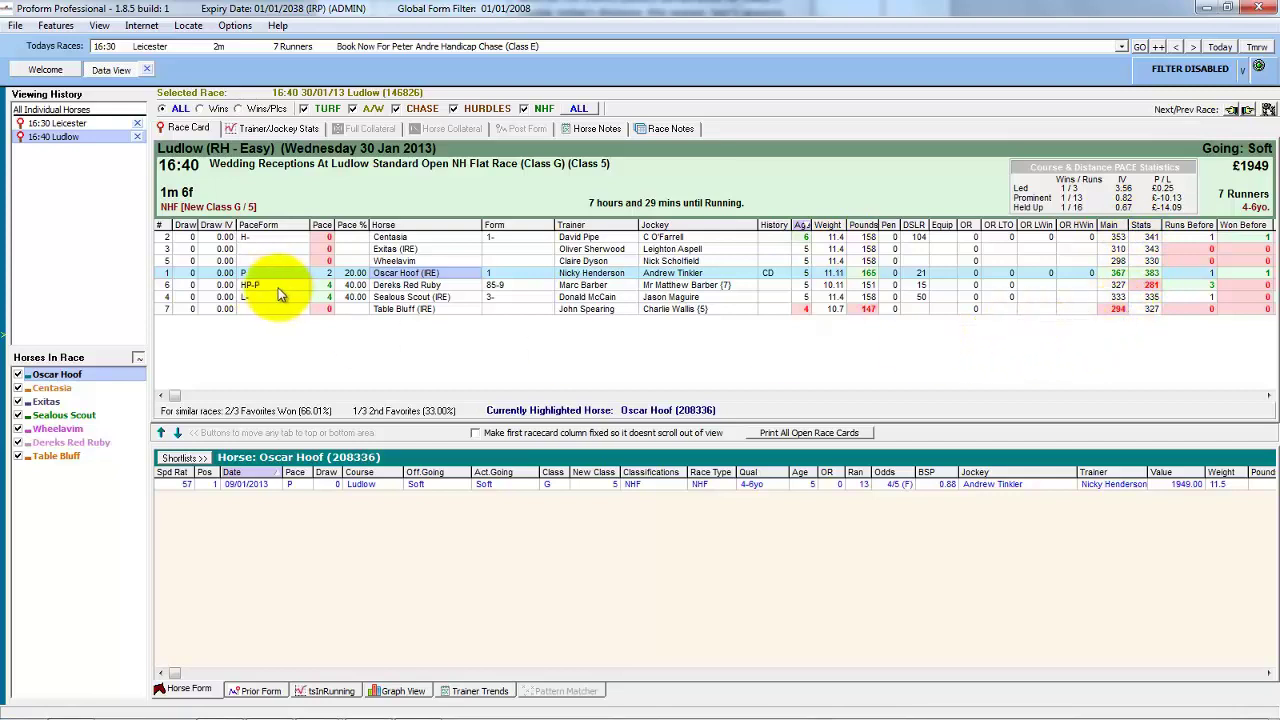
left_click(137, 136)
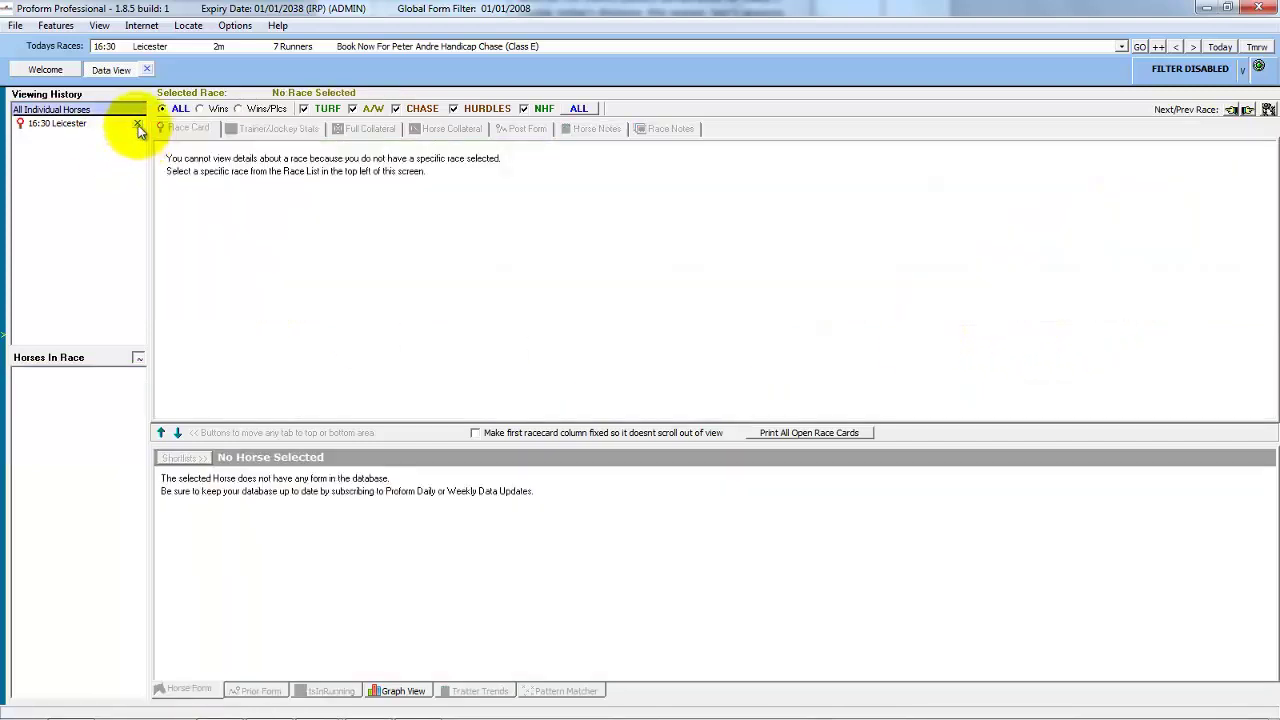
left_click(146, 69)
left_click(1140, 47)
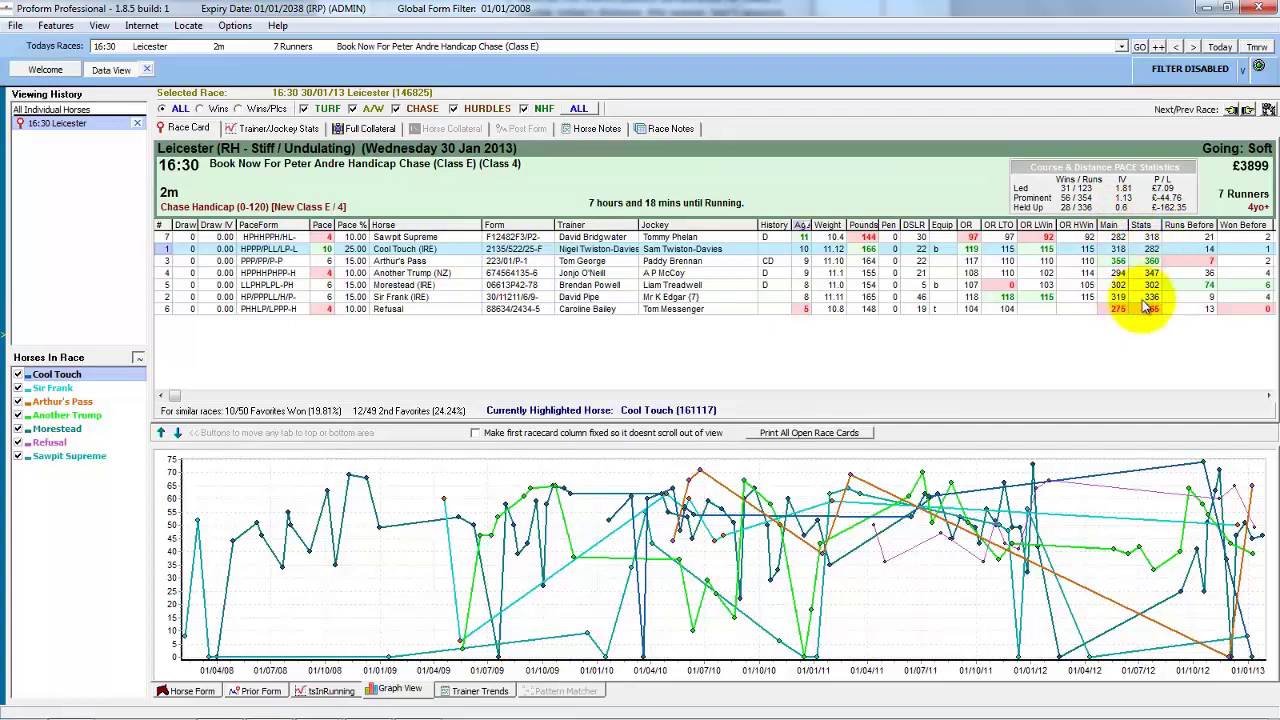
right_click(1113, 227)
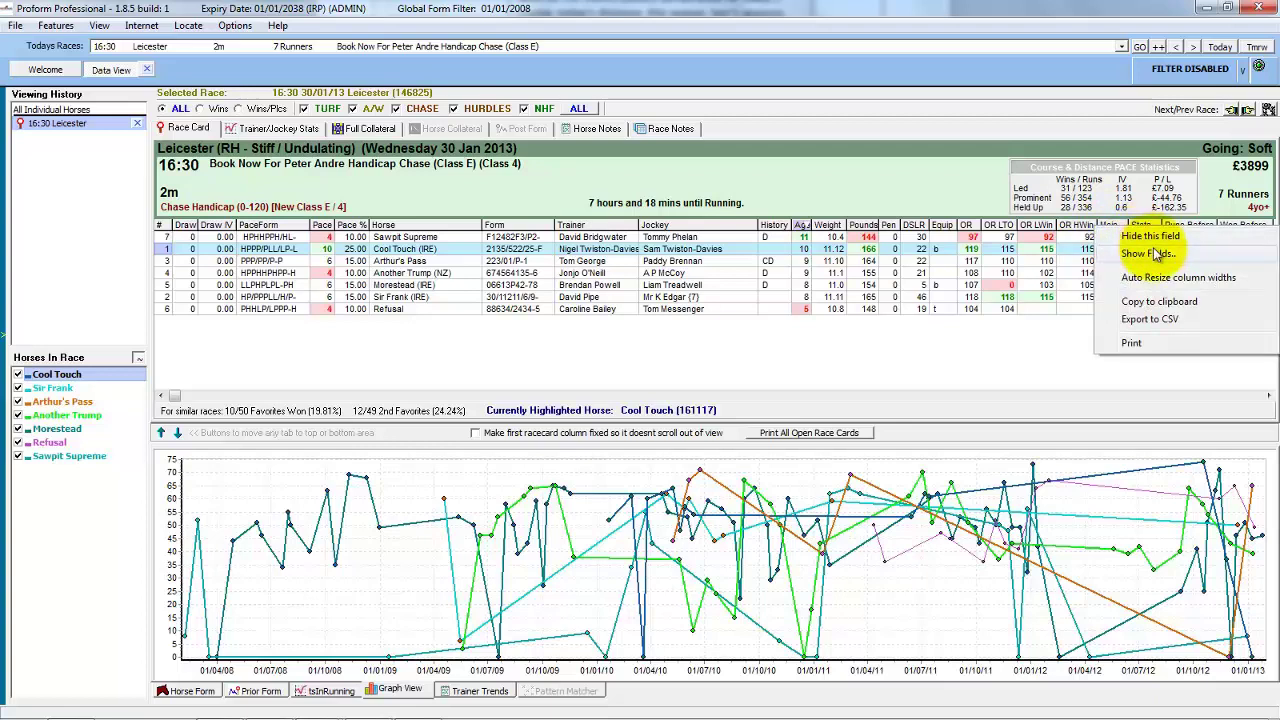
left_click(755, 367)
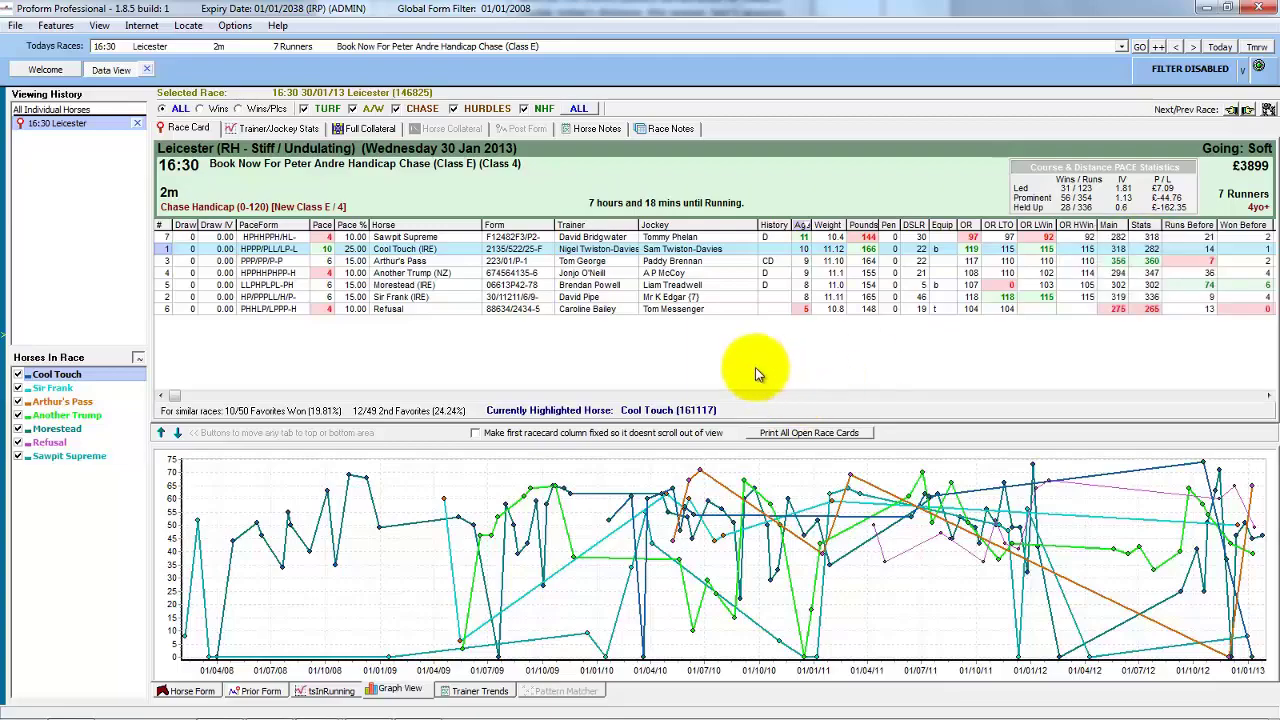
Step: View the past form of Arthur's Pass, Another Trump, Sir Frank, Morestead and Refusal in the 16:30 Leicester race
left_click(185, 690)
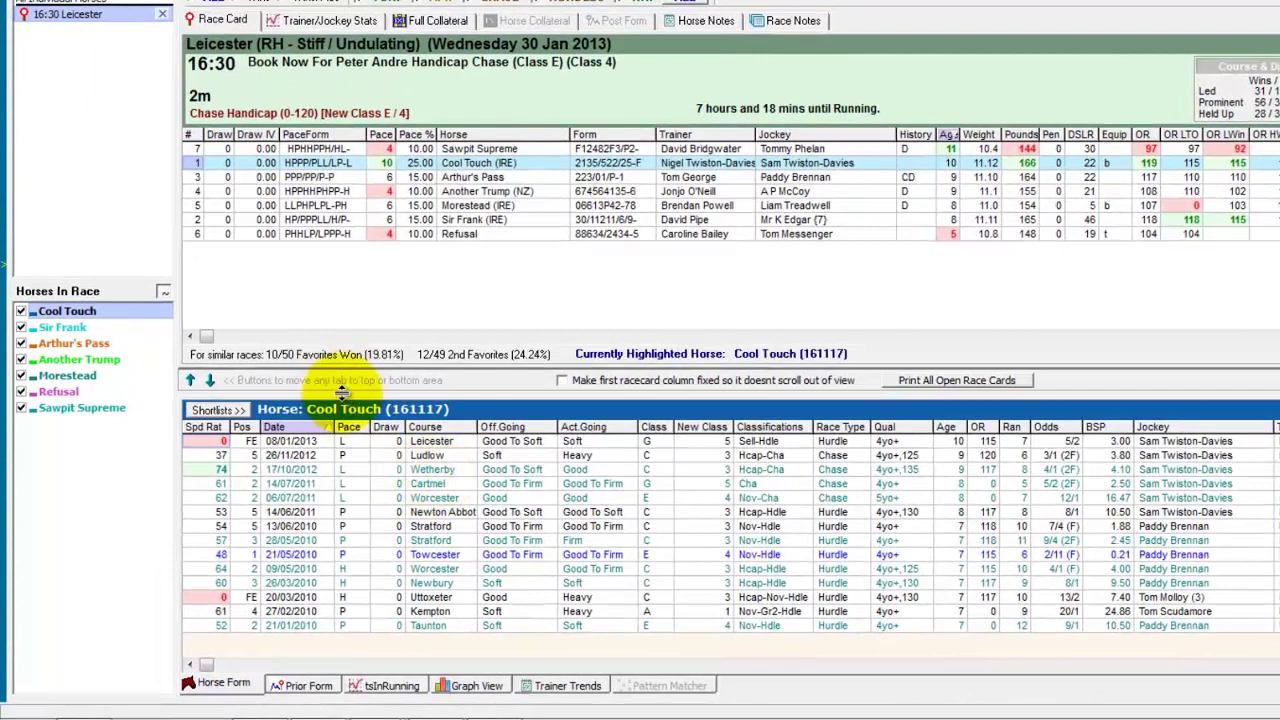
left_click(469, 178)
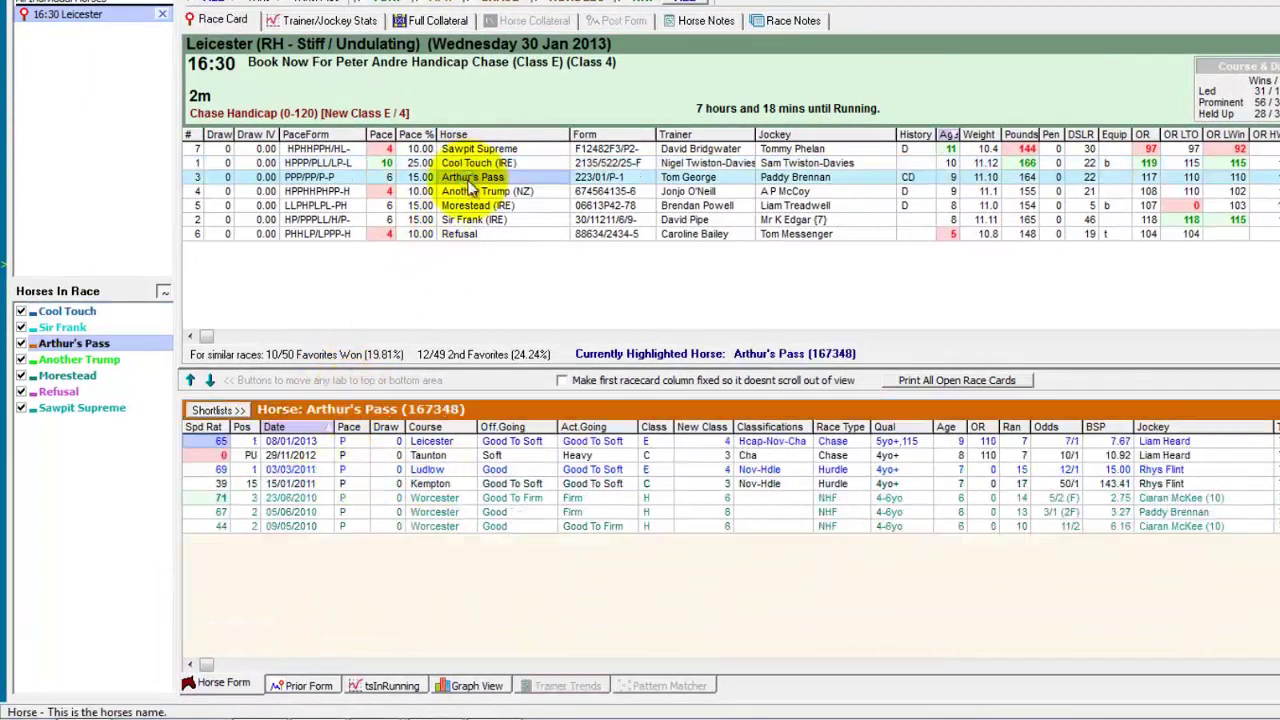
left_click(471, 191)
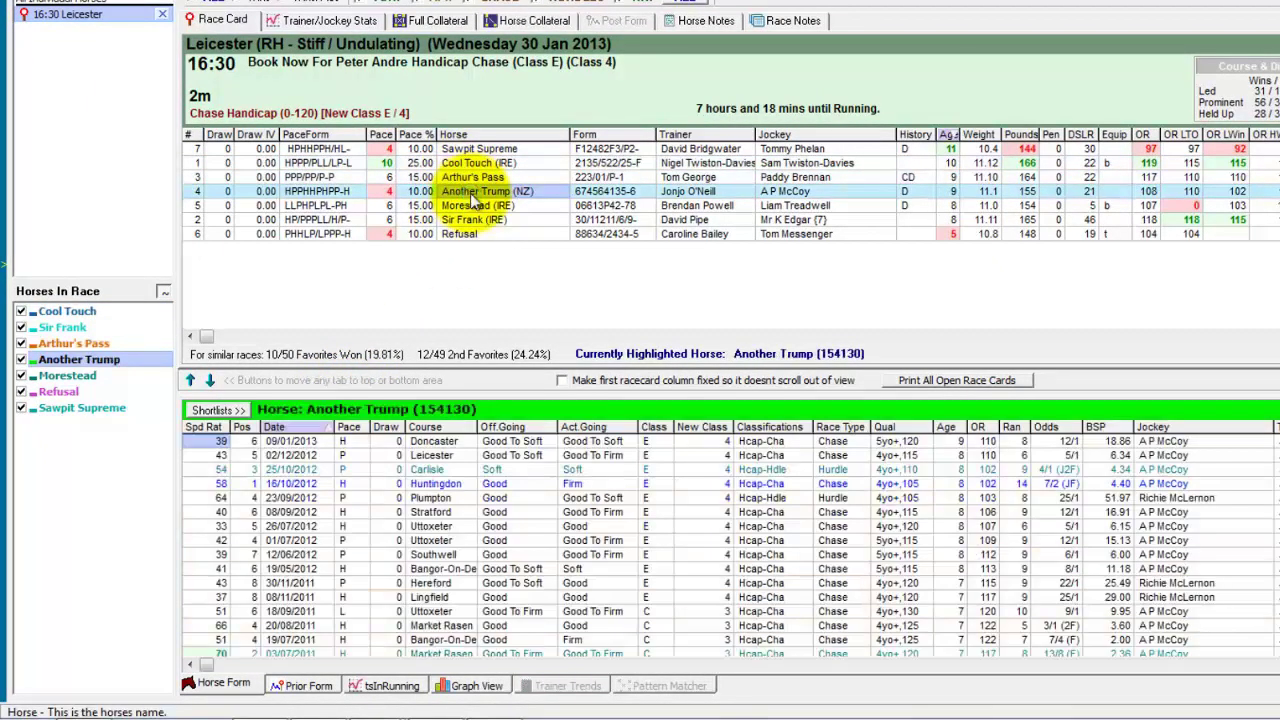
left_click(68, 328)
left_click(66, 376)
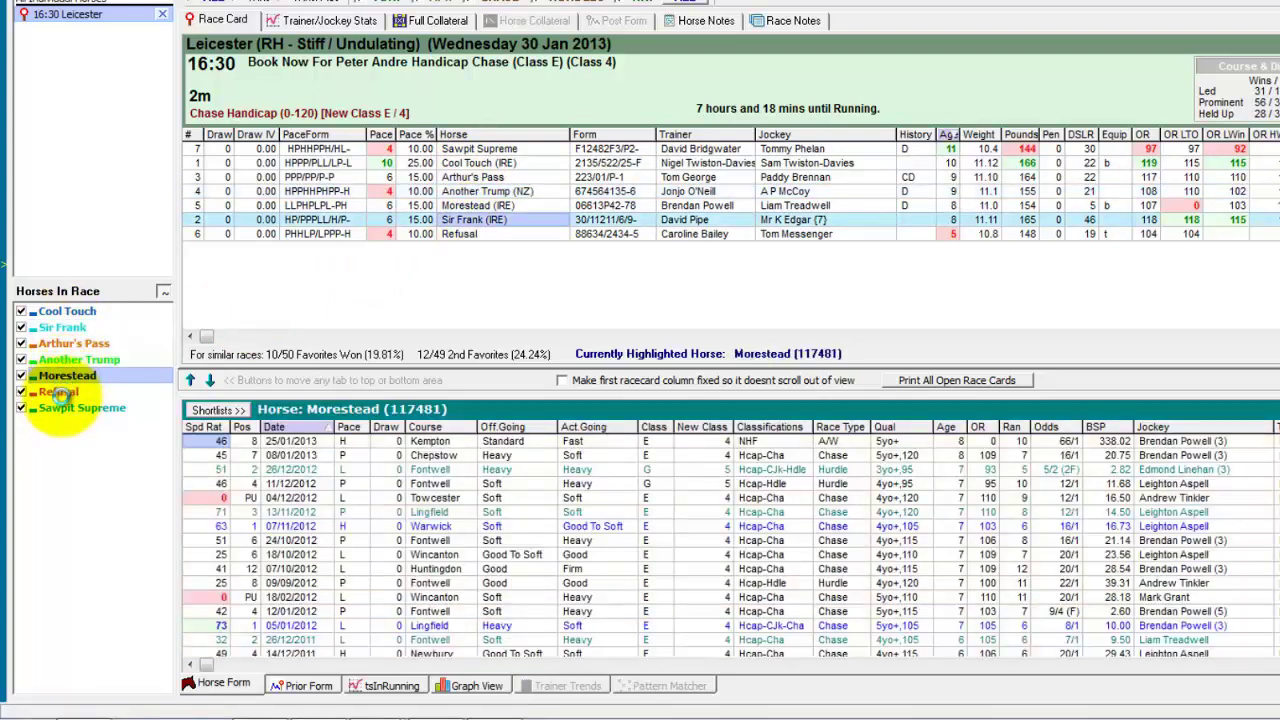
left_click(58, 392)
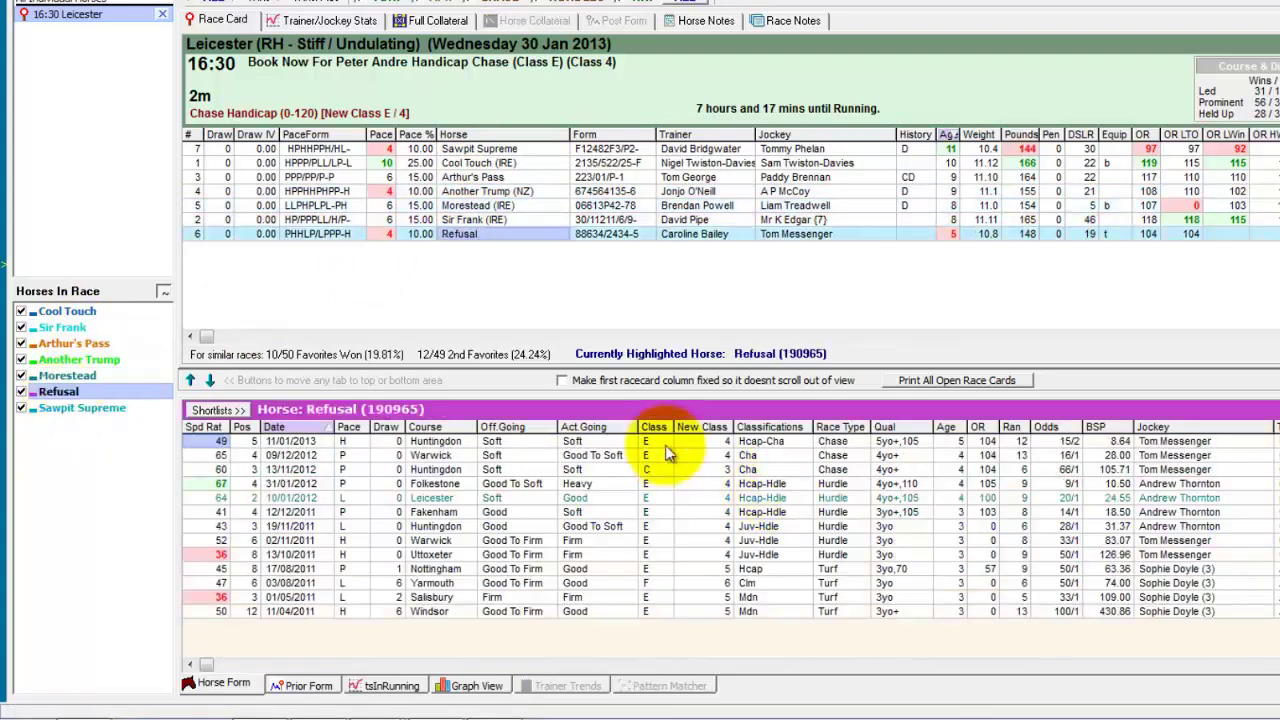
Step: Review the full list of columns available for the horse form table and close it without changes
right_click(683, 429)
left_click(720, 458)
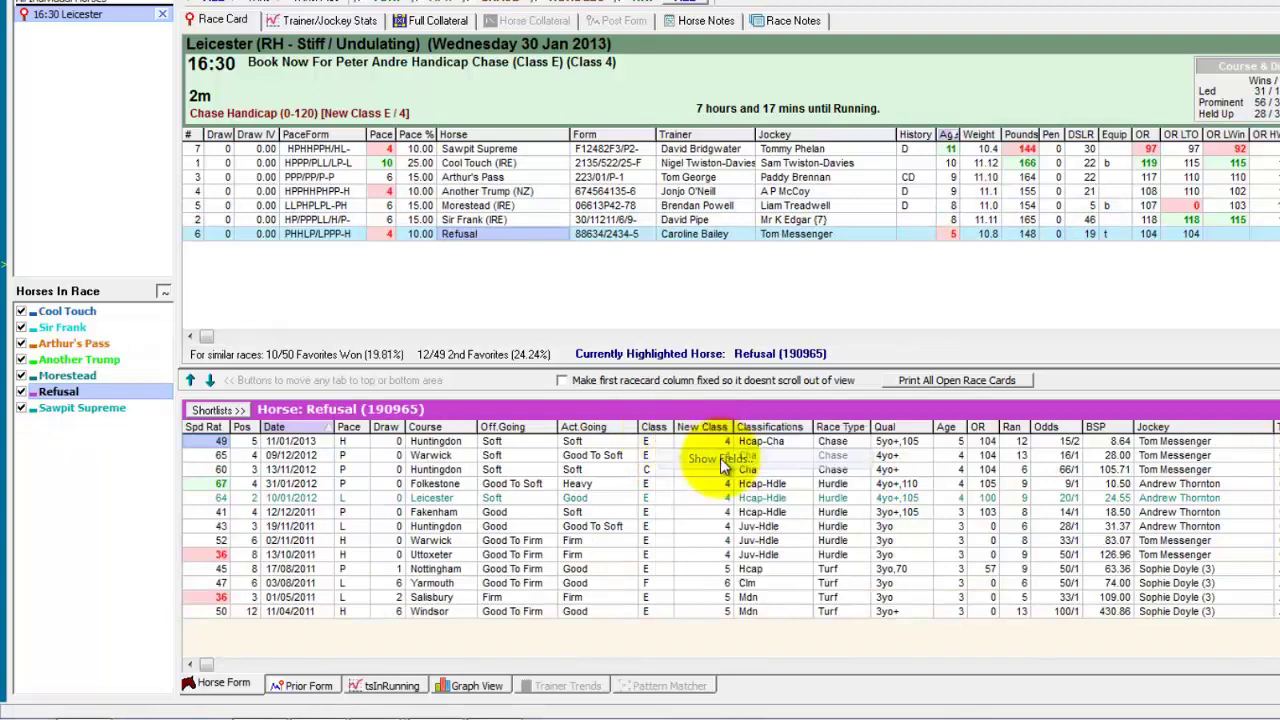
left_click_drag(902, 222, 915, 400)
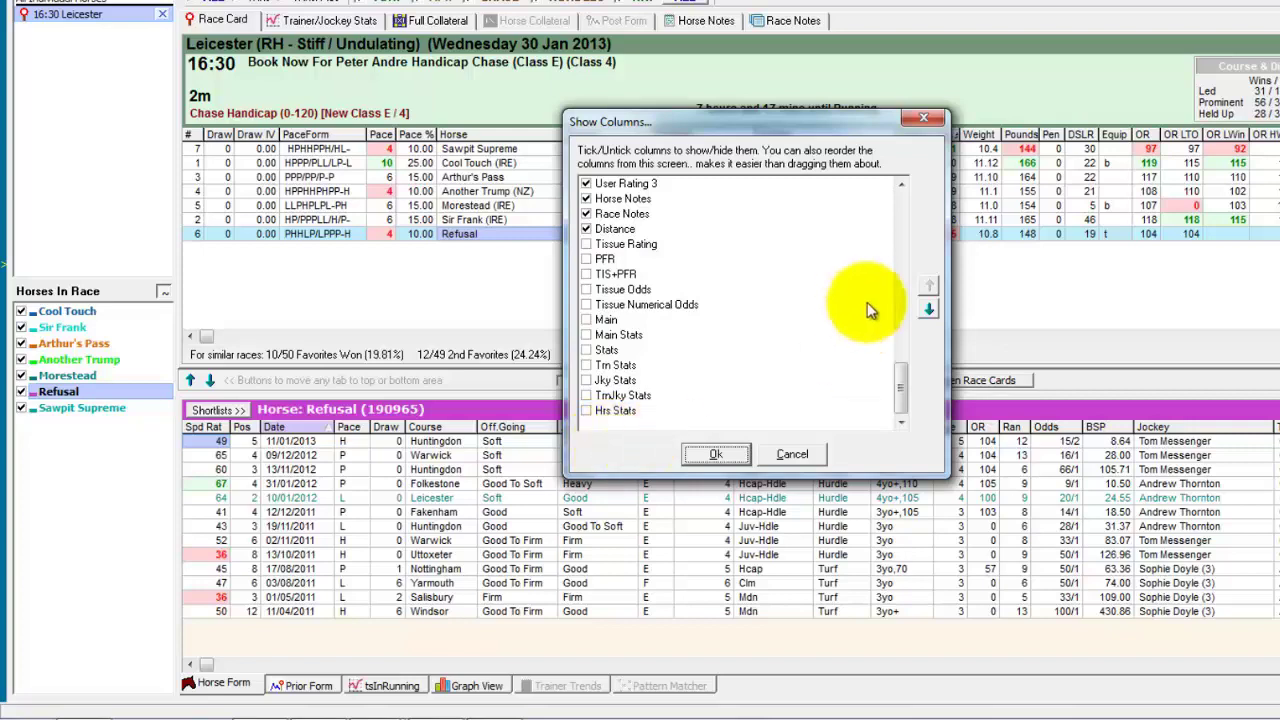
left_click_drag(903, 385, 906, 212)
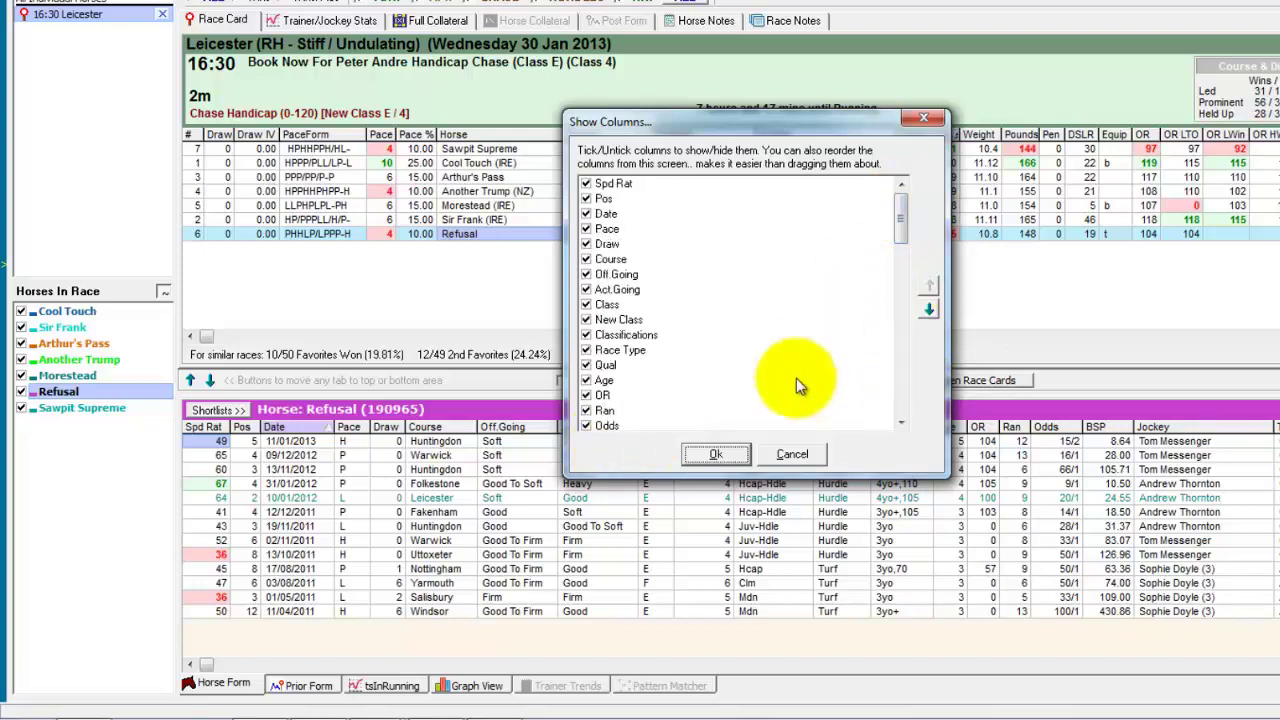
left_click(793, 455)
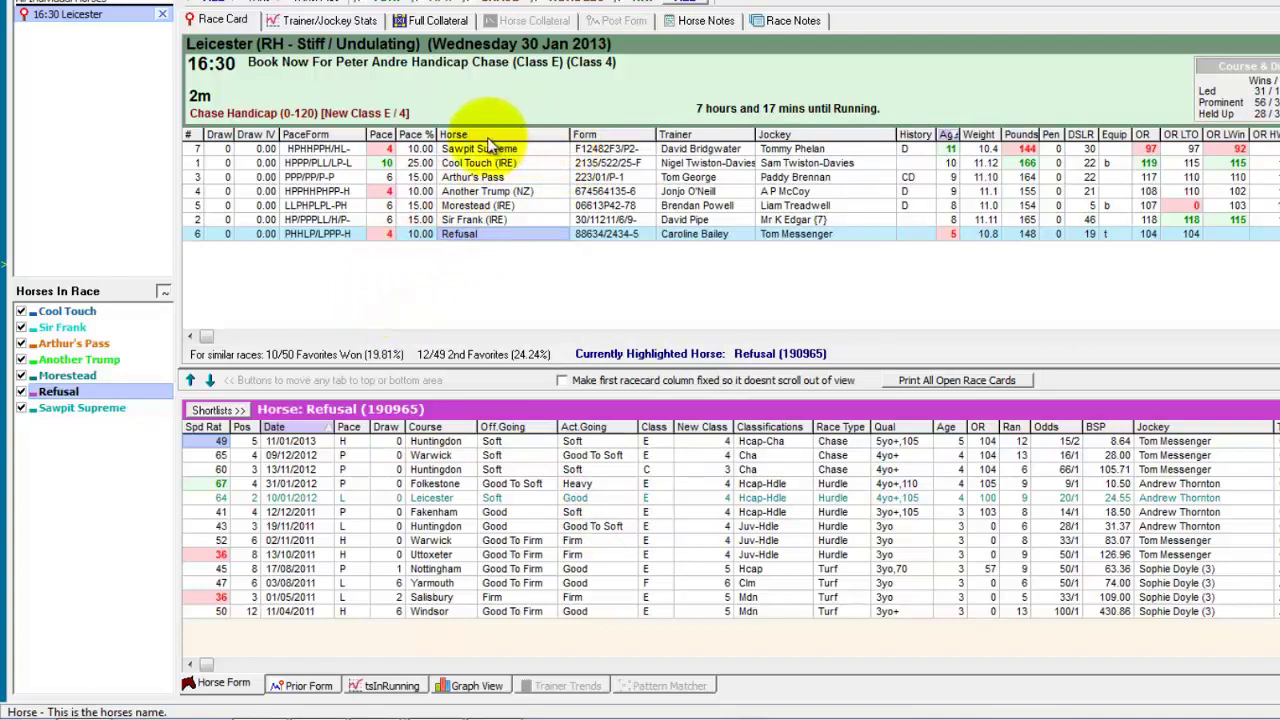
Step: Move the Horse column to the first position on the race card and fix the first column against scrolling
left_click_drag(511, 136, 172, 136)
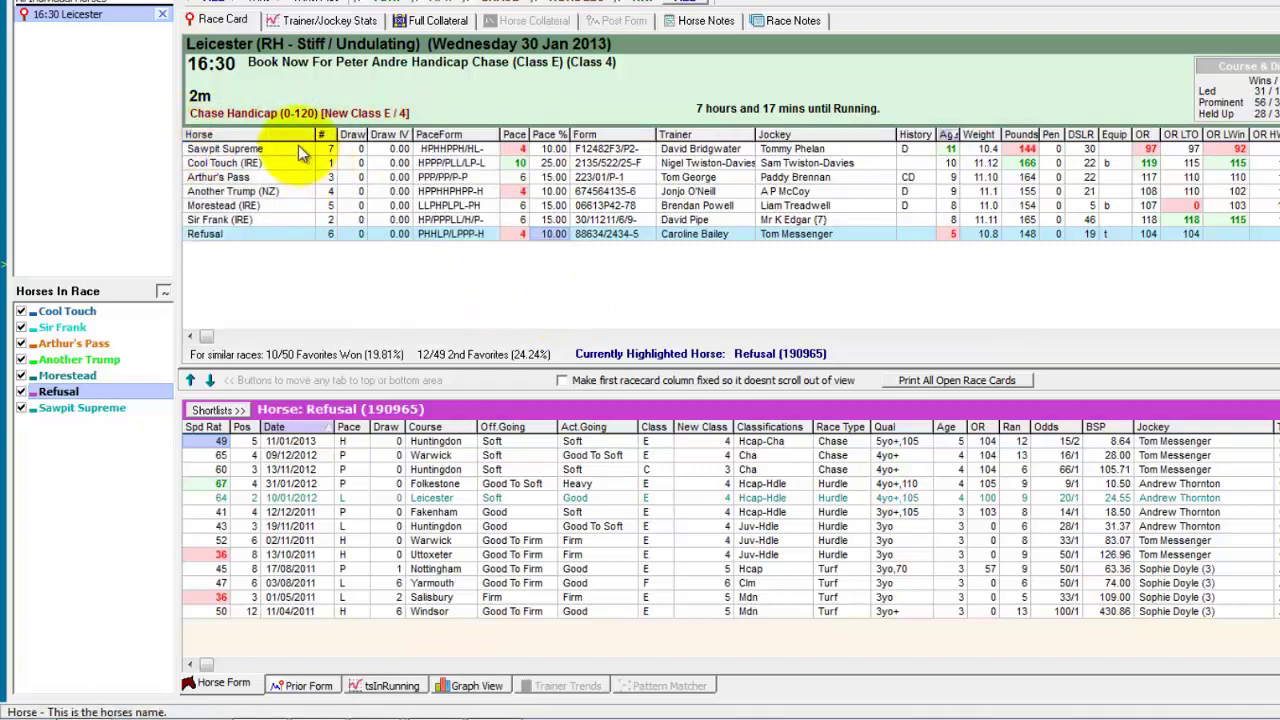
left_click(420, 336)
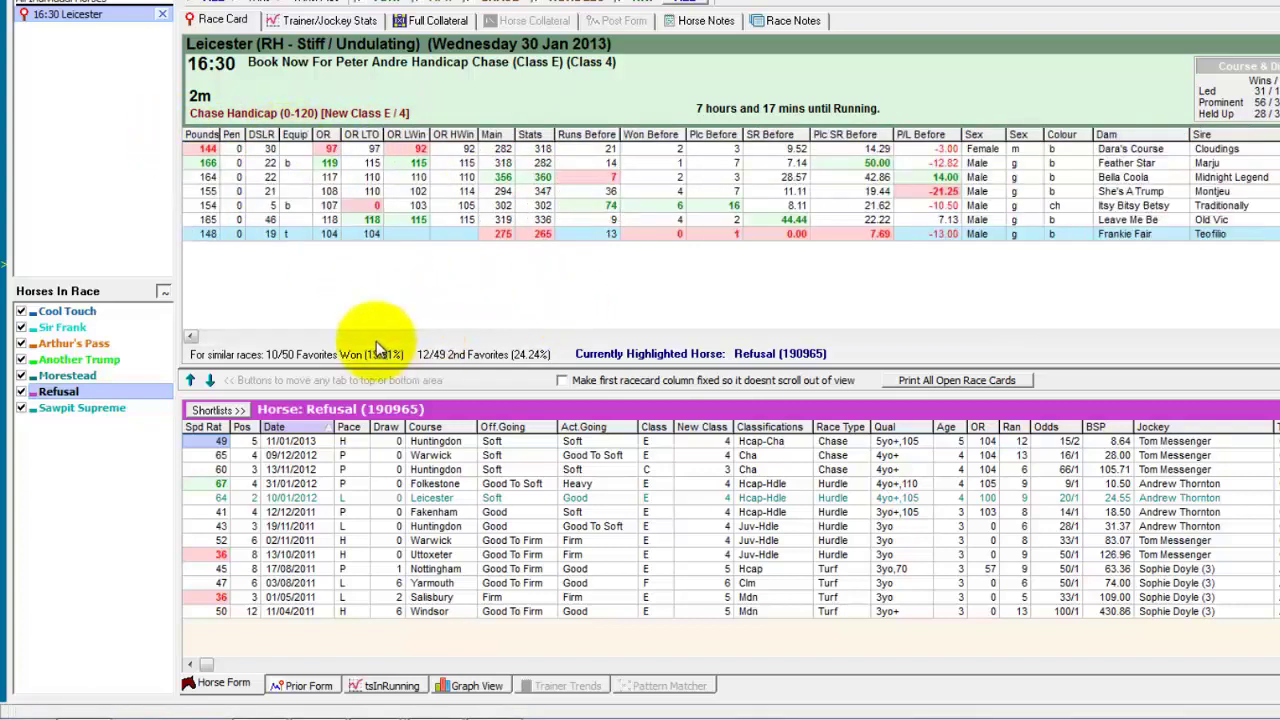
left_click(312, 337)
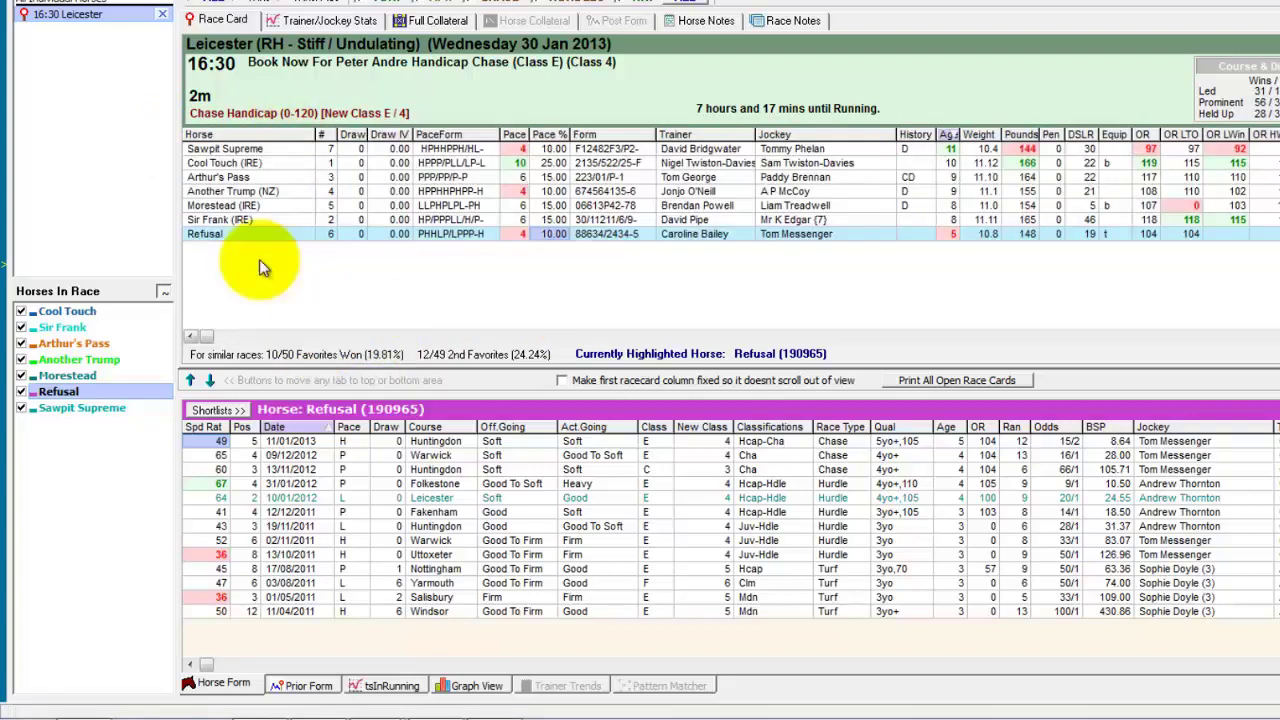
left_click(563, 381)
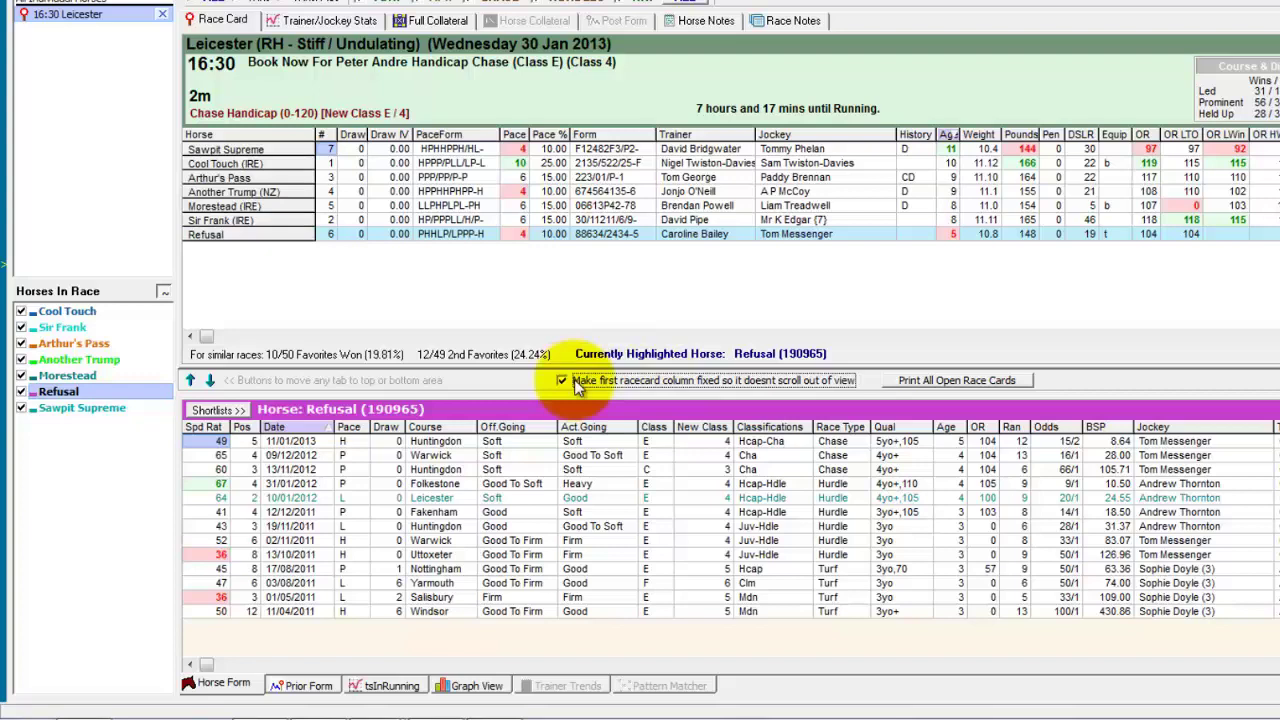
Step: Check the race card's further columns beside the fixed Horse column and sort the card by OR
left_click(491, 338)
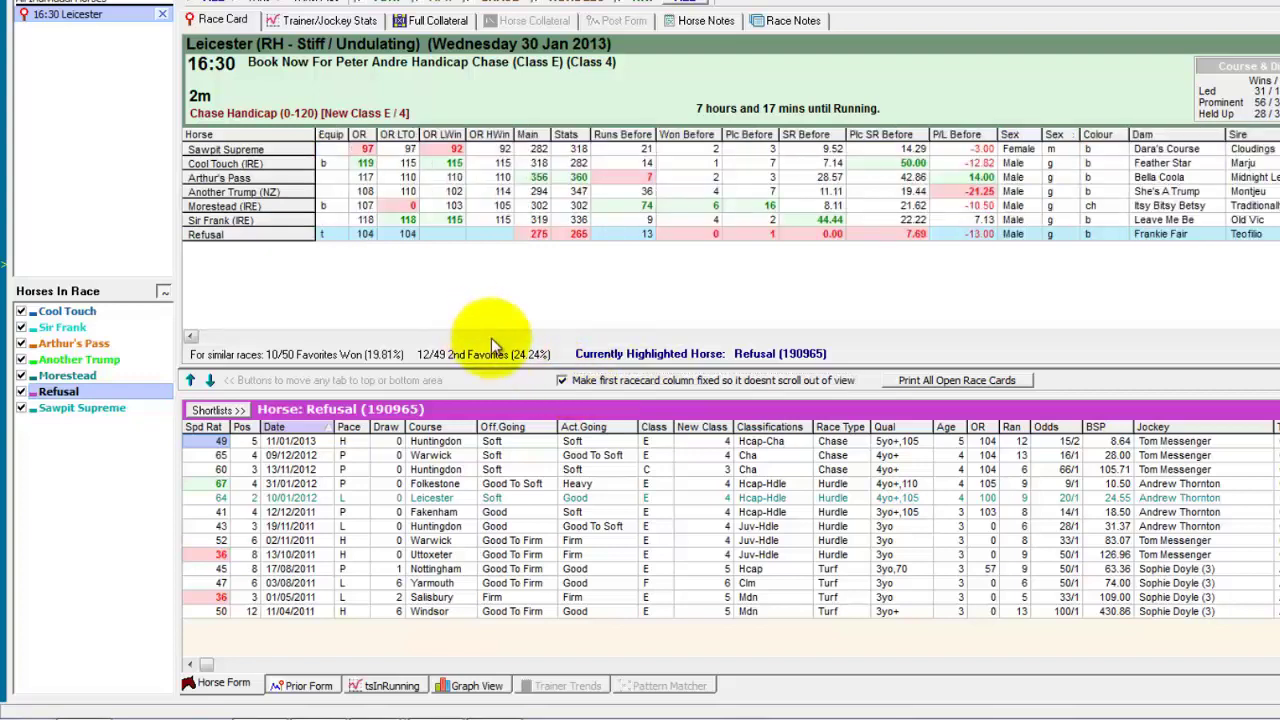
left_click(561, 338)
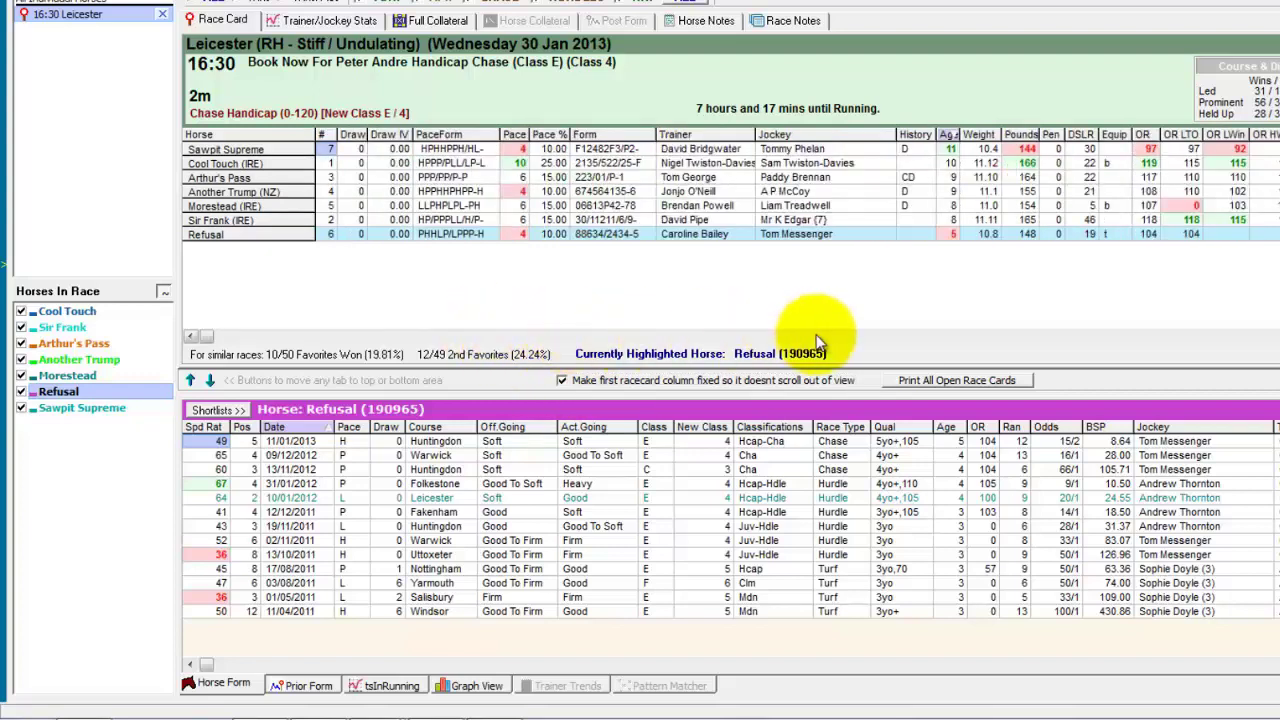
left_click(263, 340)
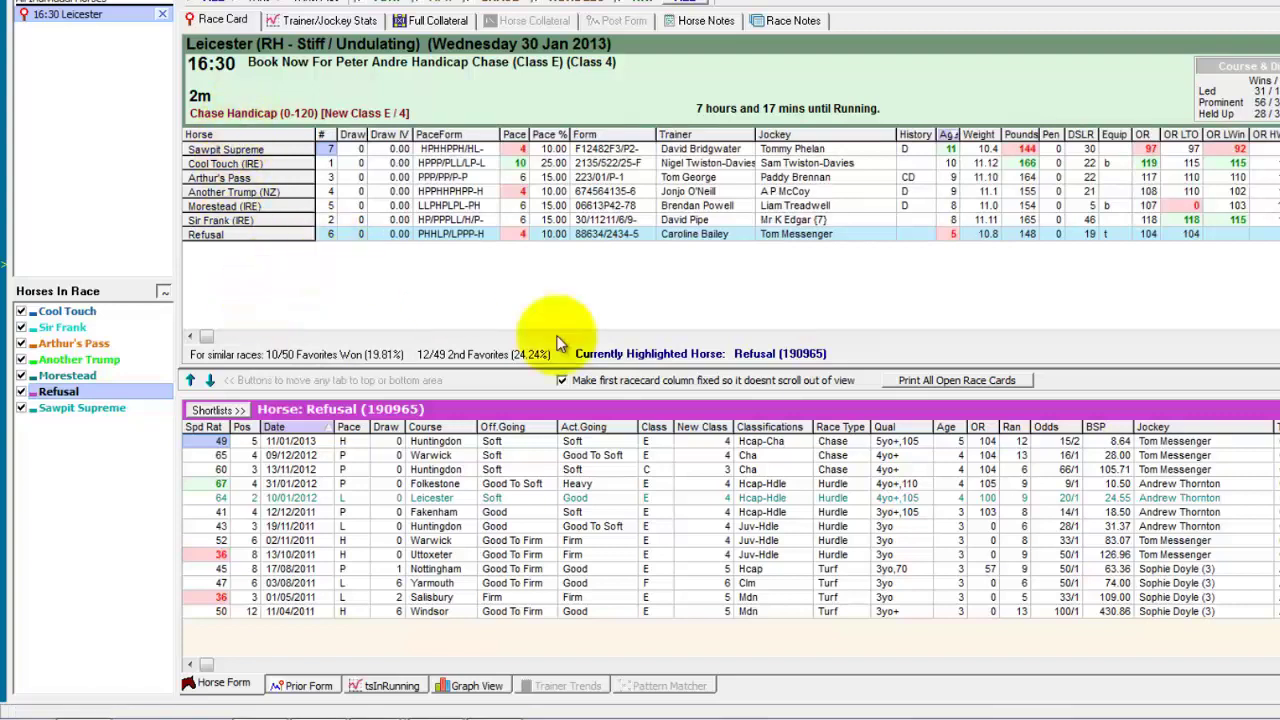
left_click(995, 338)
left_click(995, 338)
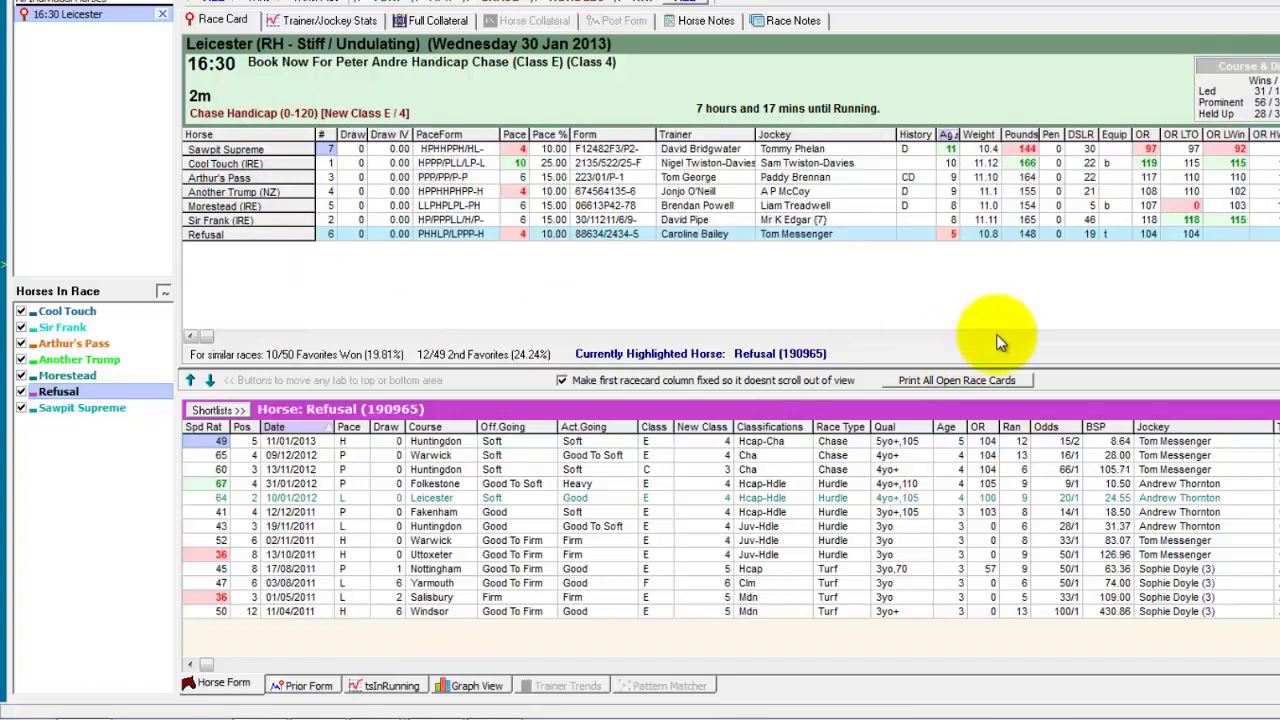
left_click(995, 338)
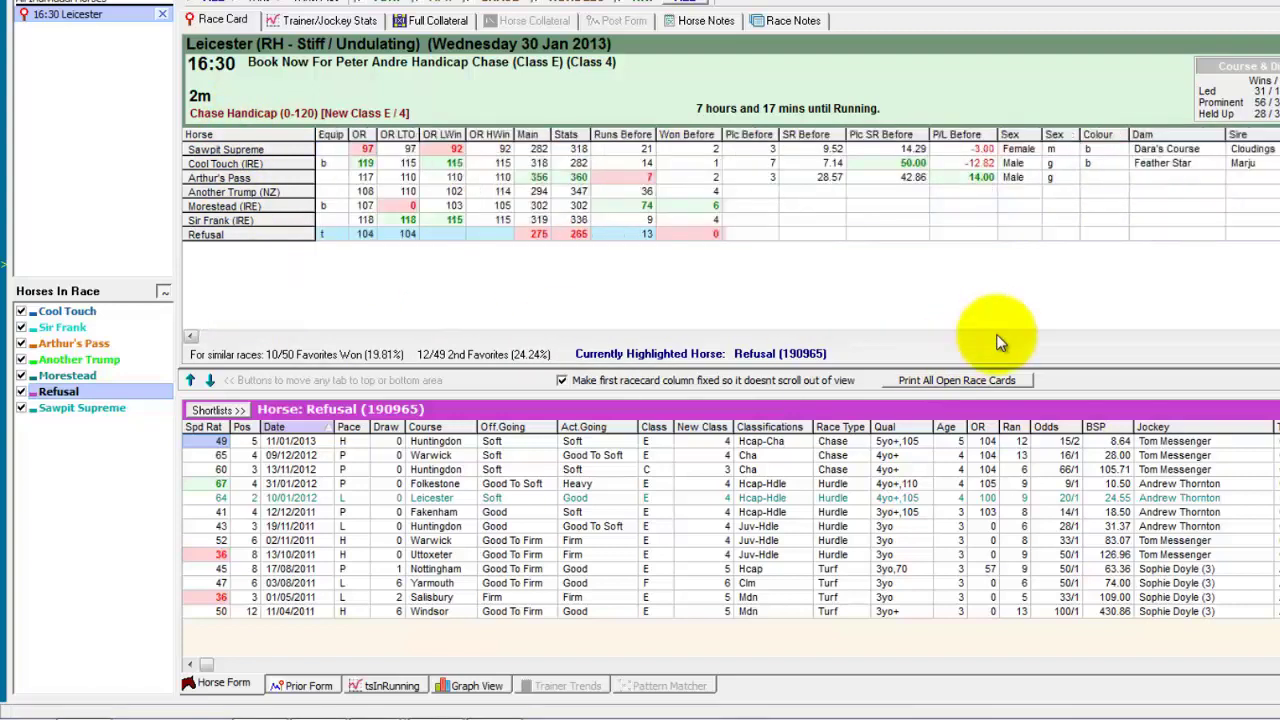
left_click(287, 340)
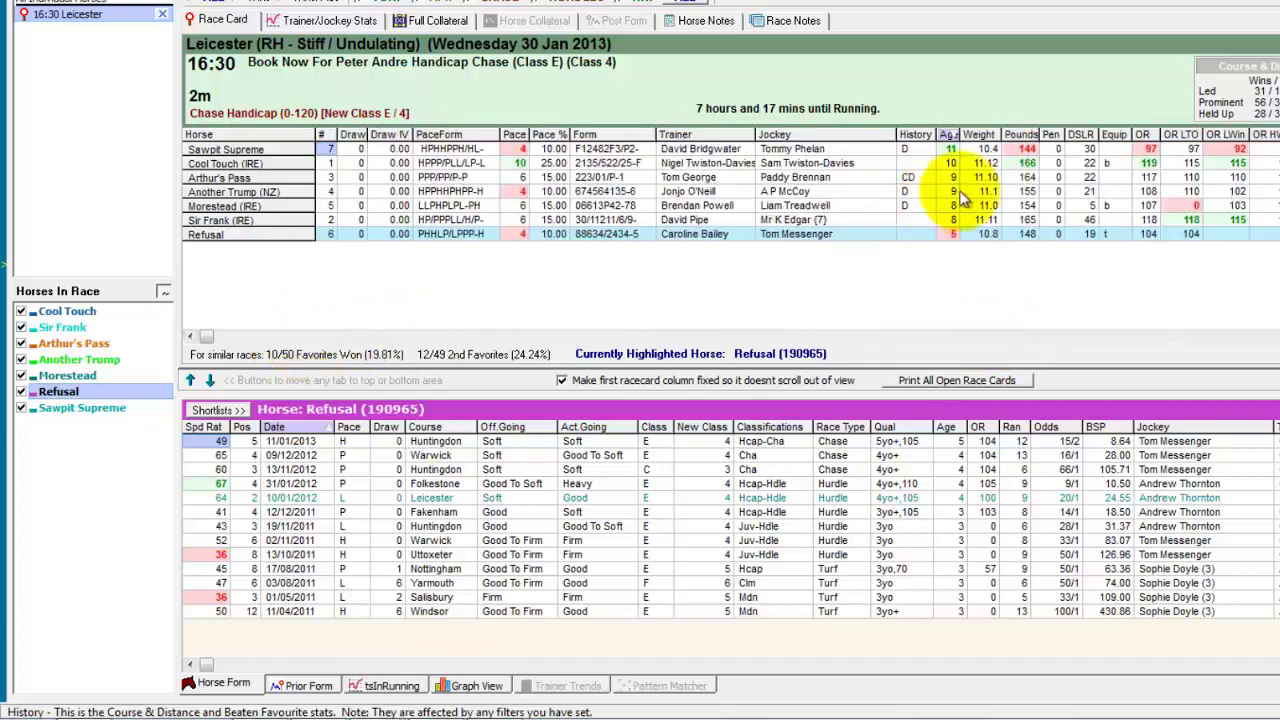
left_click(1142, 134)
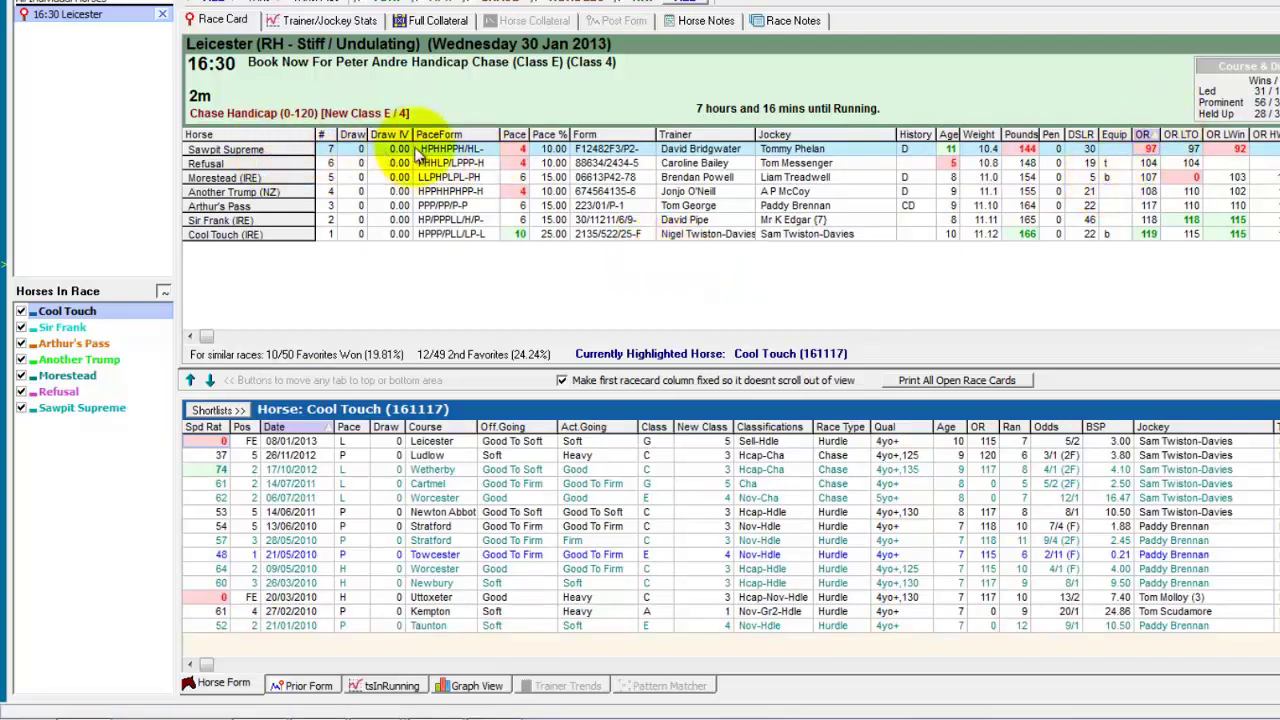
Step: Turn off the fixed first race card column and move the Horse column back between Pace % and Form
left_click(562, 380)
left_click(562, 380)
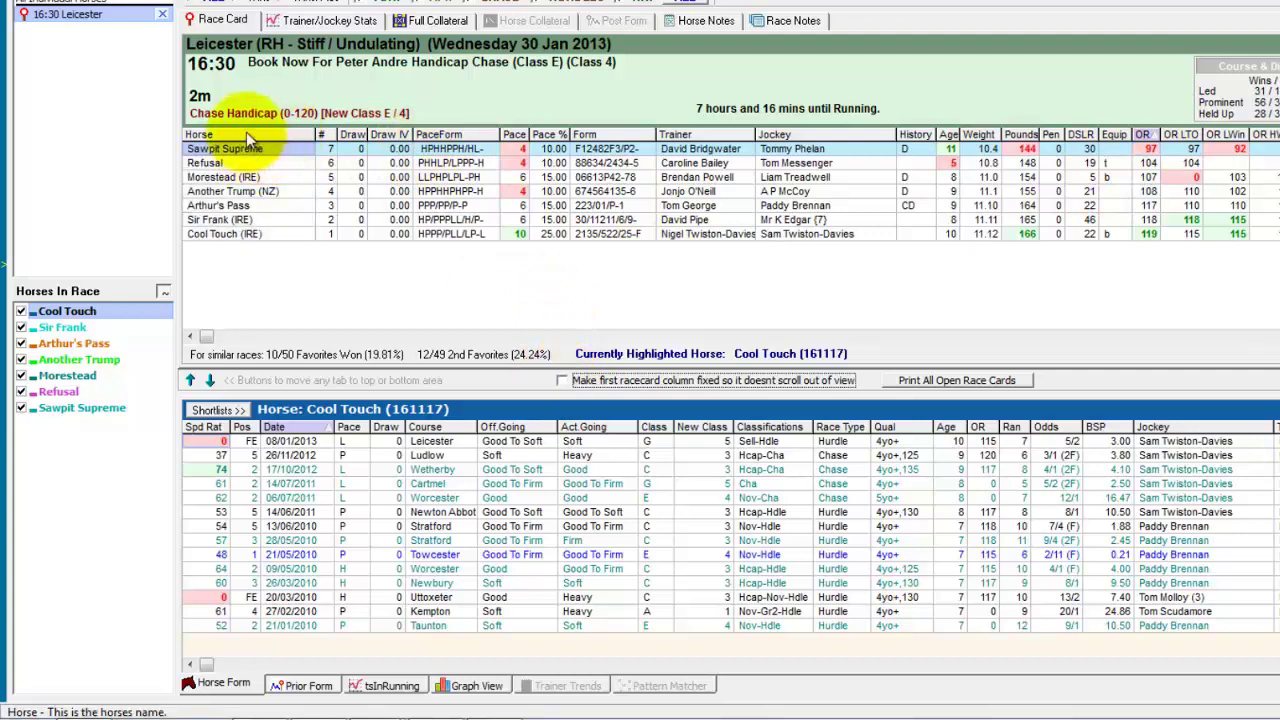
left_click_drag(246, 132, 518, 138)
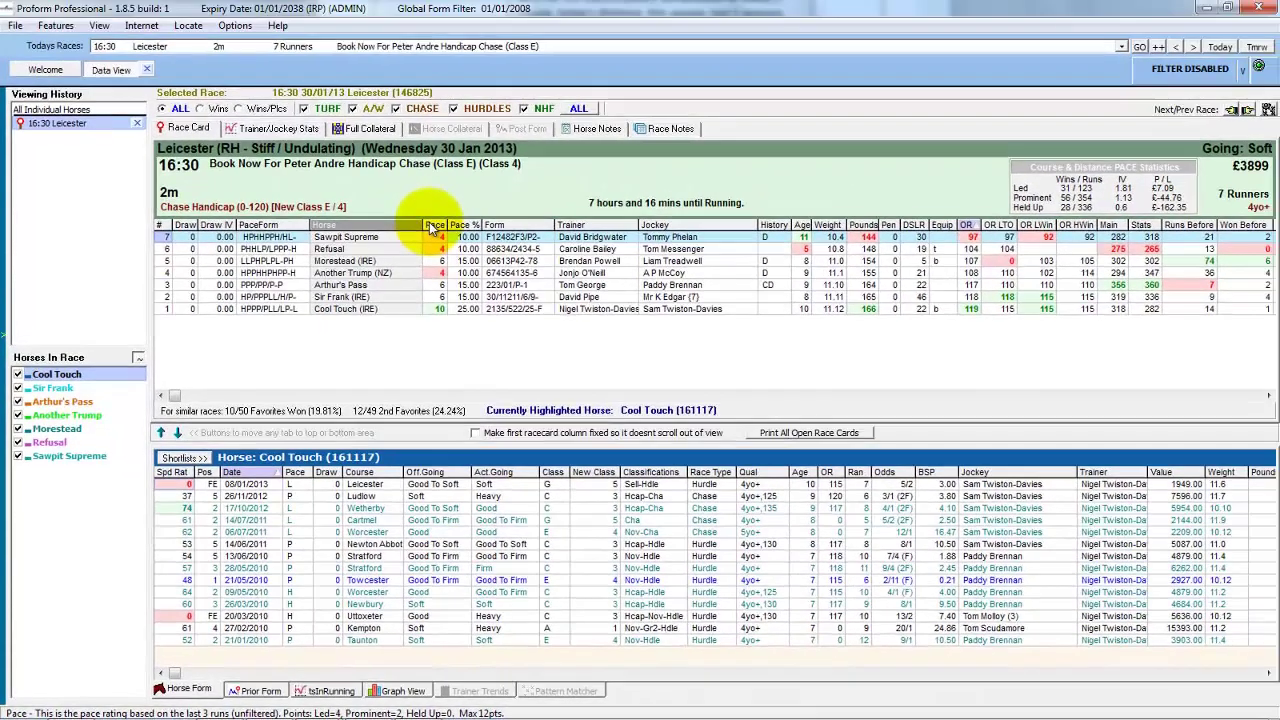
left_click_drag(432, 228, 489, 221)
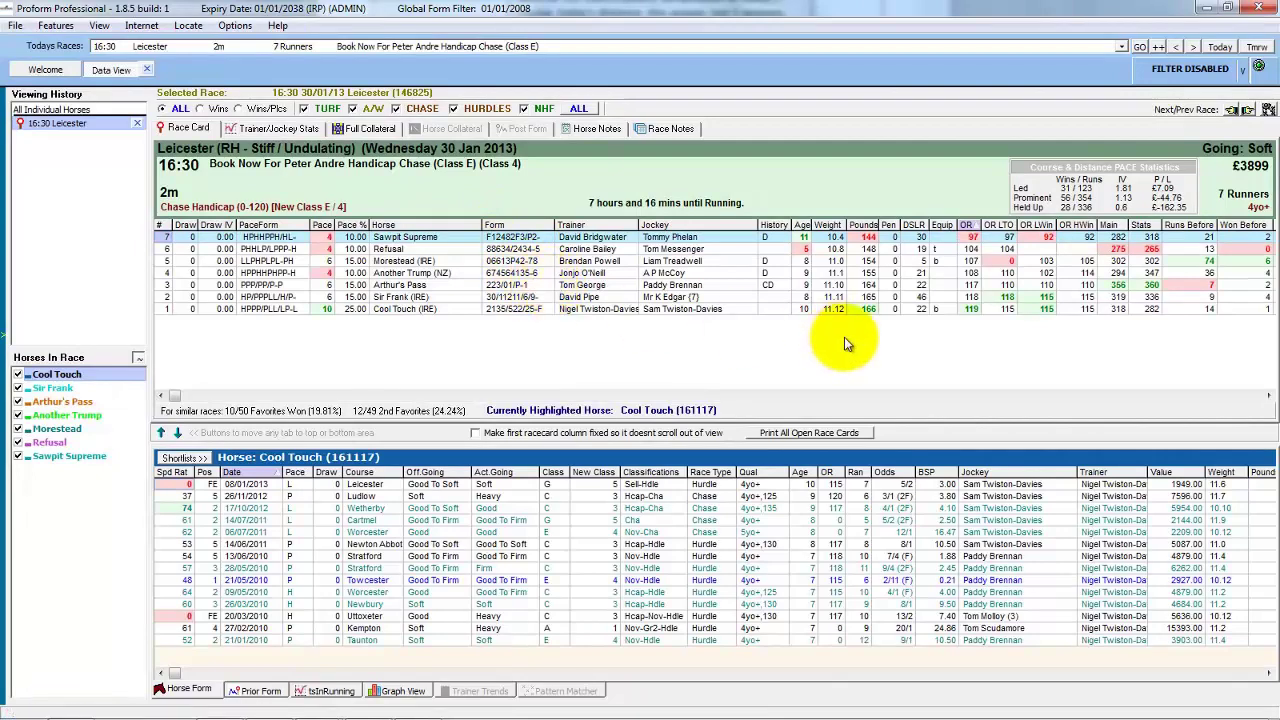
Step: View the form of Arthur's Pass and sort the race card in turn by OR, OR LTO, OR LWin, OR HWin and Main
left_click(405, 285)
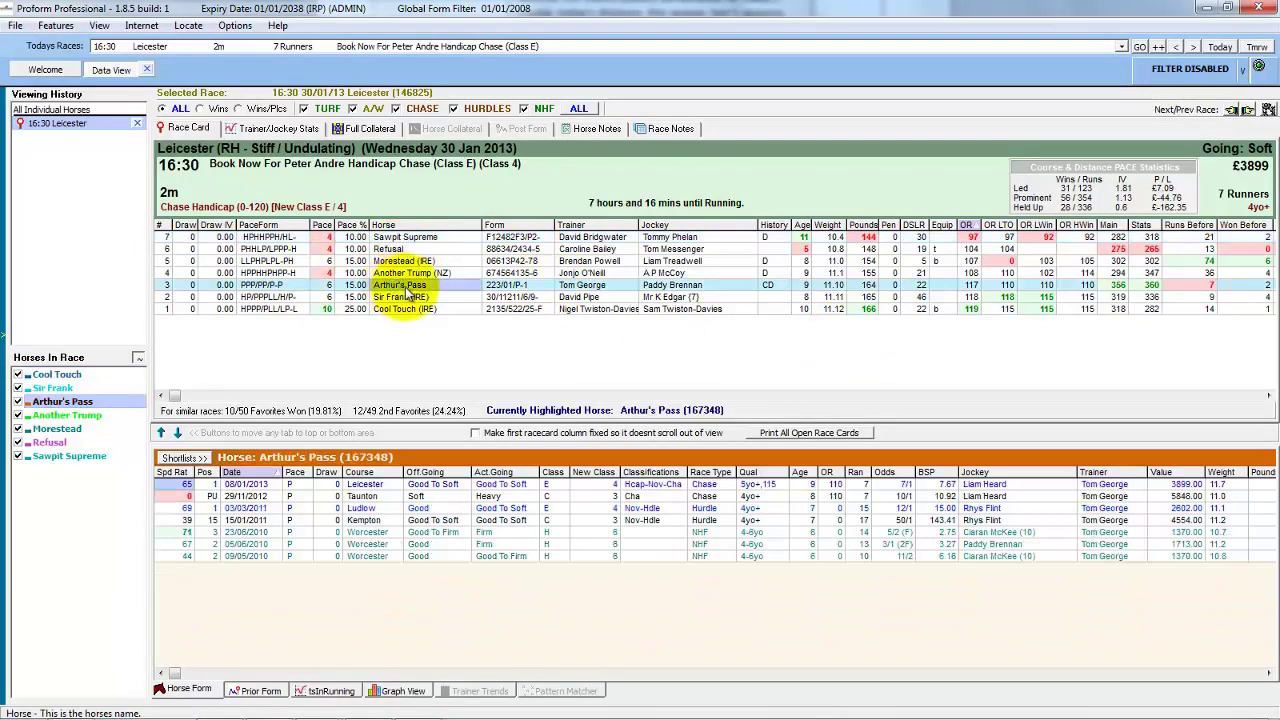
left_click(968, 228)
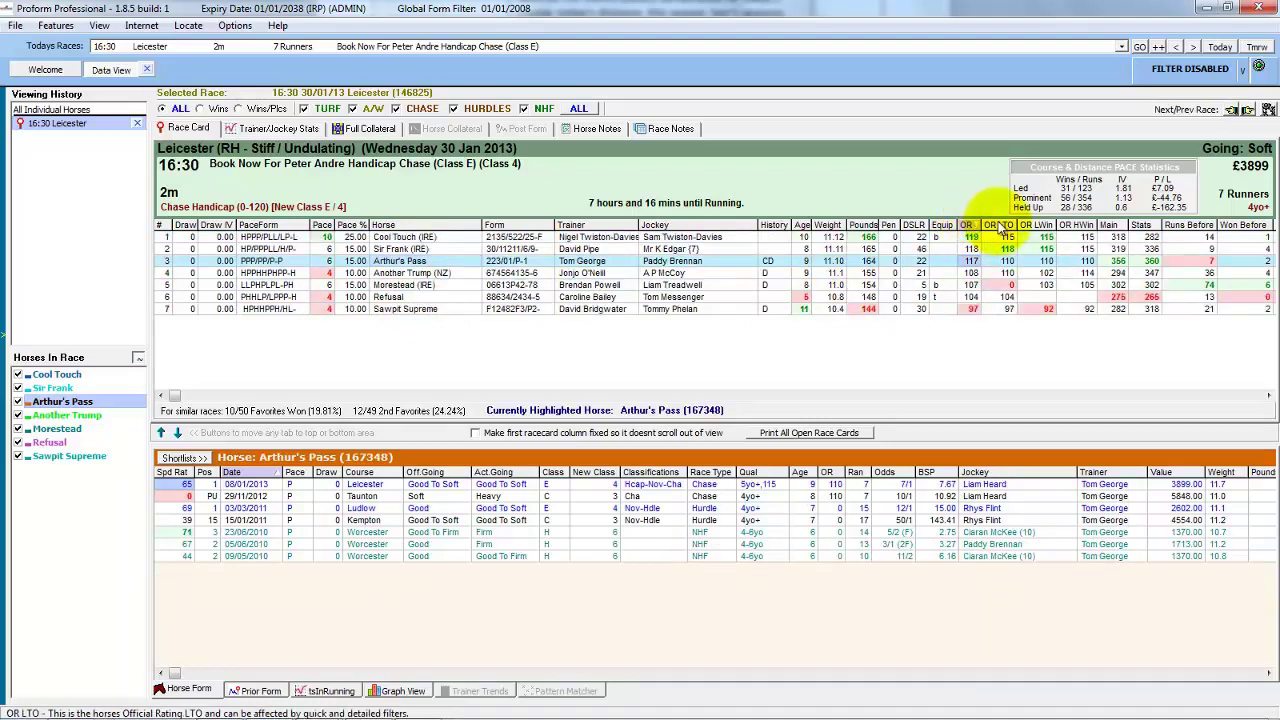
left_click(998, 228)
left_click(1038, 225)
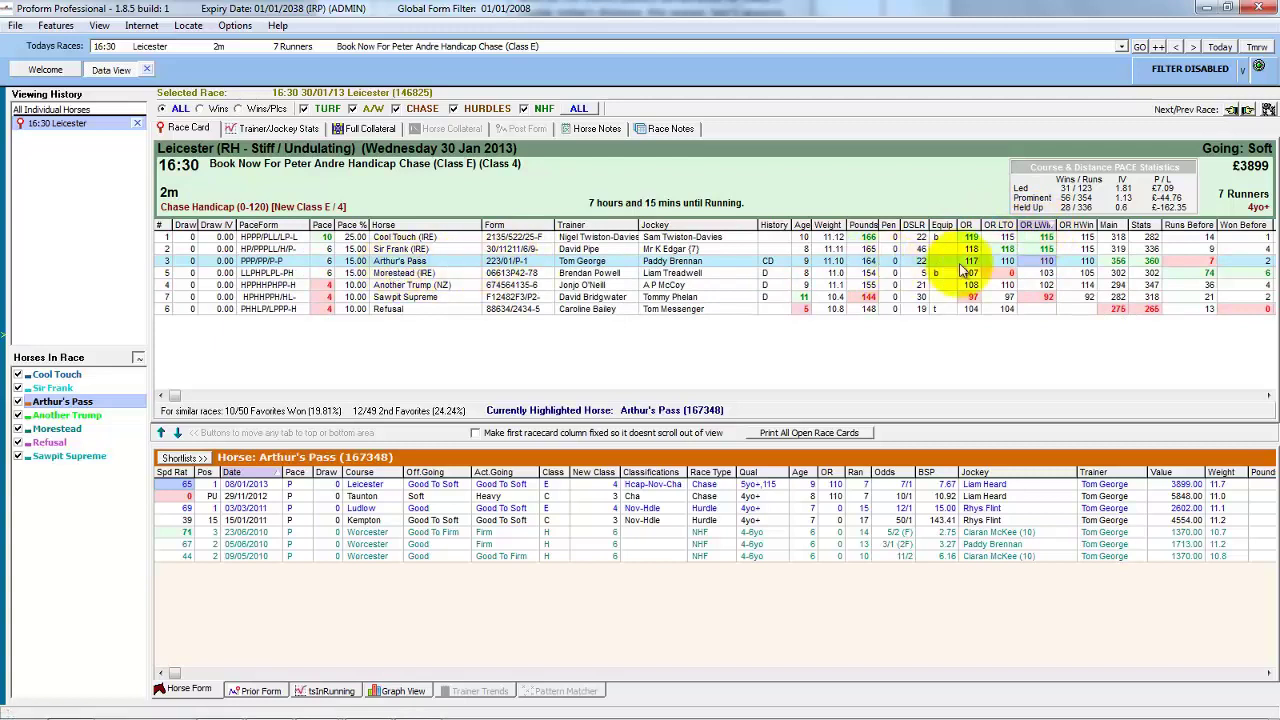
left_click(1078, 225)
left_click(1110, 225)
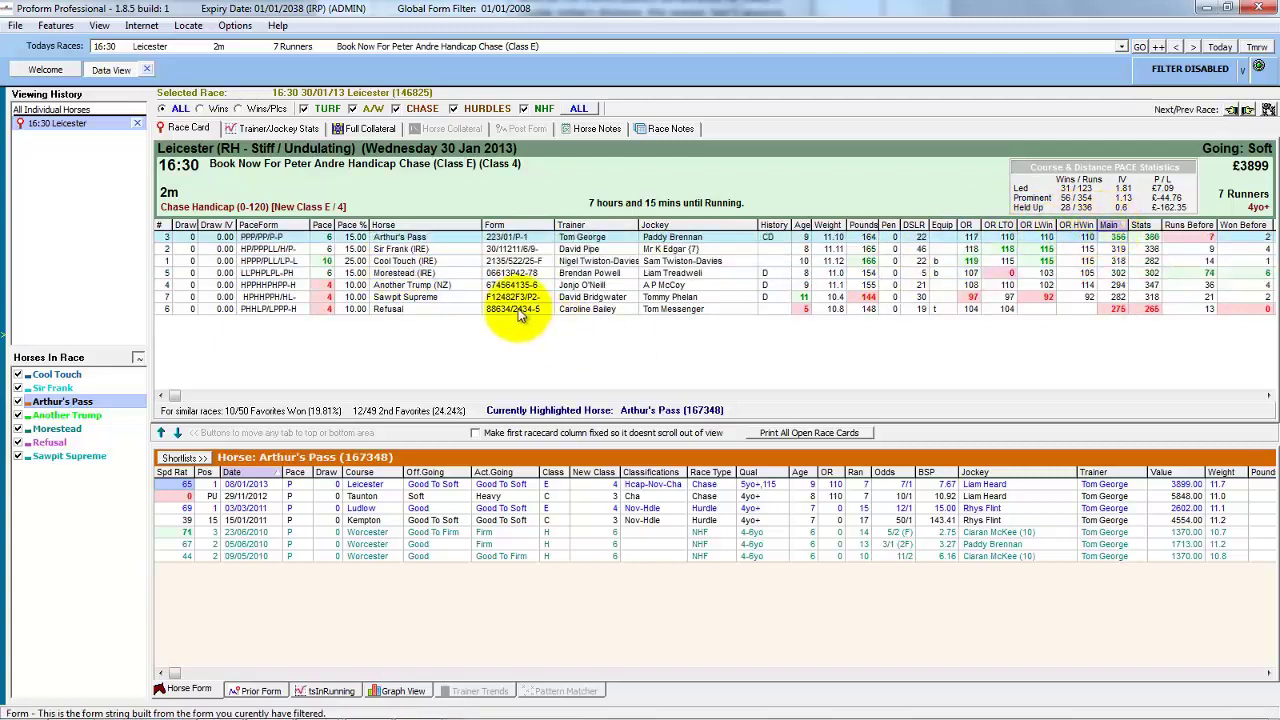
Step: Hide the User Rating 4 Odds column on the race card
right_click(436, 225)
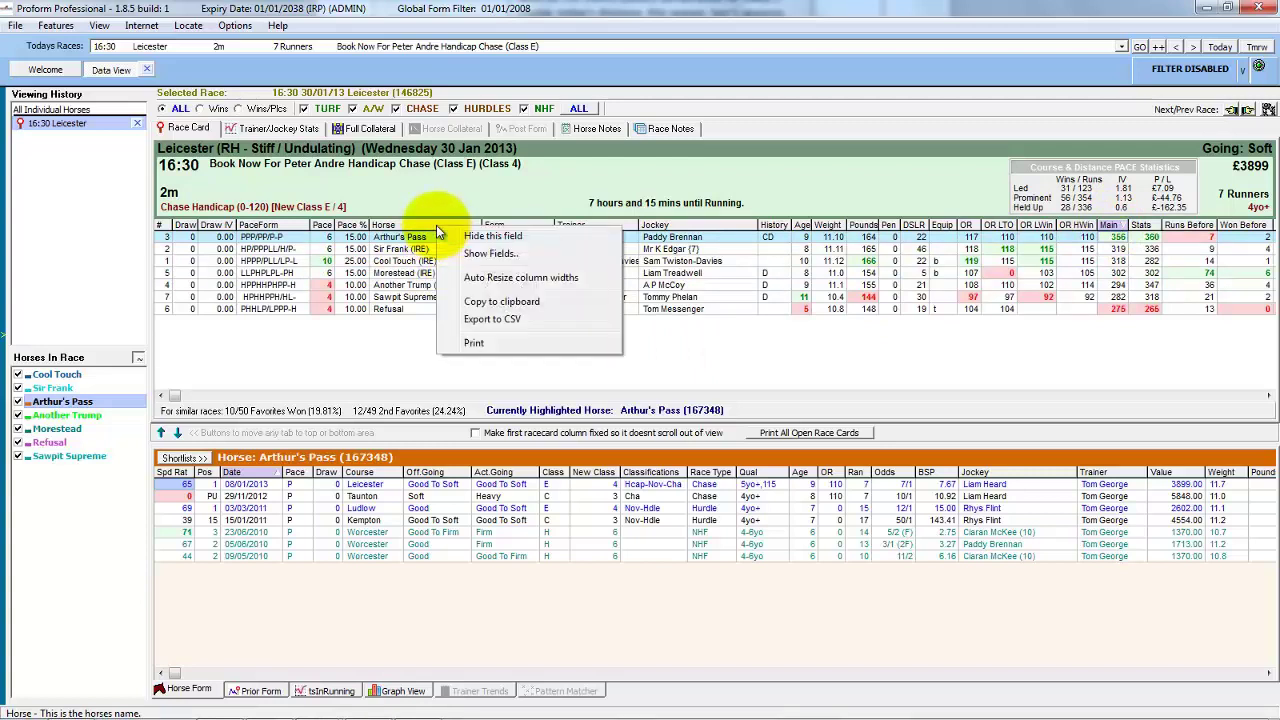
left_click(490, 255)
left_click_drag(761, 272, 768, 335)
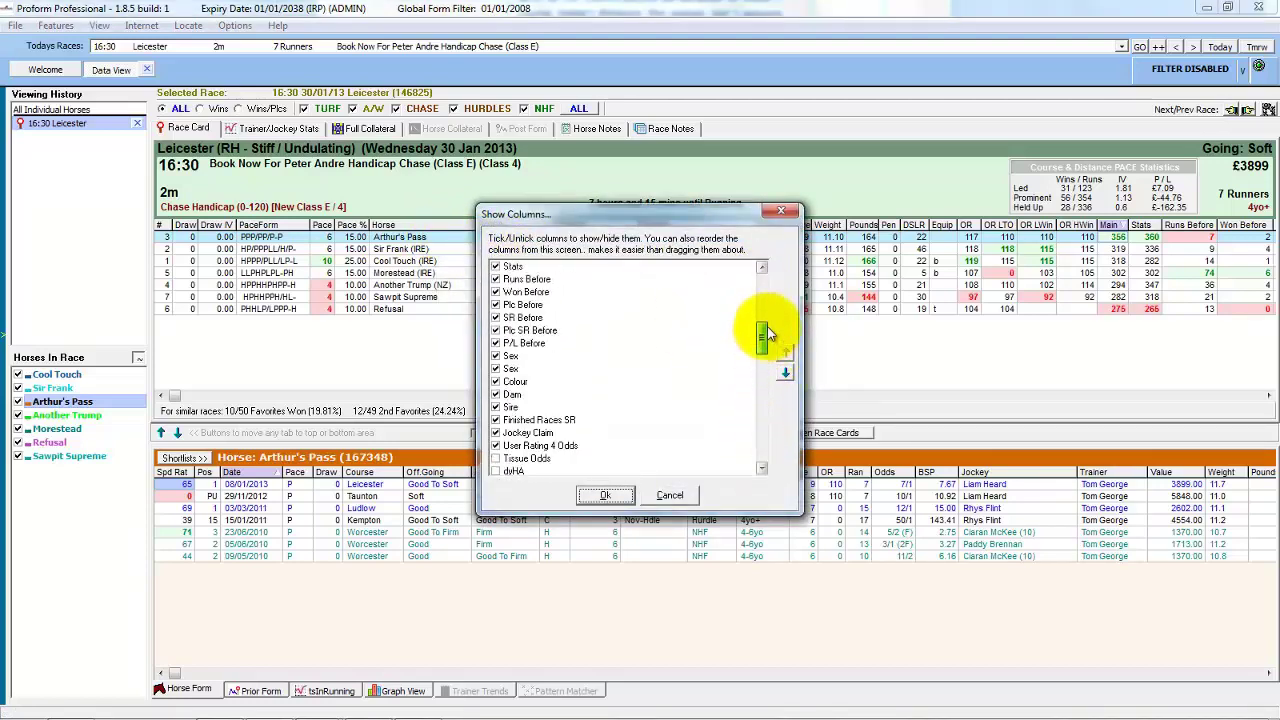
left_click(496, 446)
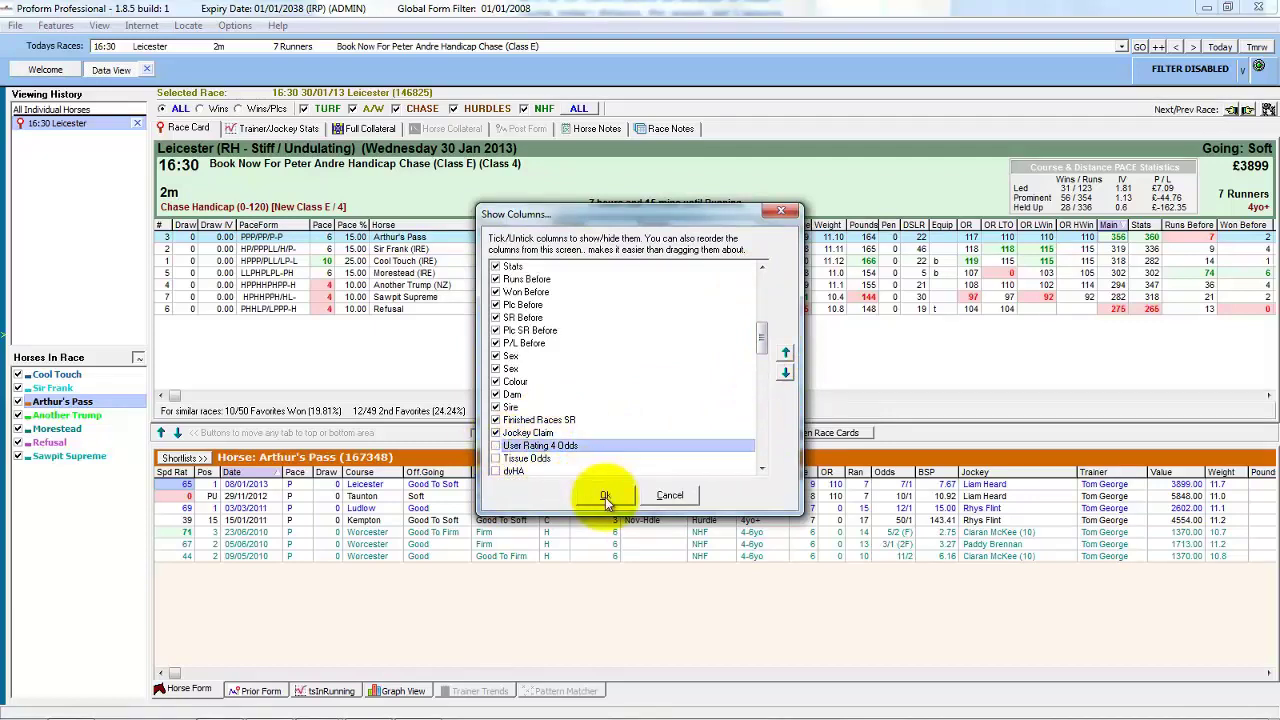
left_click(608, 496)
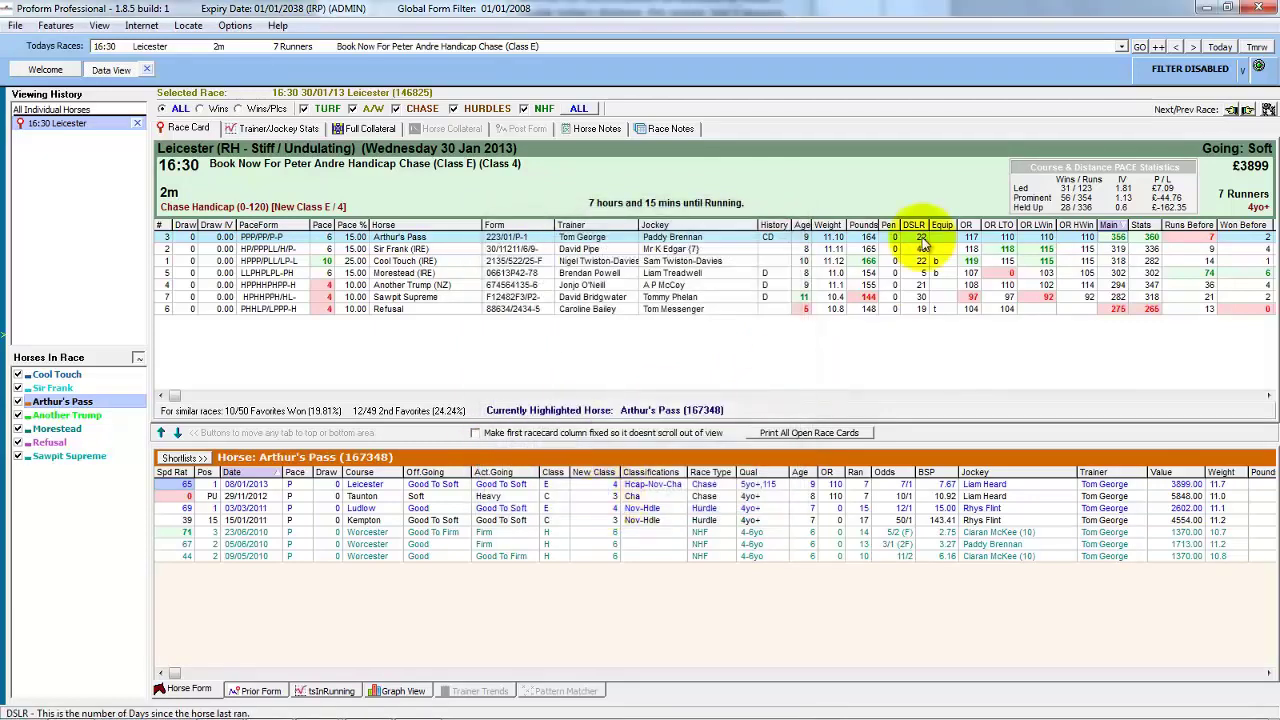
Step: Sort the race card in turn by OR LTO, OR LWin and OR to compare the official ratings
left_click(995, 224)
left_click(990, 224)
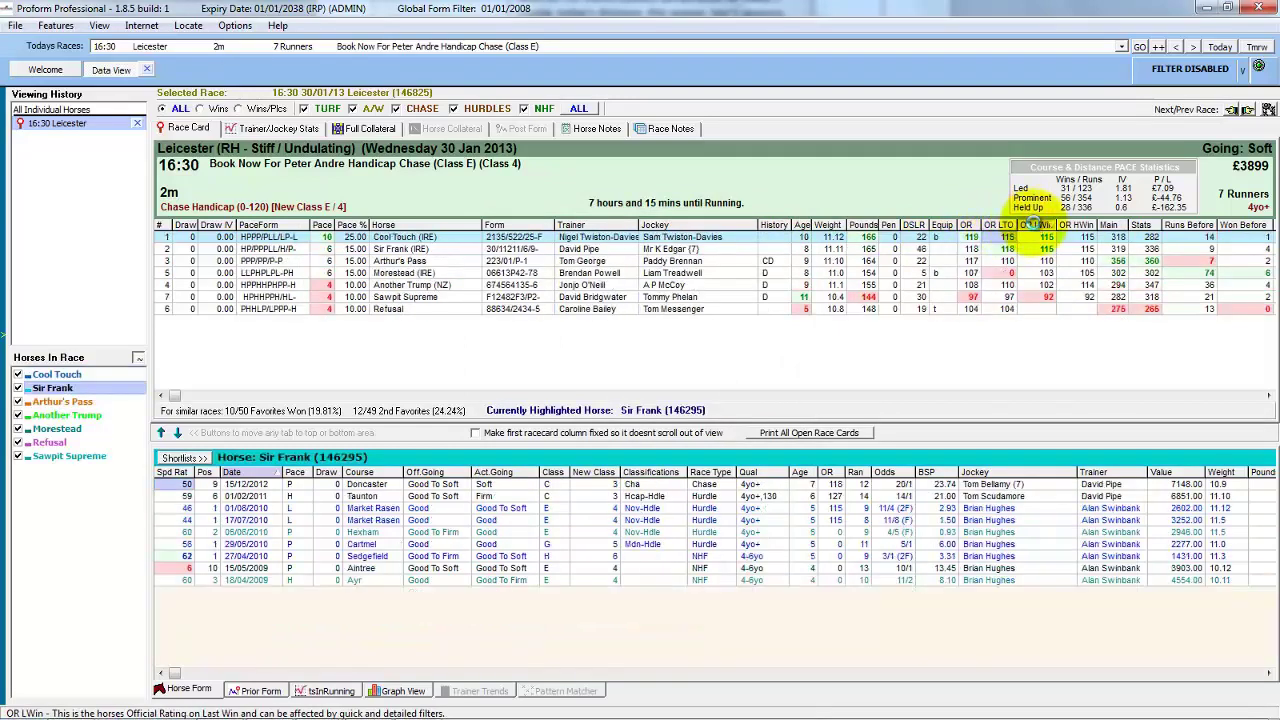
left_click(968, 226)
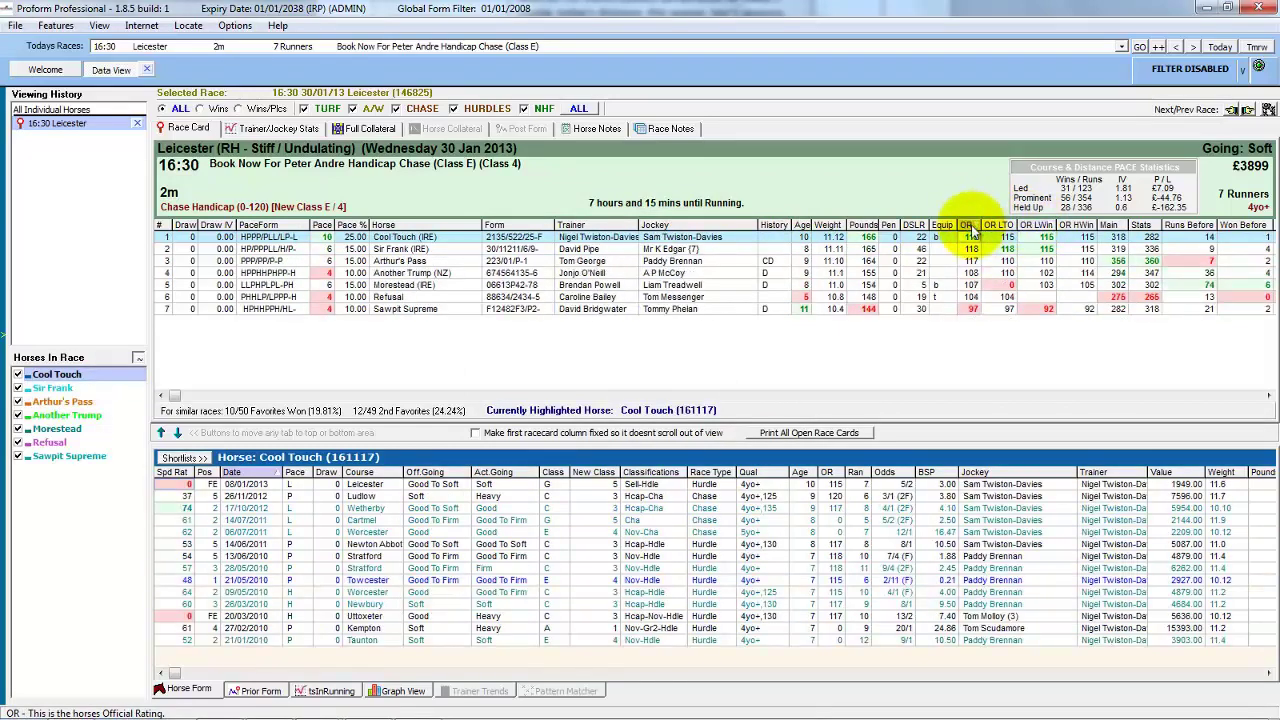
Step: Show the User Rating 4 Odds column on the race card again and check it among the last columns
right_click(683, 228)
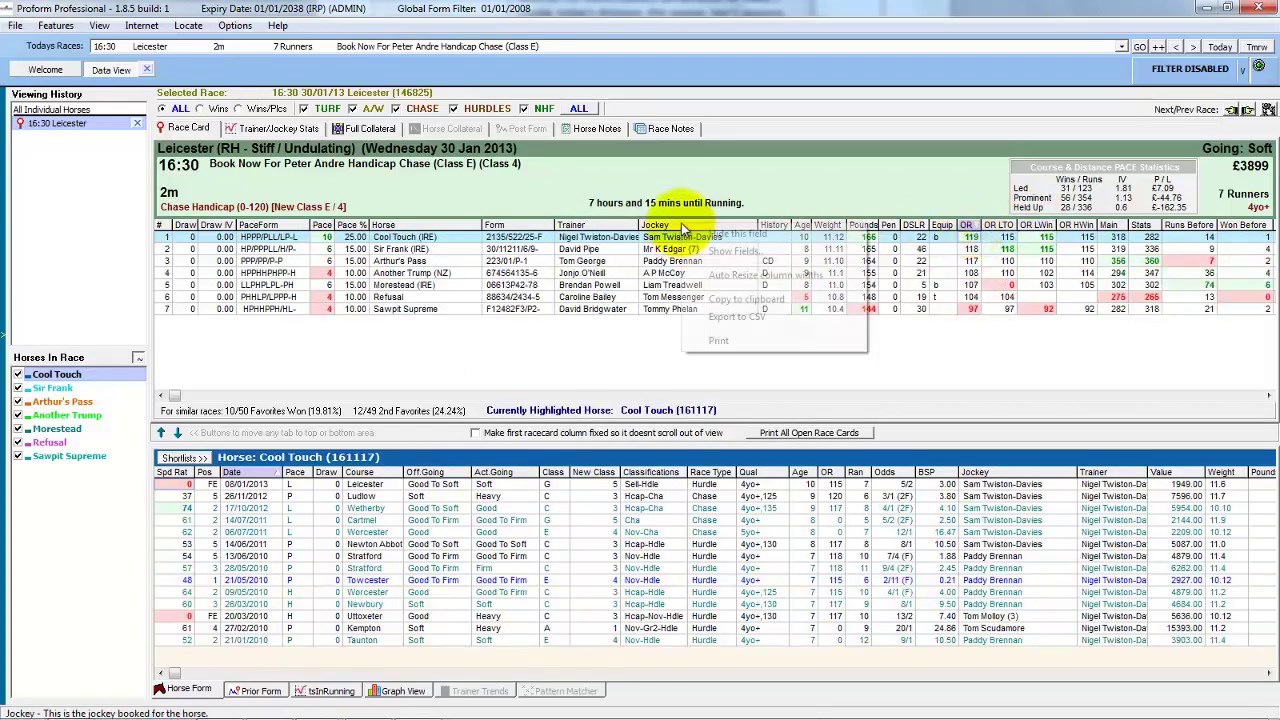
left_click(737, 252)
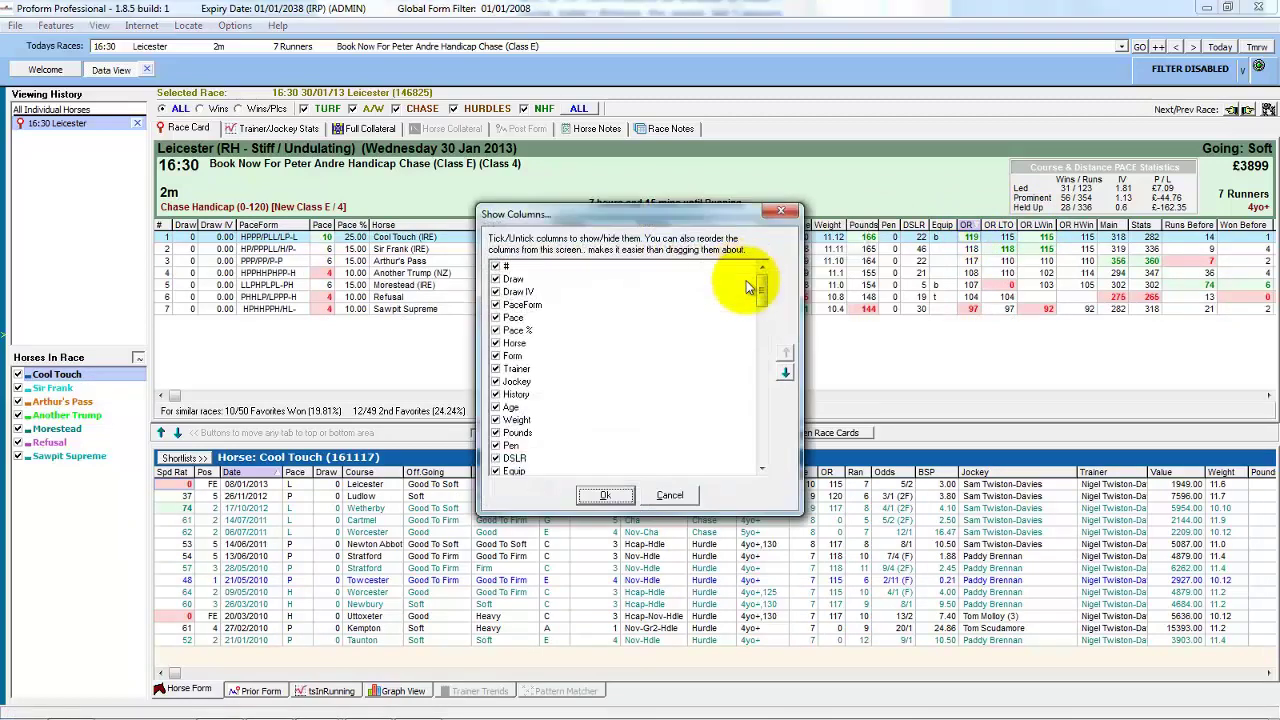
left_click_drag(760, 283, 760, 440)
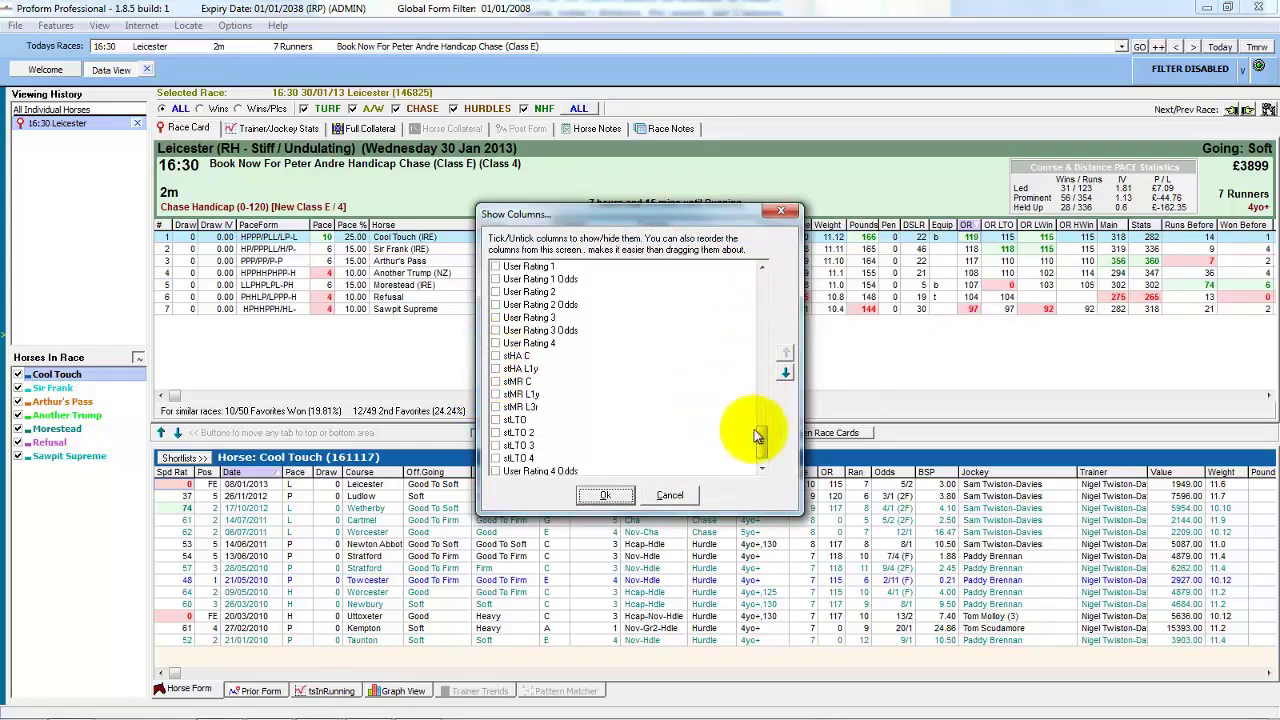
left_click_drag(757, 434, 757, 449)
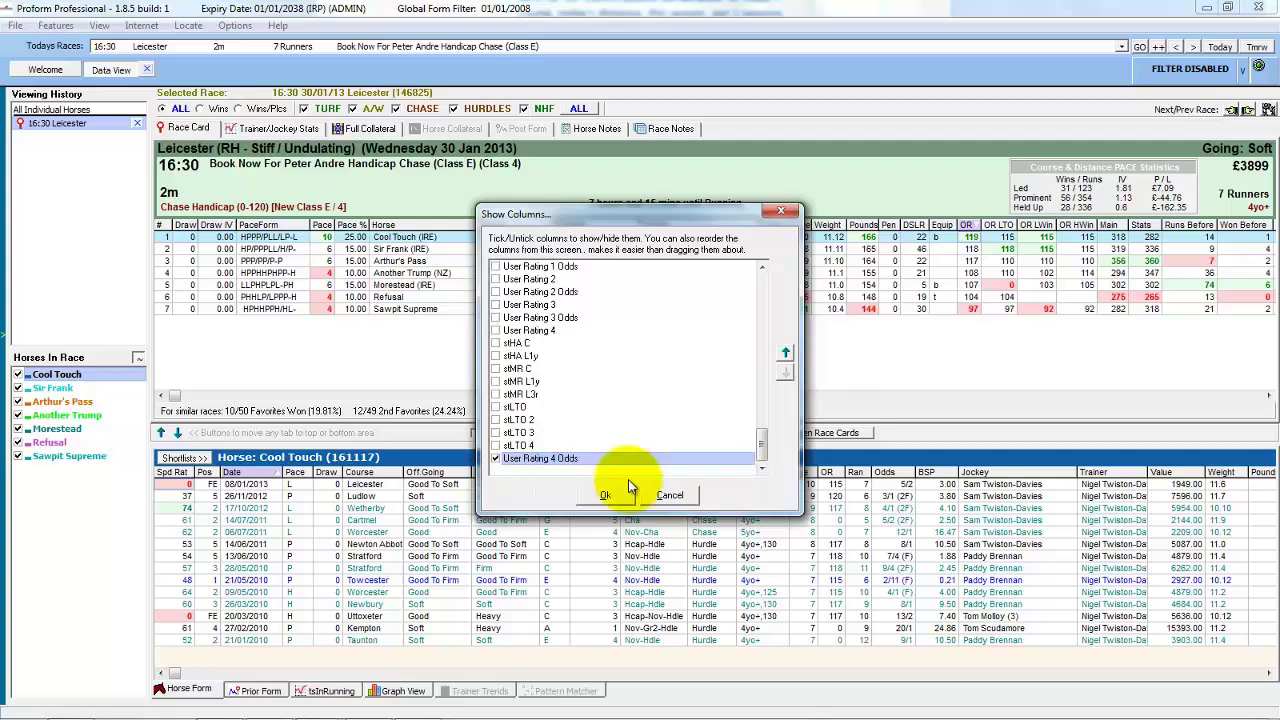
left_click(625, 492)
left_click(1243, 398)
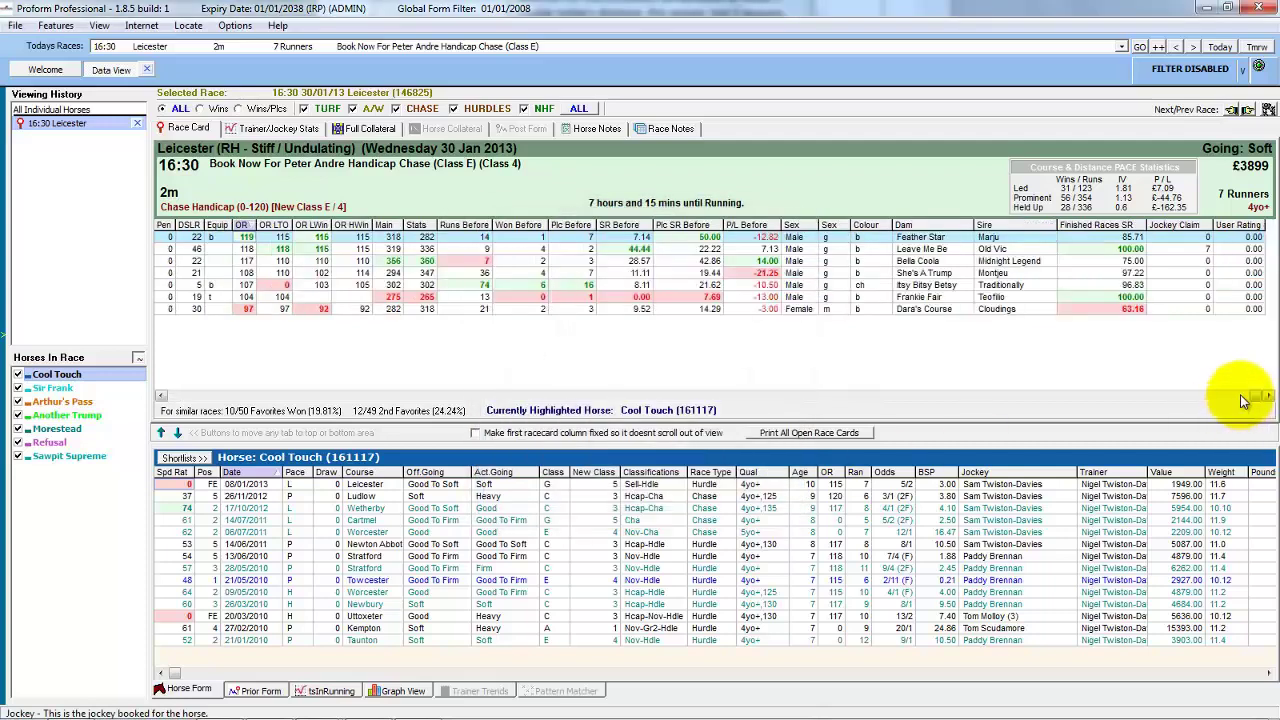
Step: Re-sort the race card successively by OR, OR LTO and OR LWin
left_click(993, 228)
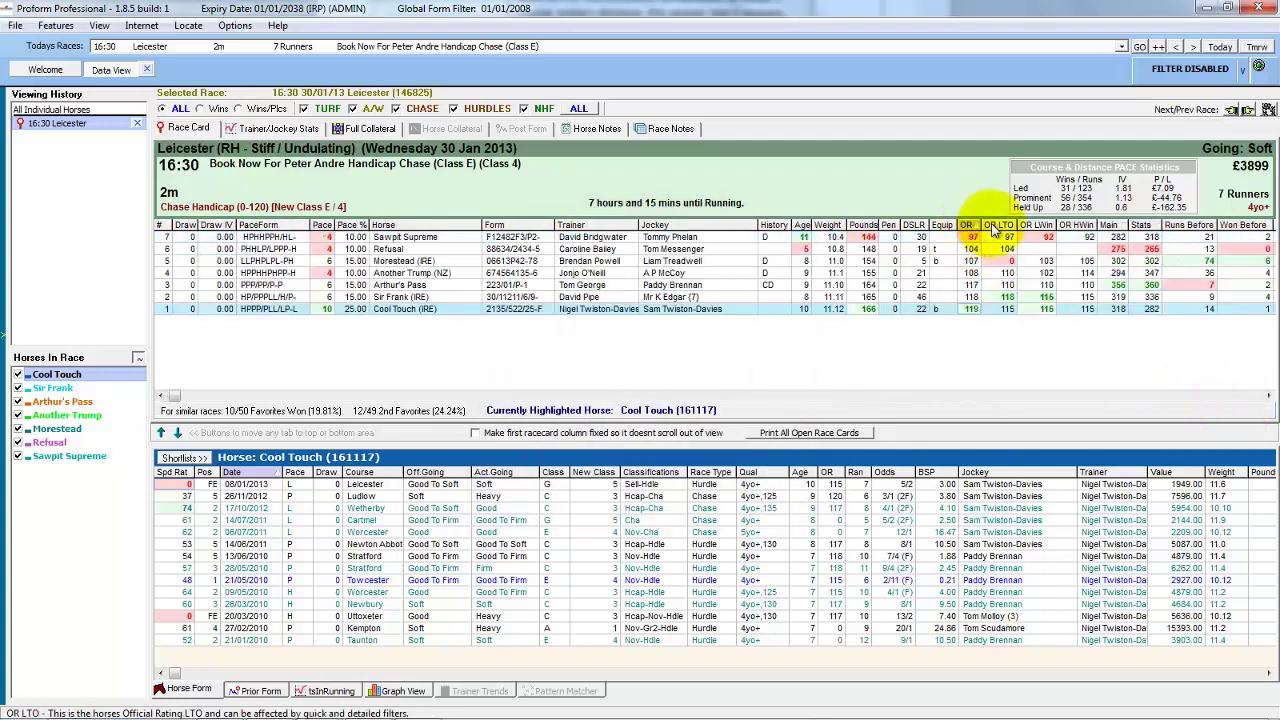
left_click(998, 228)
left_click(1043, 228)
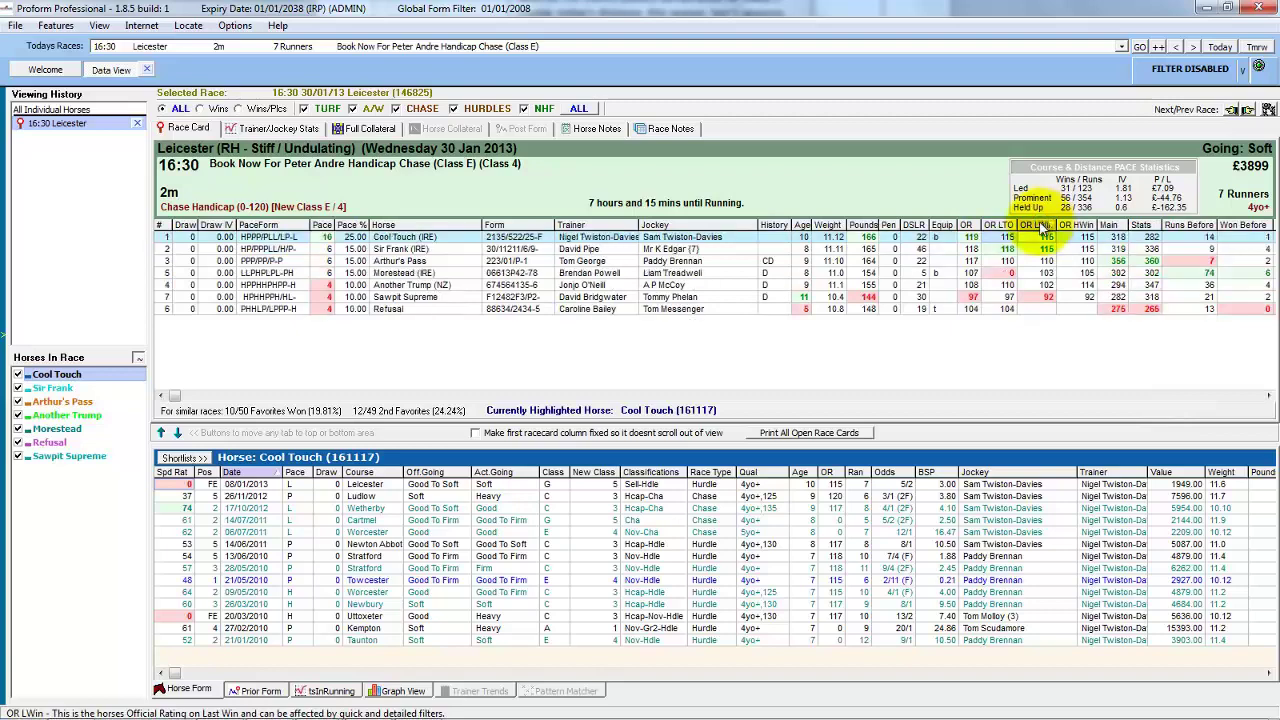
Step: Sort the race card successively by OR HWin, Main and Stats, finishing with the Stats column
left_click(1075, 228)
left_click(1110, 228)
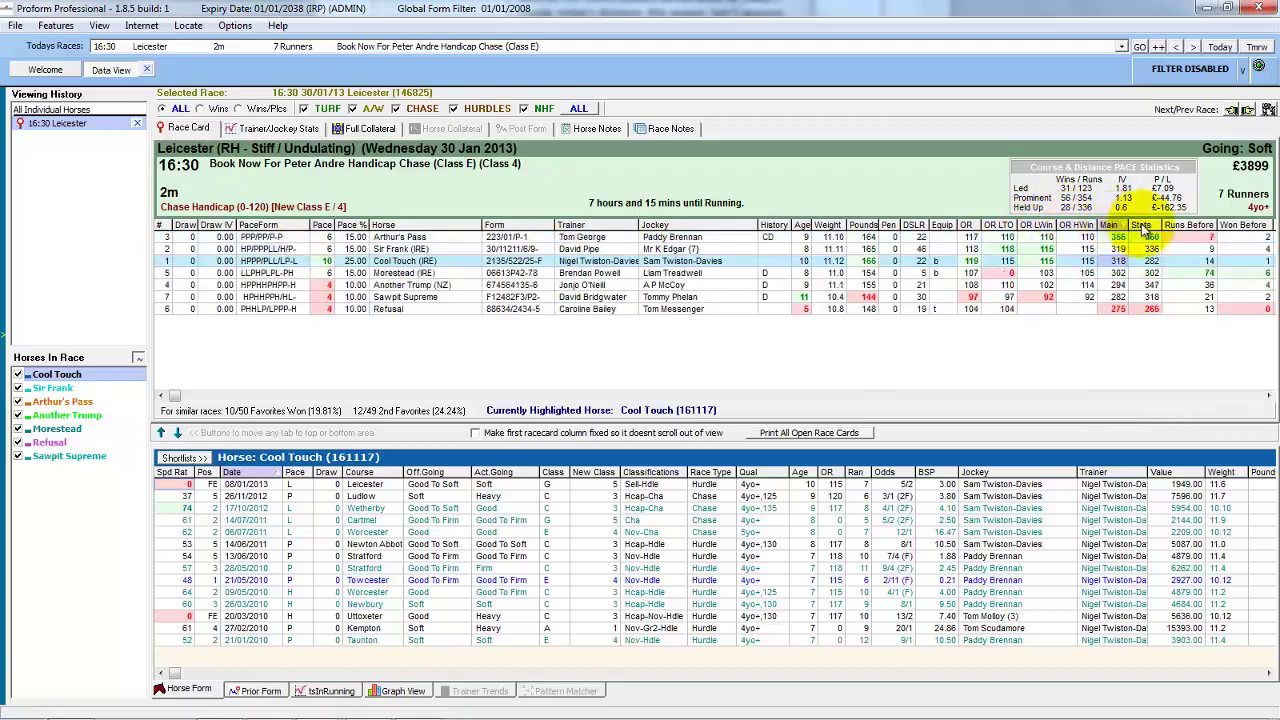
left_click(1142, 228)
left_click(1110, 228)
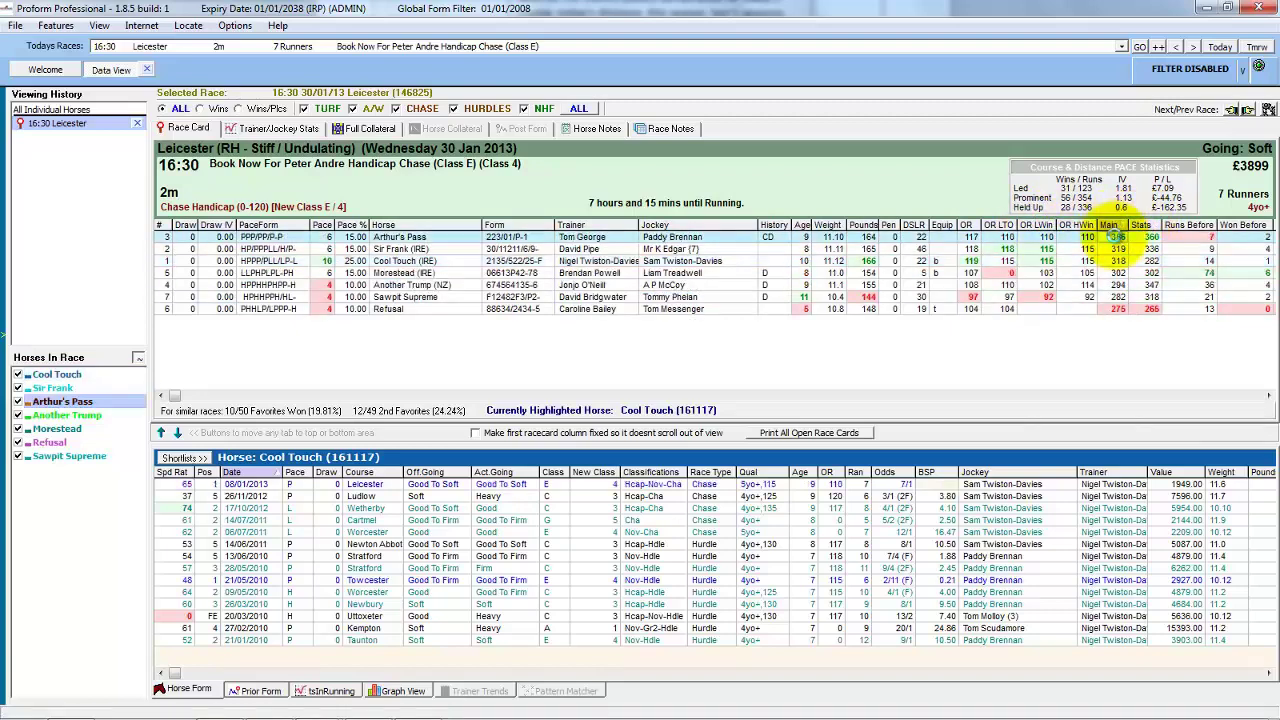
left_click(1142, 228)
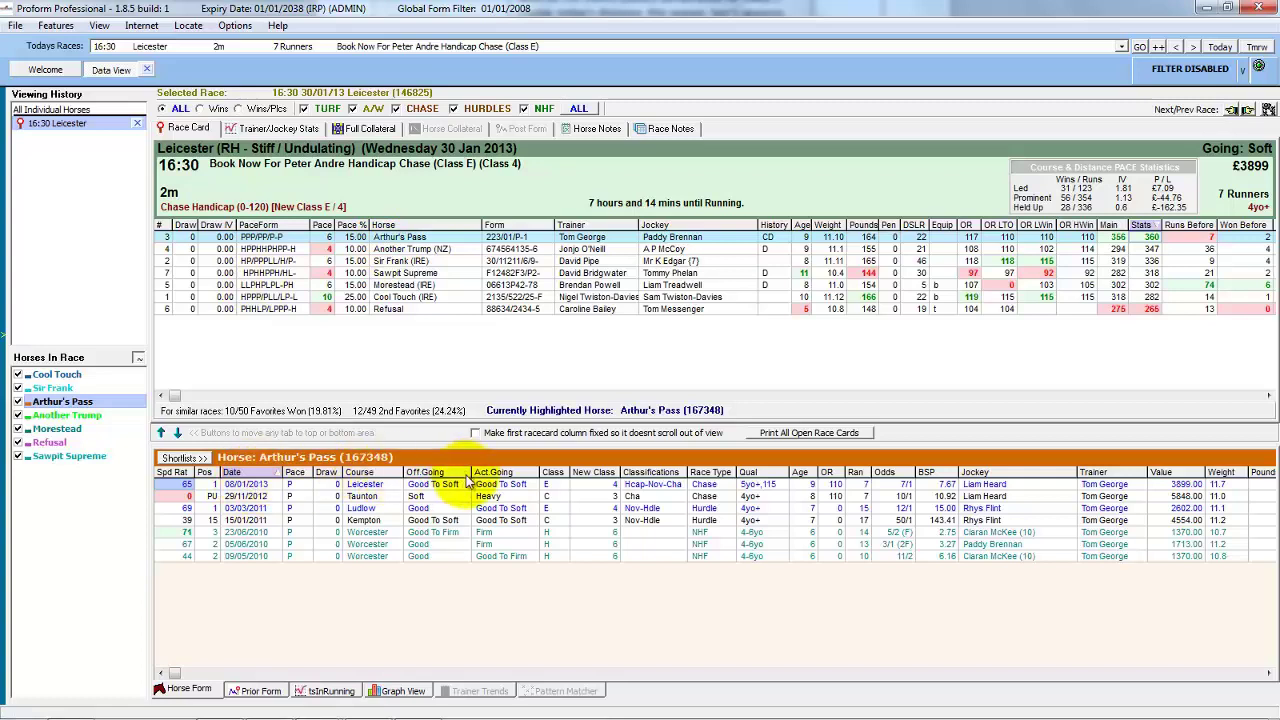
Step: Sort Arthur's Pass's form table in turn by Act.Going, Off.Going and Date
left_click(506, 474)
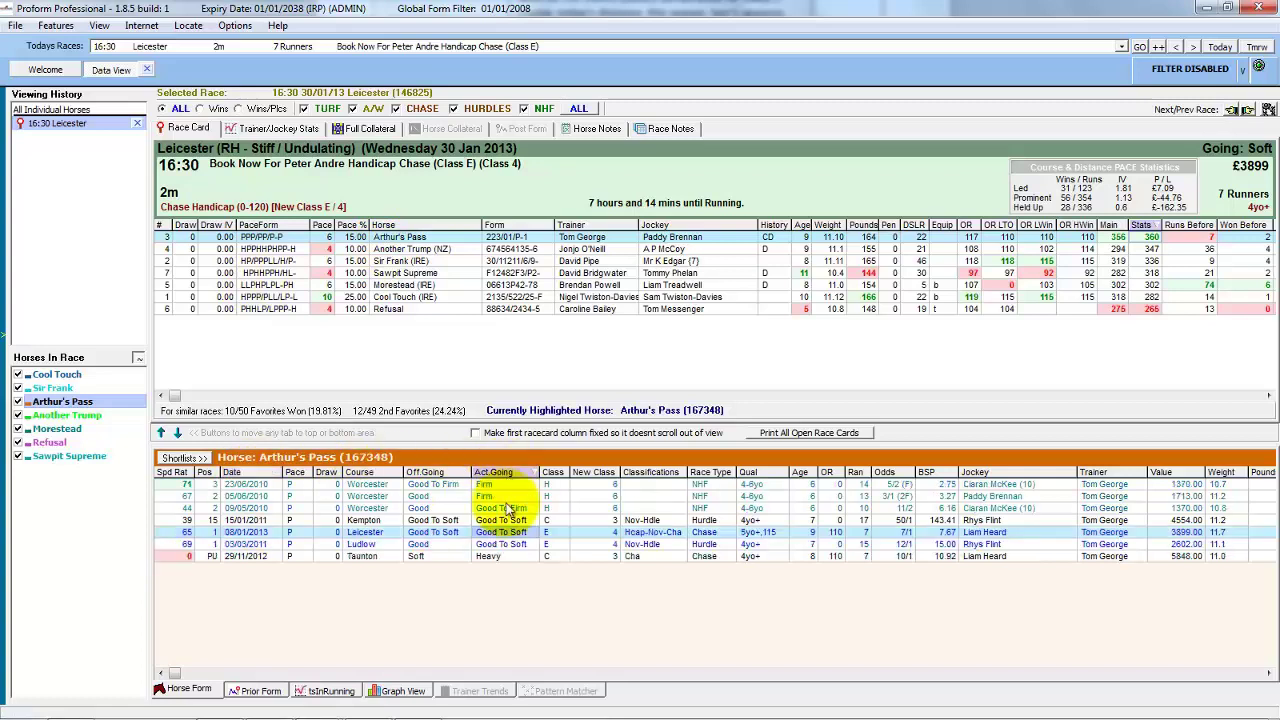
left_click(425, 472)
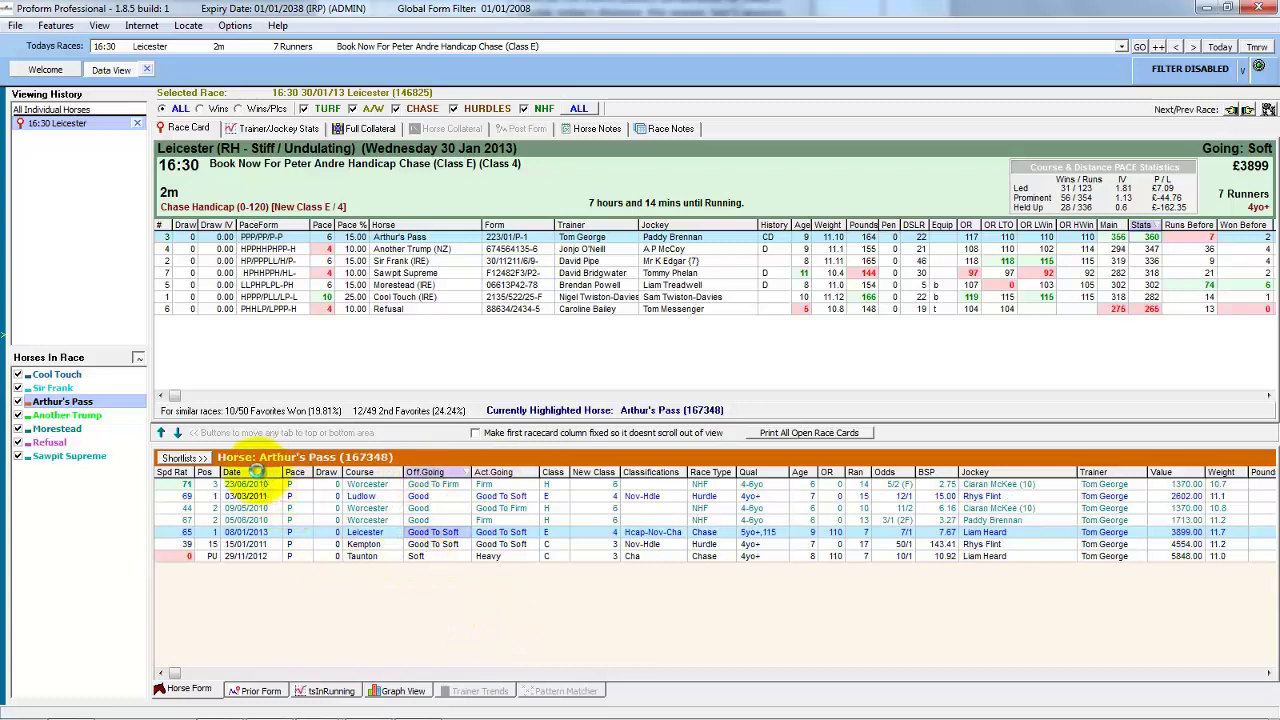
left_click(241, 472)
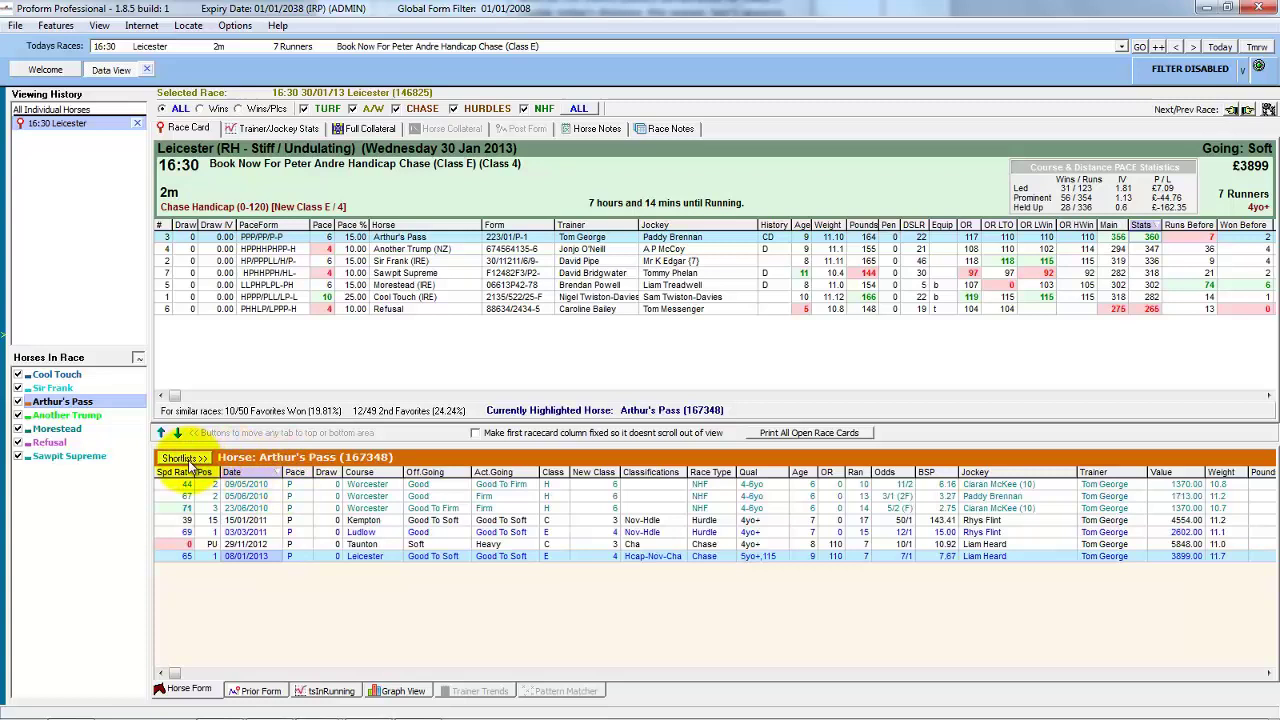
Step: Add Arthur's Pass to the Horses To Watch shortlist and check the running notifications on the Welcome page
left_click(183, 462)
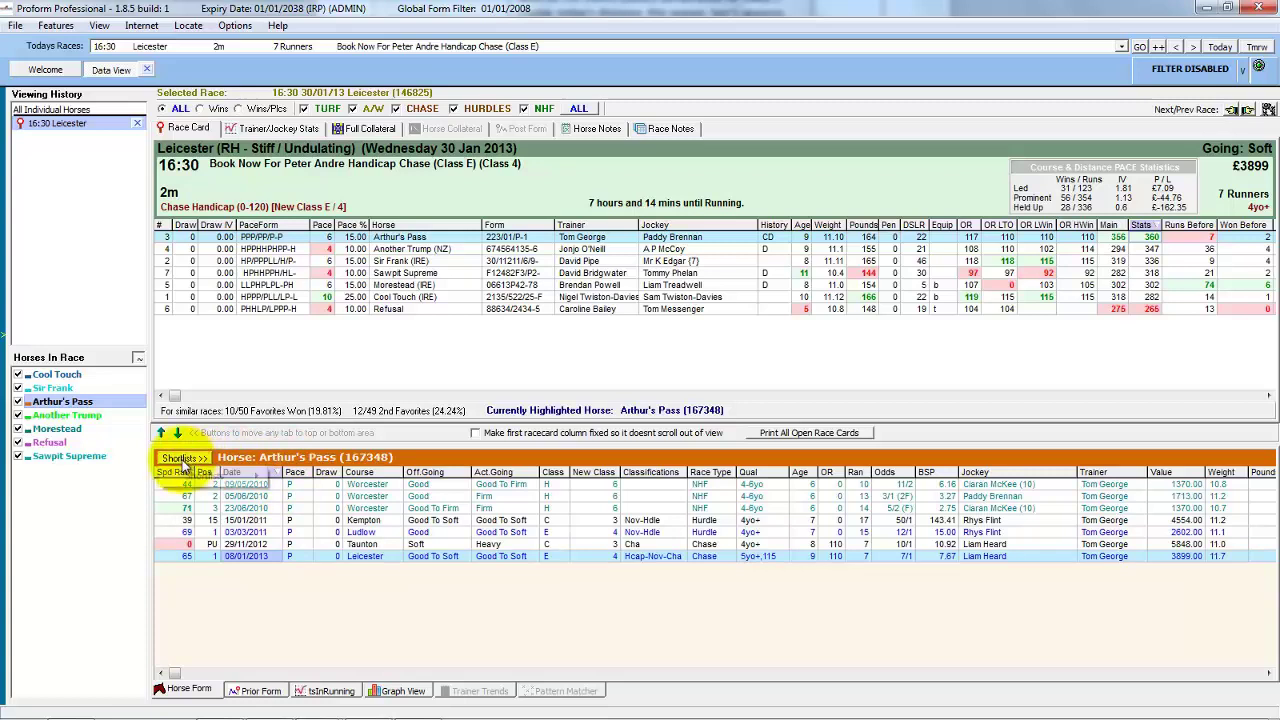
mouse_move(195, 476)
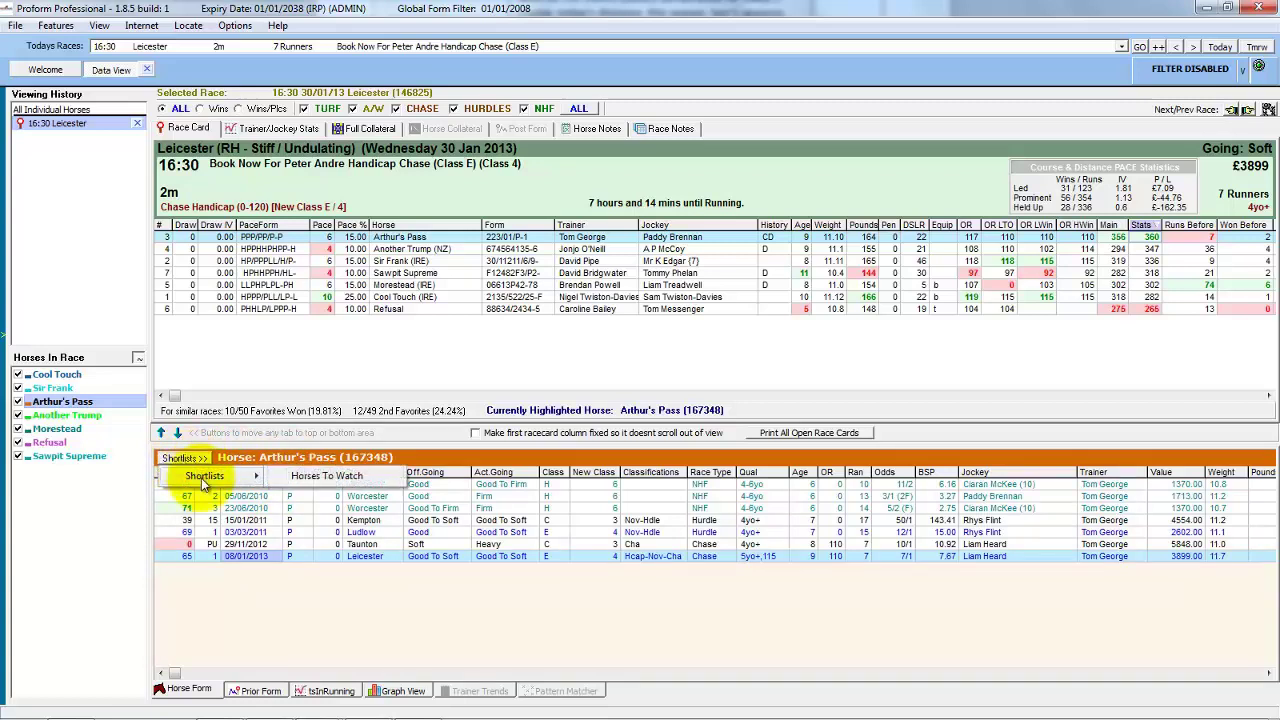
left_click(325, 479)
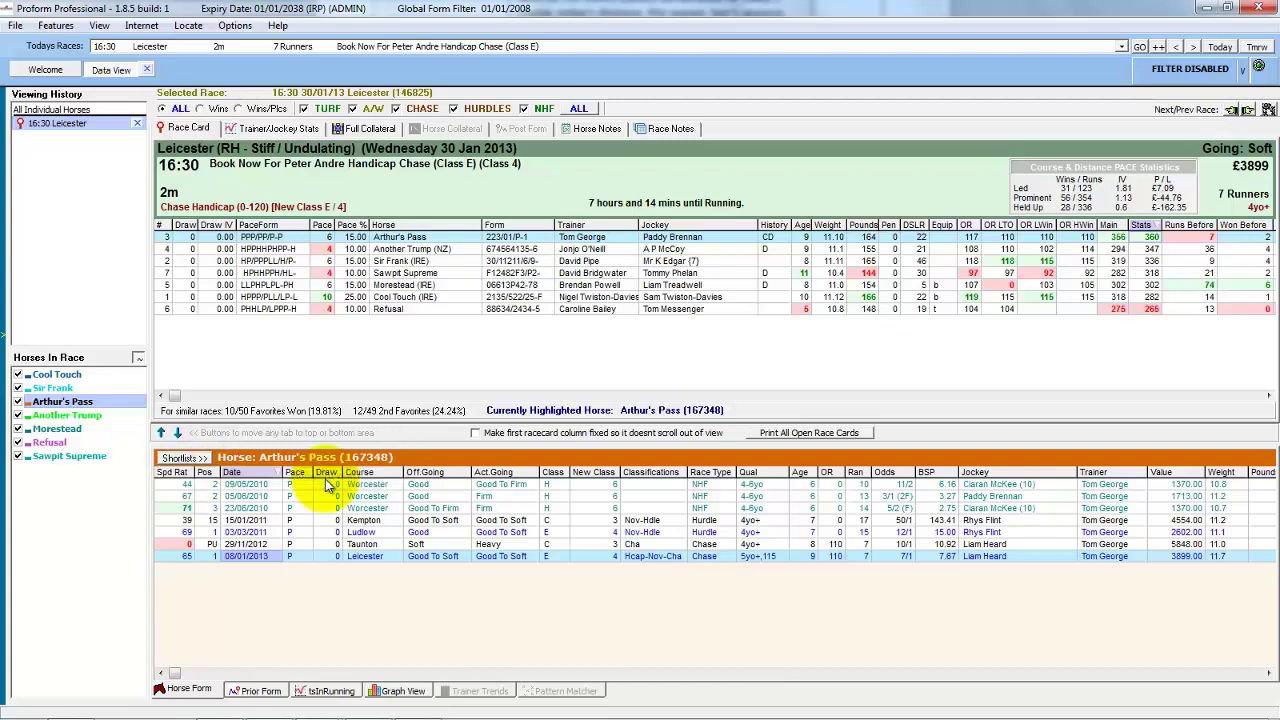
left_click(60, 74)
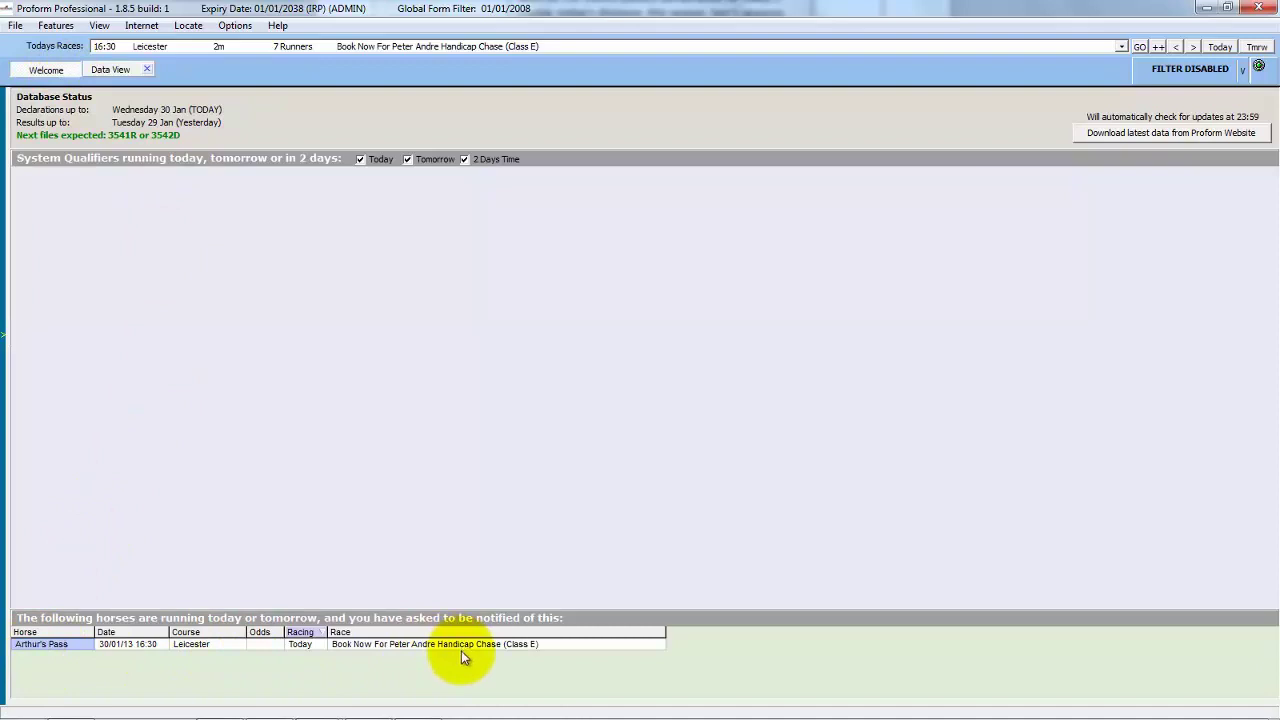
Step: Remove Arthur's Pass from the Horse Watcher and check the Welcome page again
left_click(55, 25)
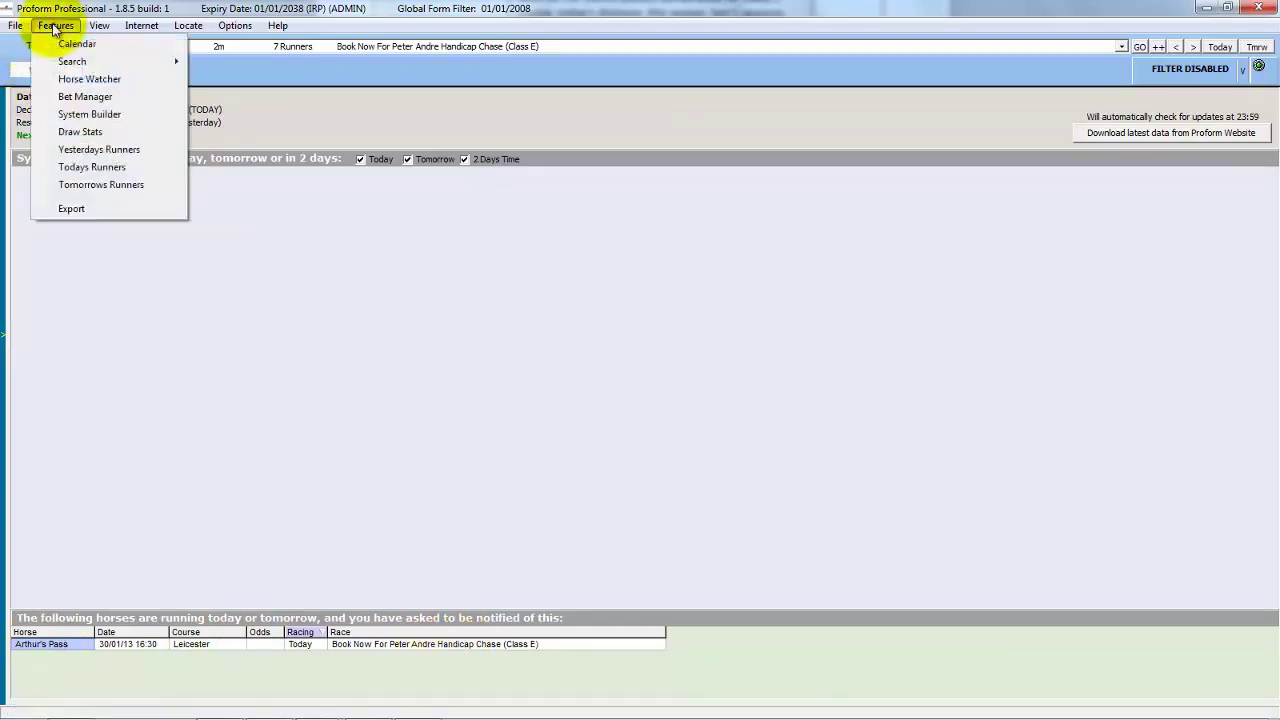
left_click(110, 79)
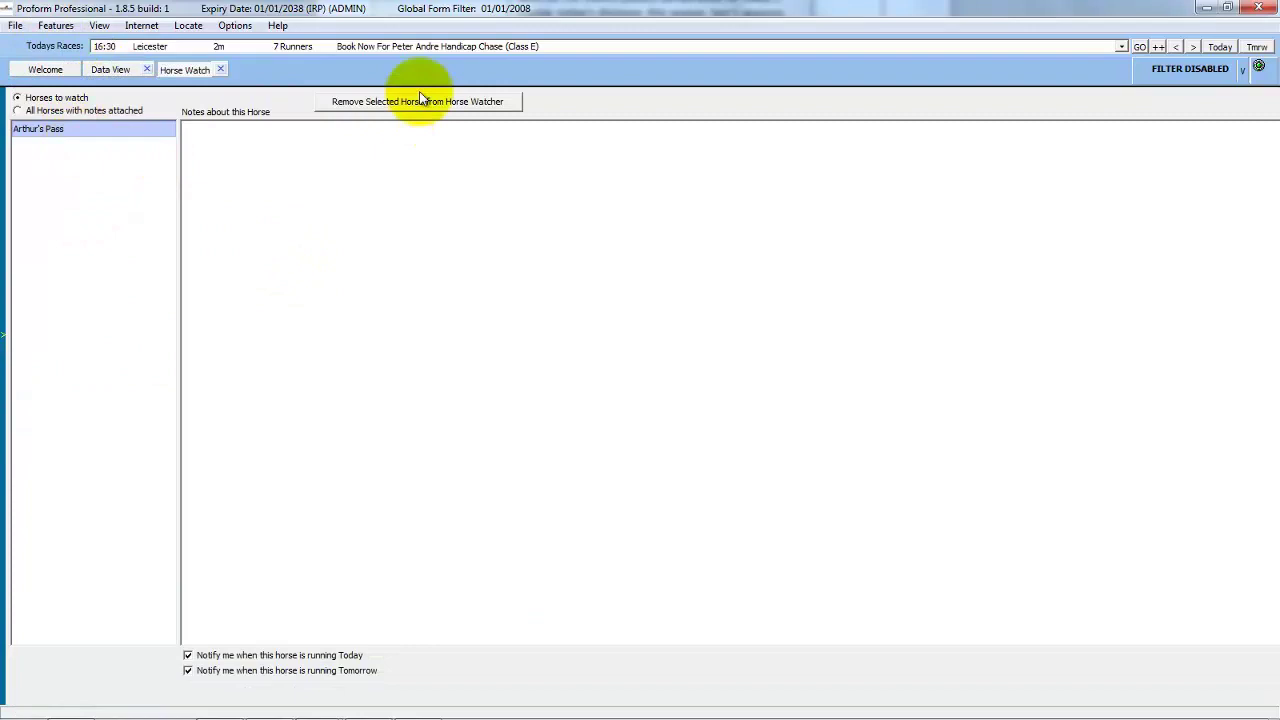
left_click(375, 102)
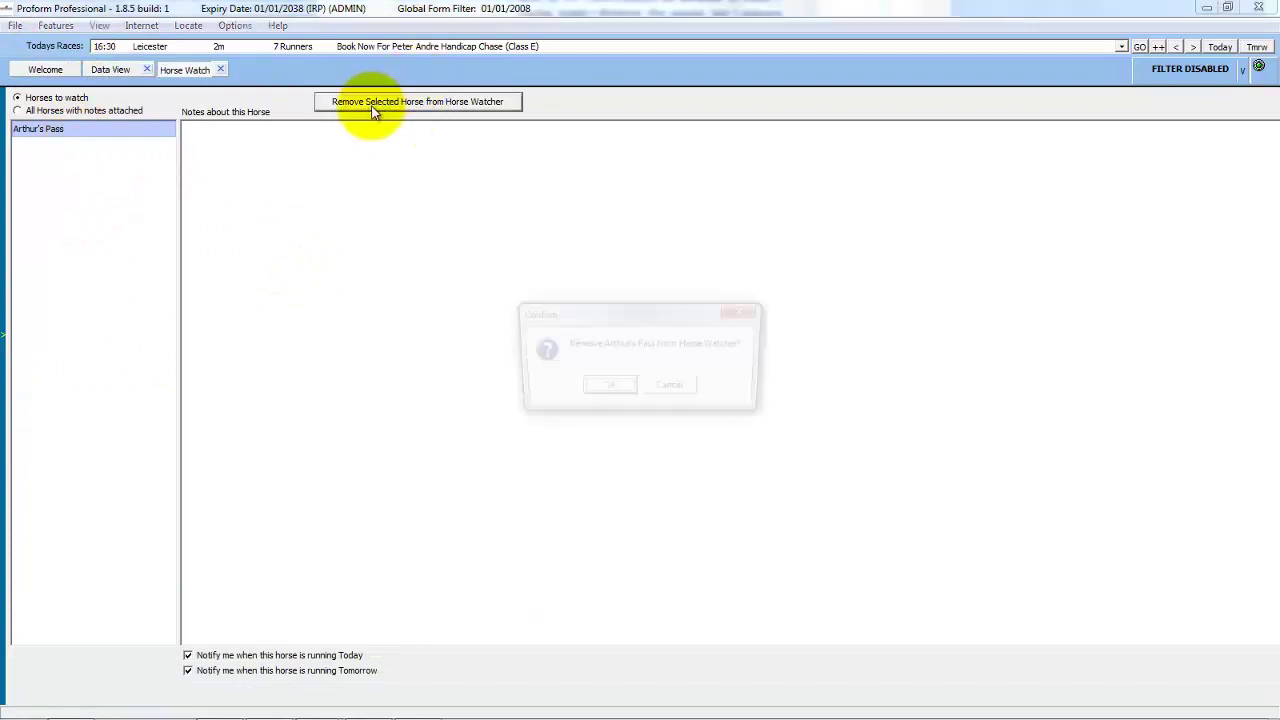
left_click(607, 390)
left_click(45, 68)
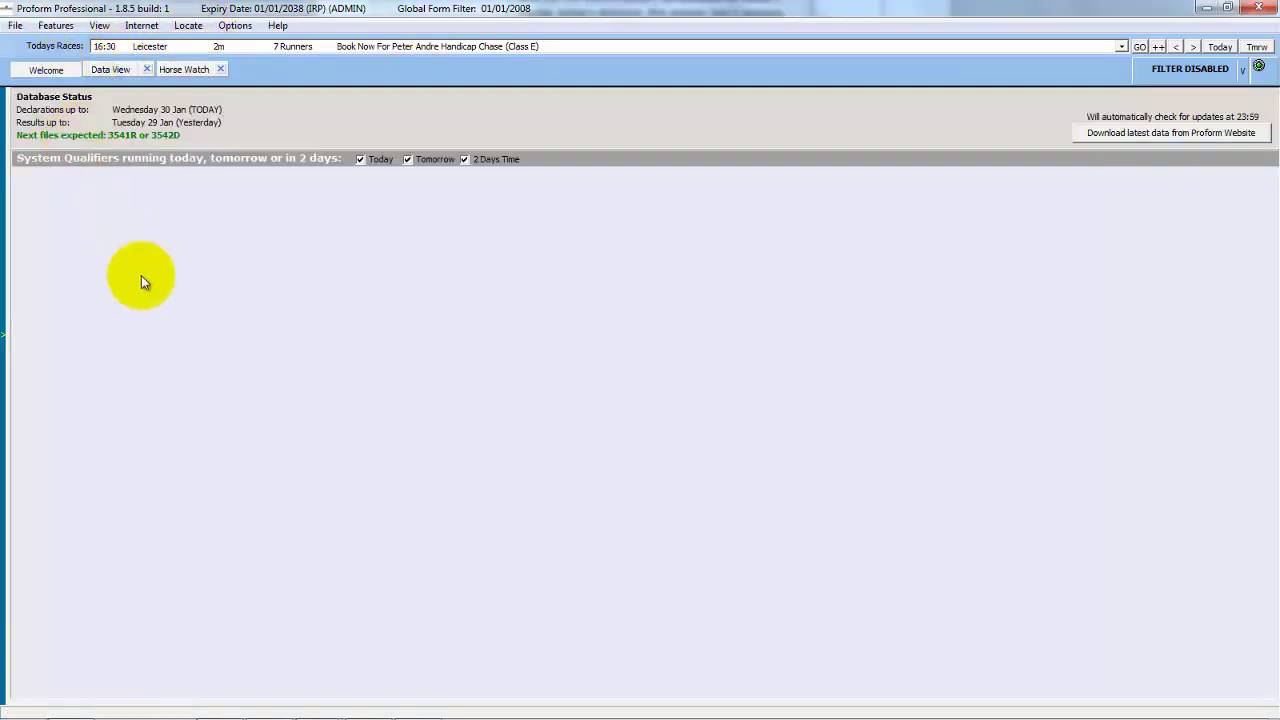
Step: Display the Leicester race's Prior Form in a taller lower area and sort it by Date, newest first
left_click(116, 70)
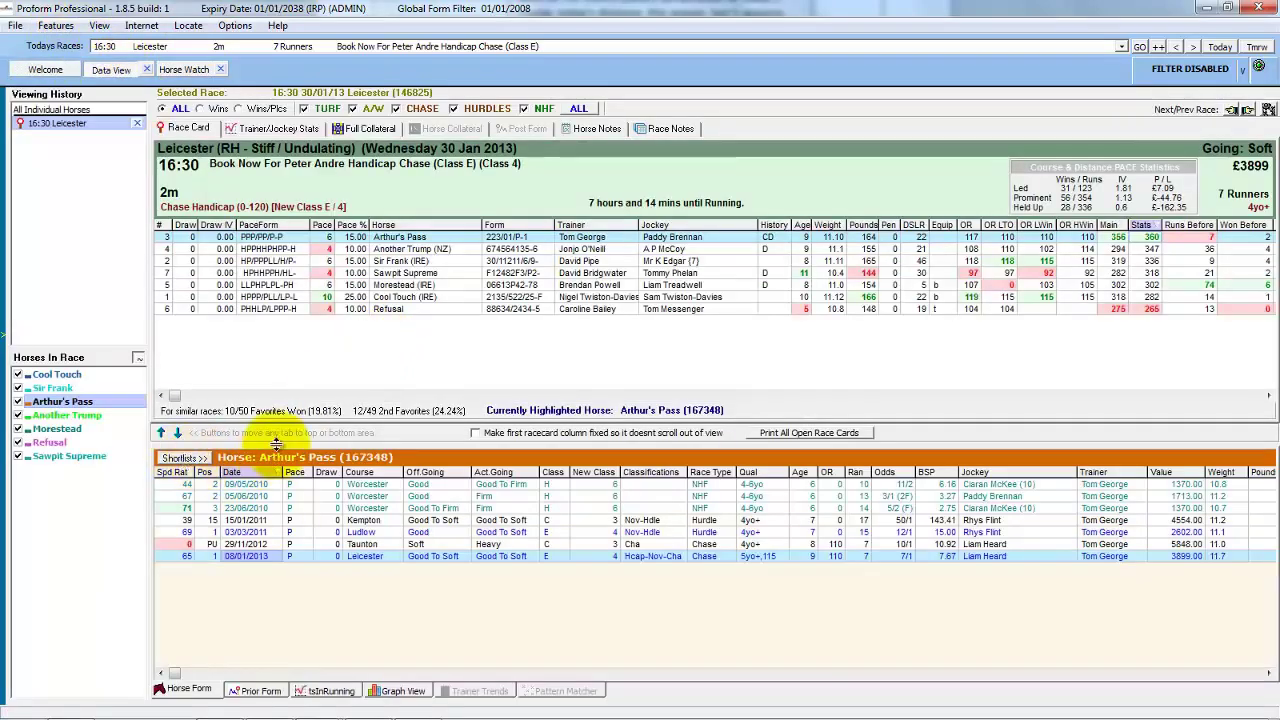
left_click(256, 696)
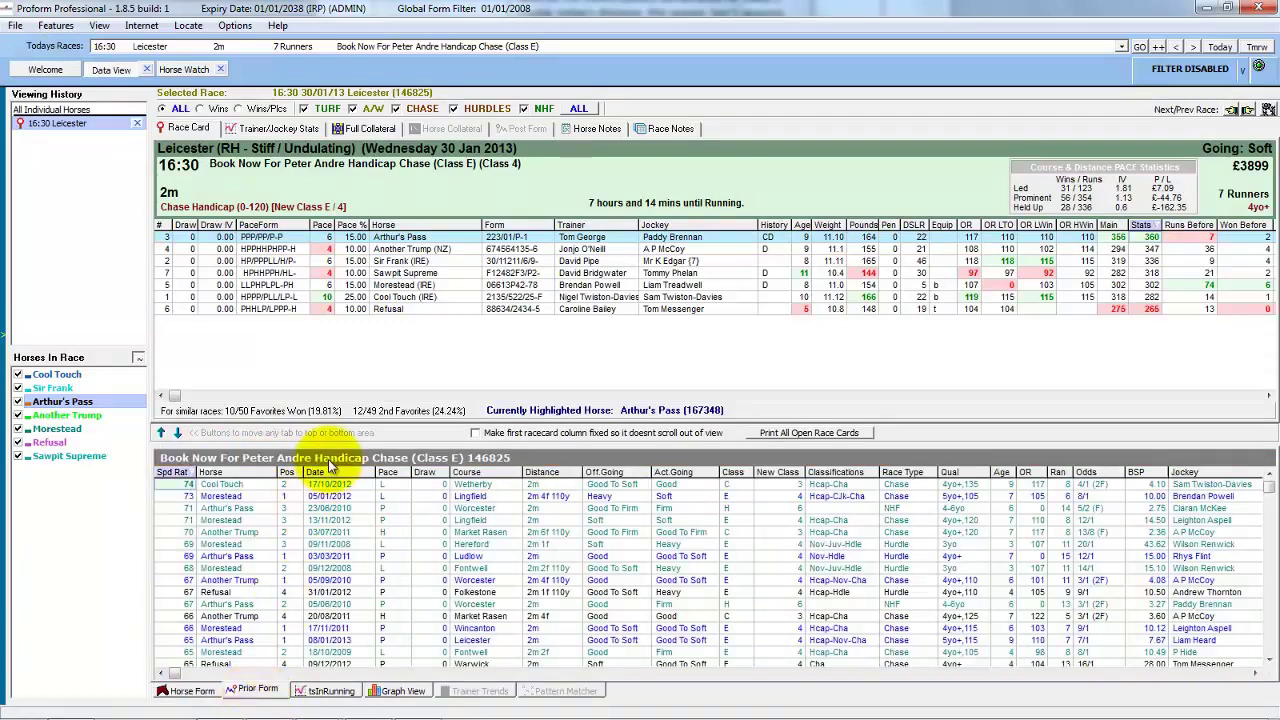
left_click_drag(328, 444, 328, 403)
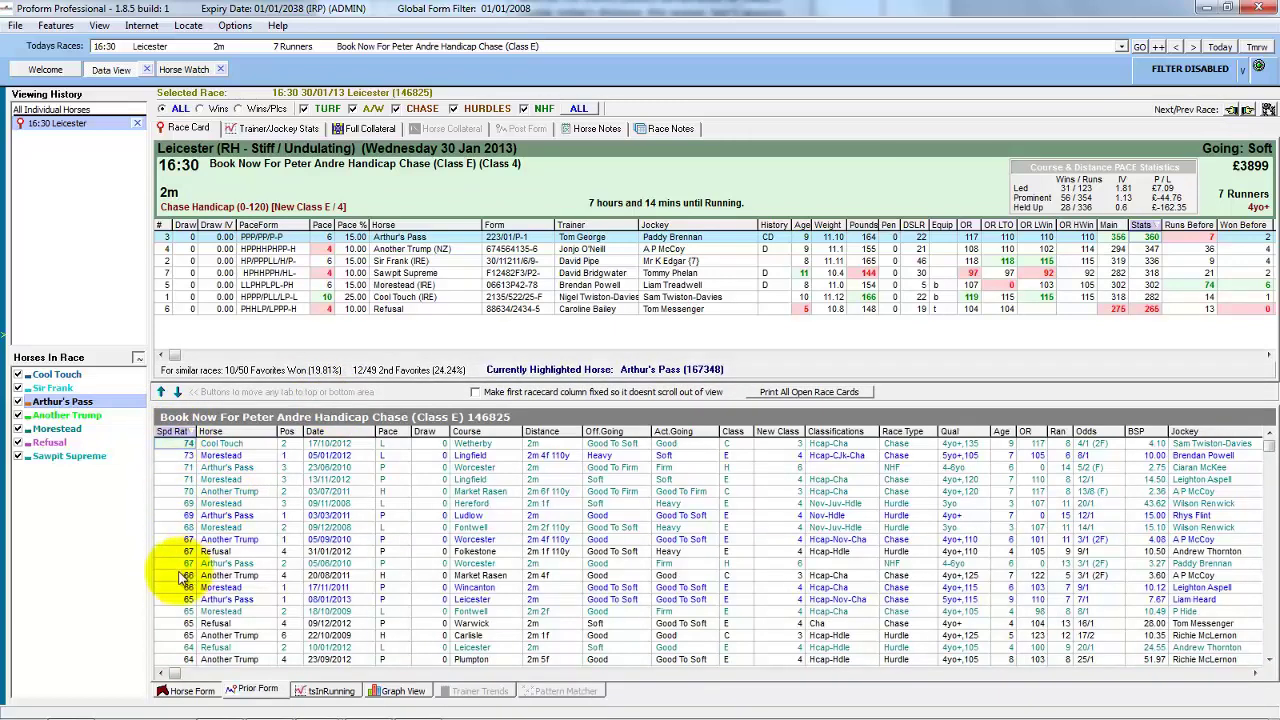
left_click(358, 435)
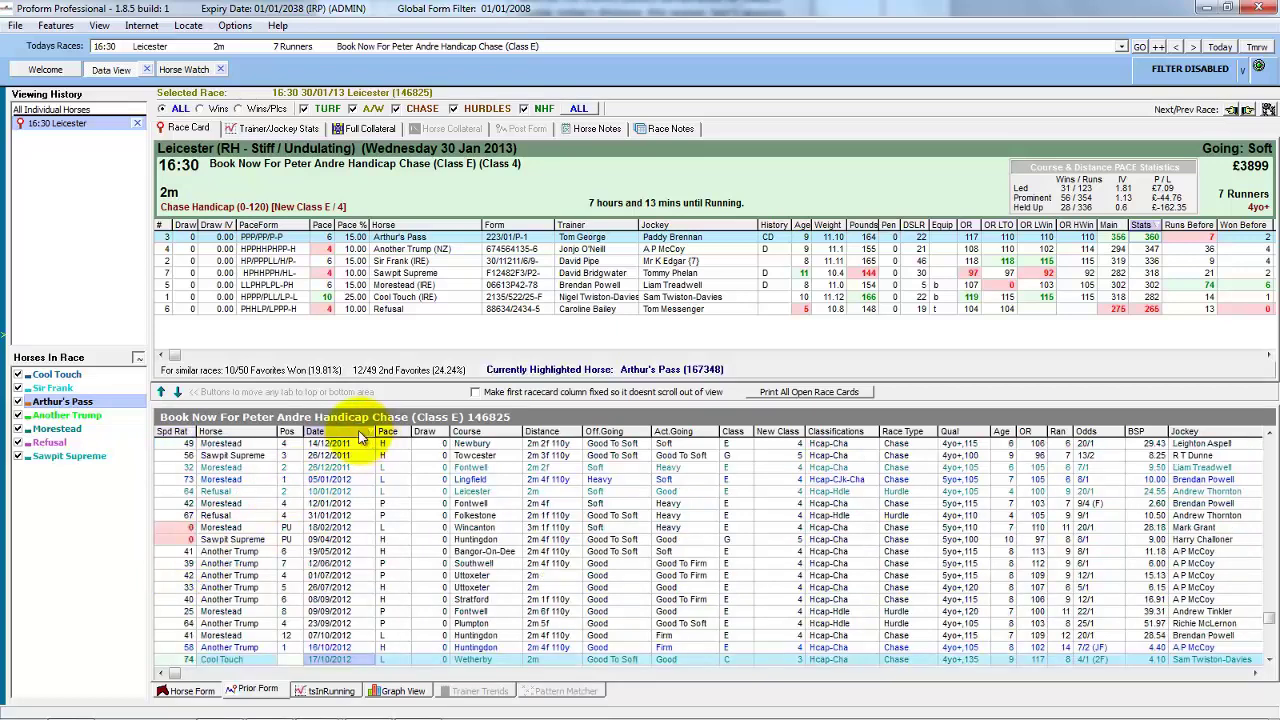
left_click(358, 432)
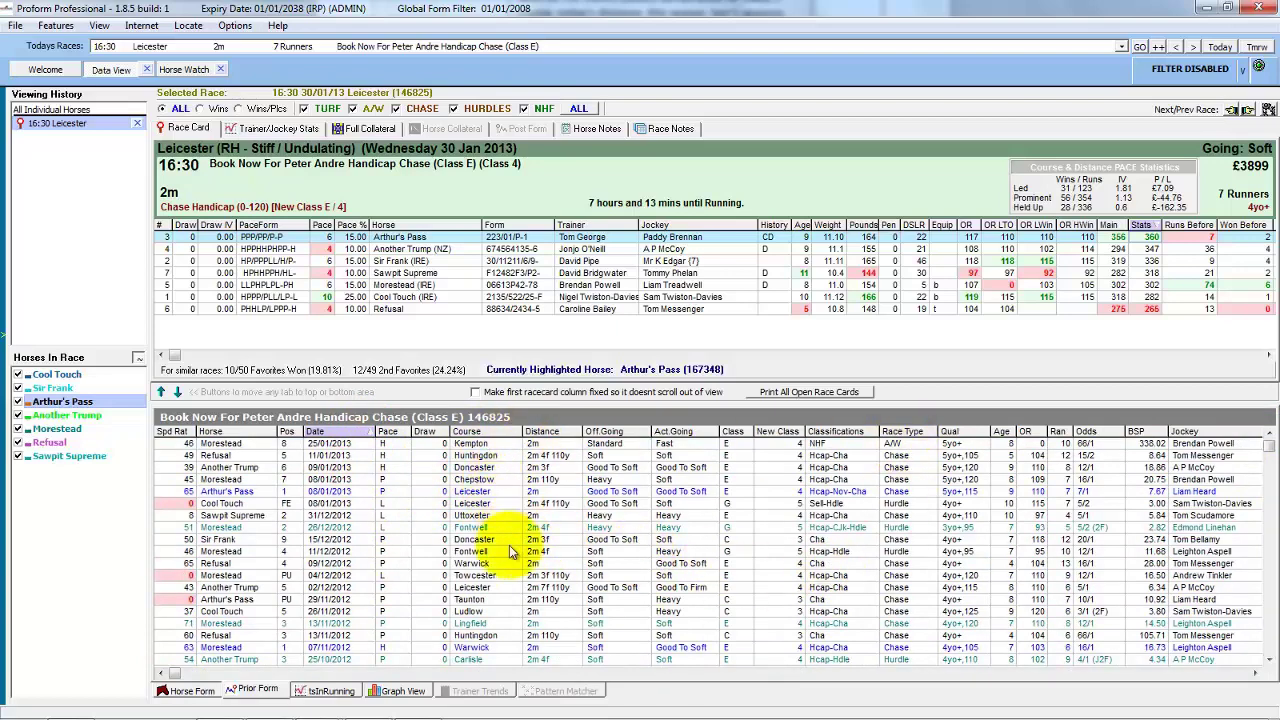
Step: Try hiding the Draw, Off.Going, Class and Classifications columns of the Prior Form table and cancel the column selection
left_click(617, 673)
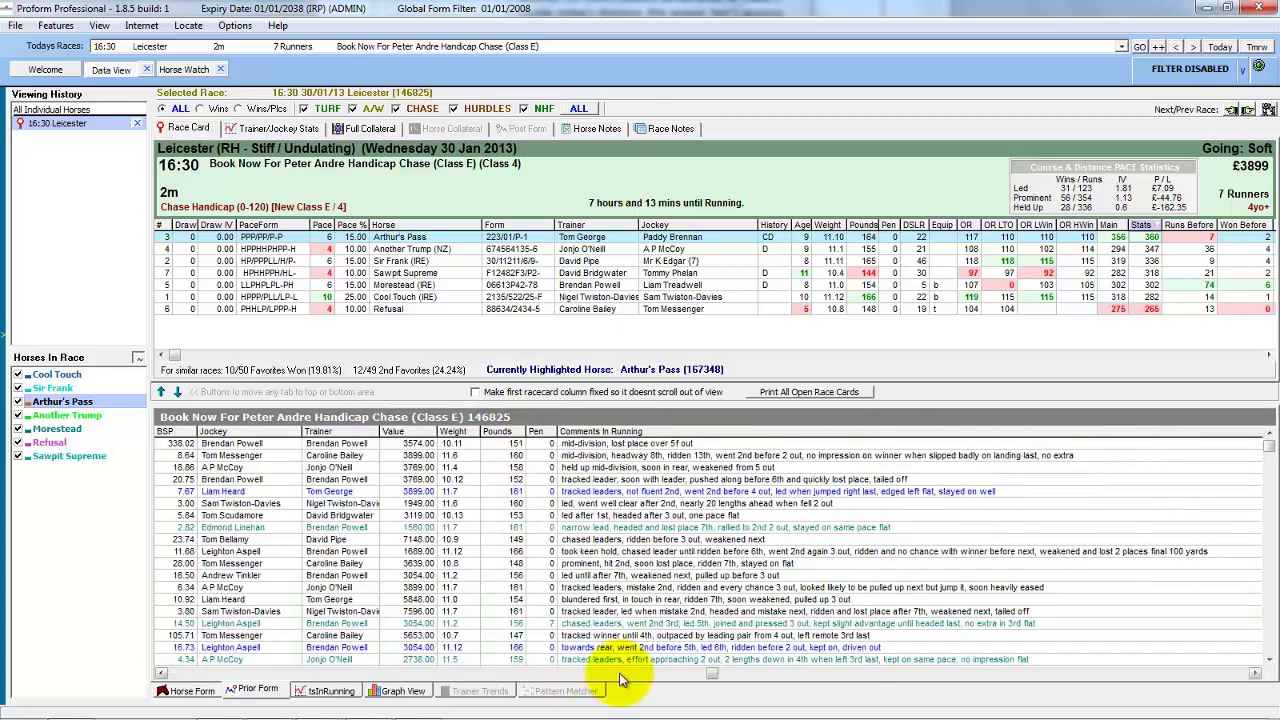
right_click(606, 436)
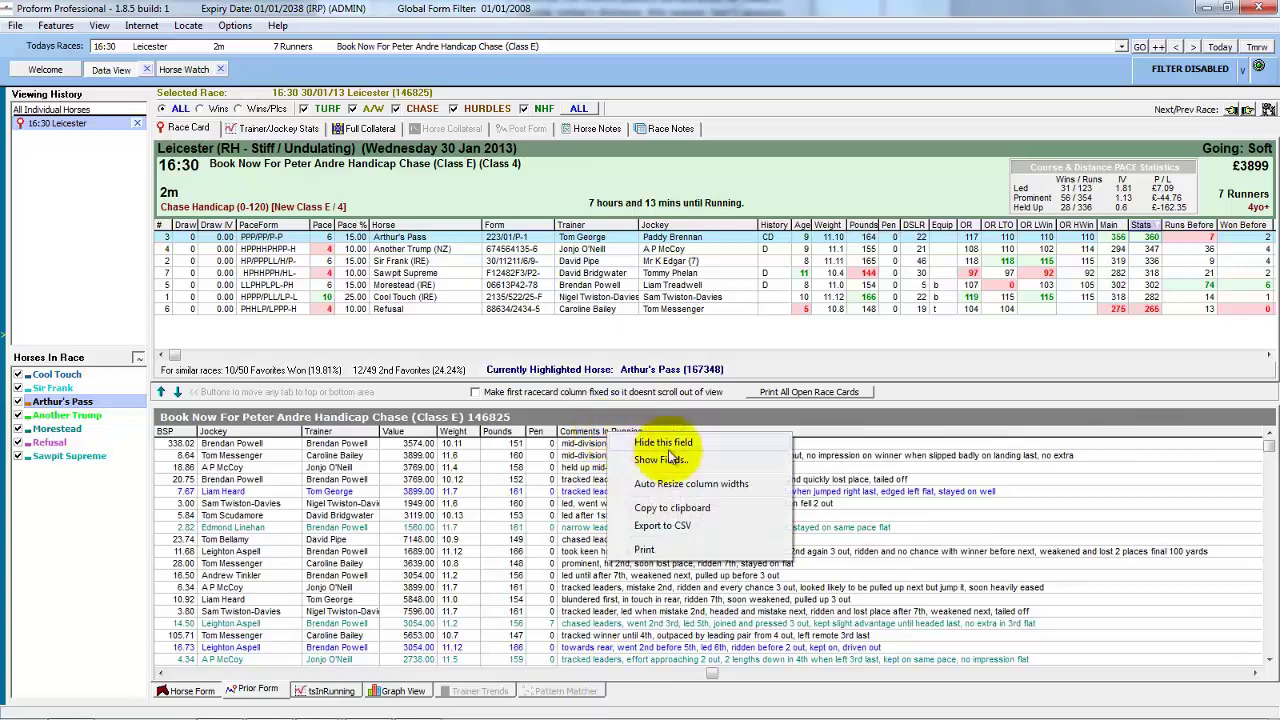
left_click(645, 459)
left_click_drag(763, 308, 765, 268)
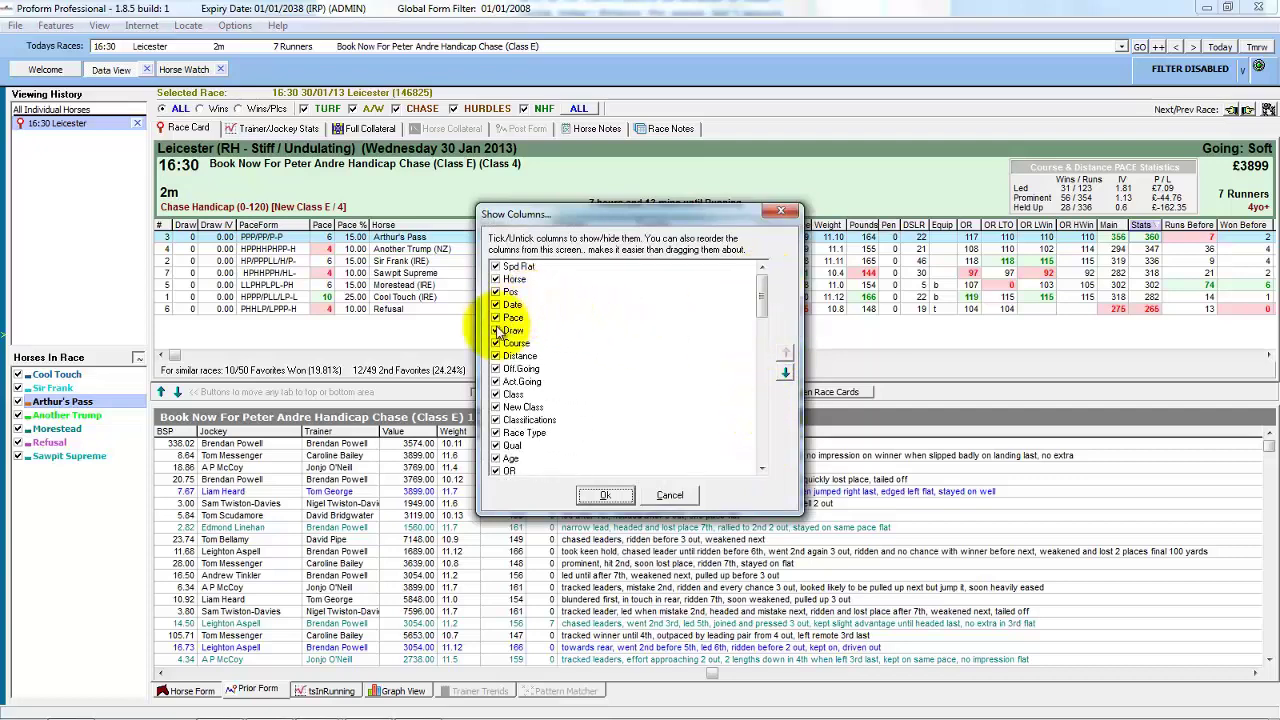
left_click(496, 330)
left_click(496, 368)
left_click(496, 394)
left_click(496, 419)
left_click(515, 432)
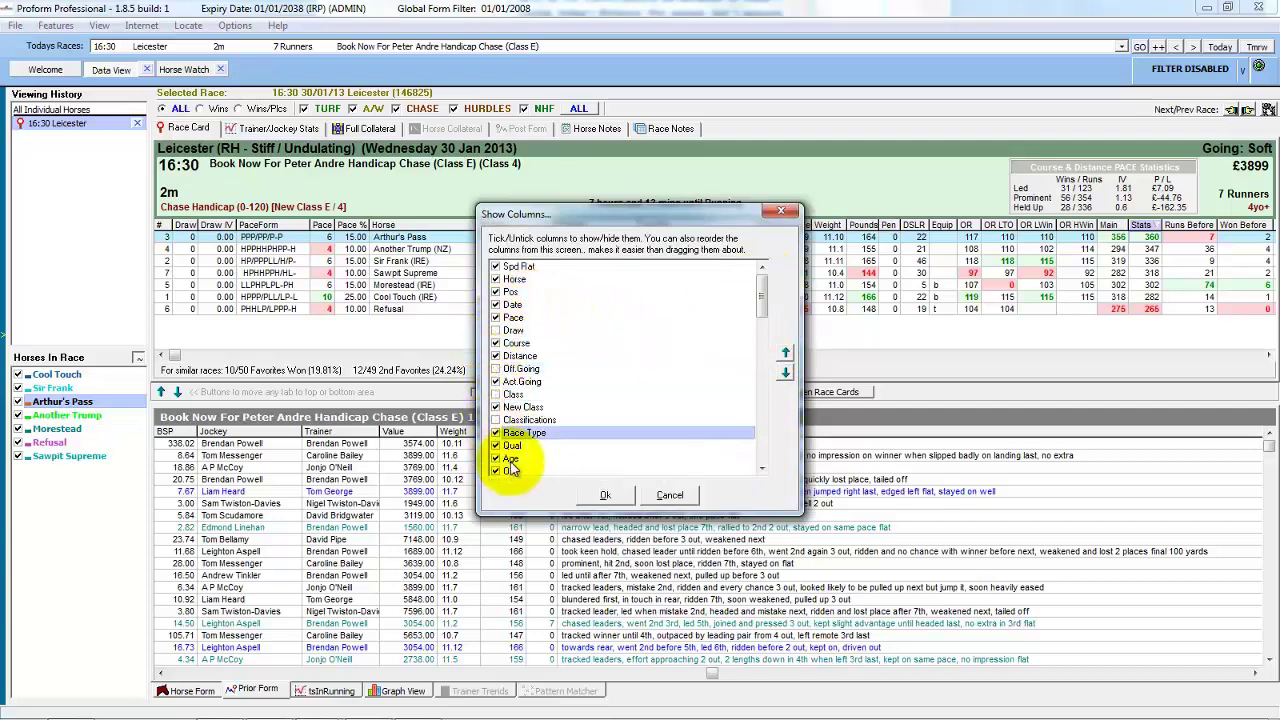
left_click(672, 497)
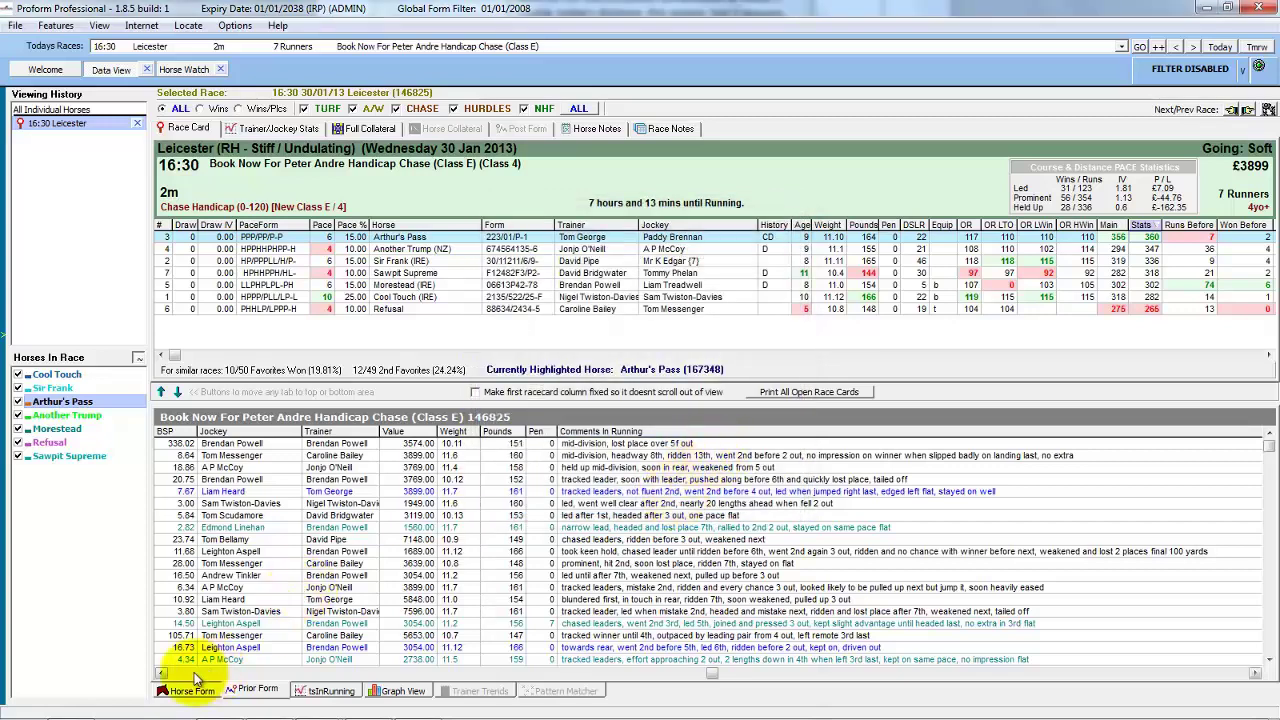
Step: View the Prior Form table's export options without exporting and sort the table by Spd Rat
right_click(343, 437)
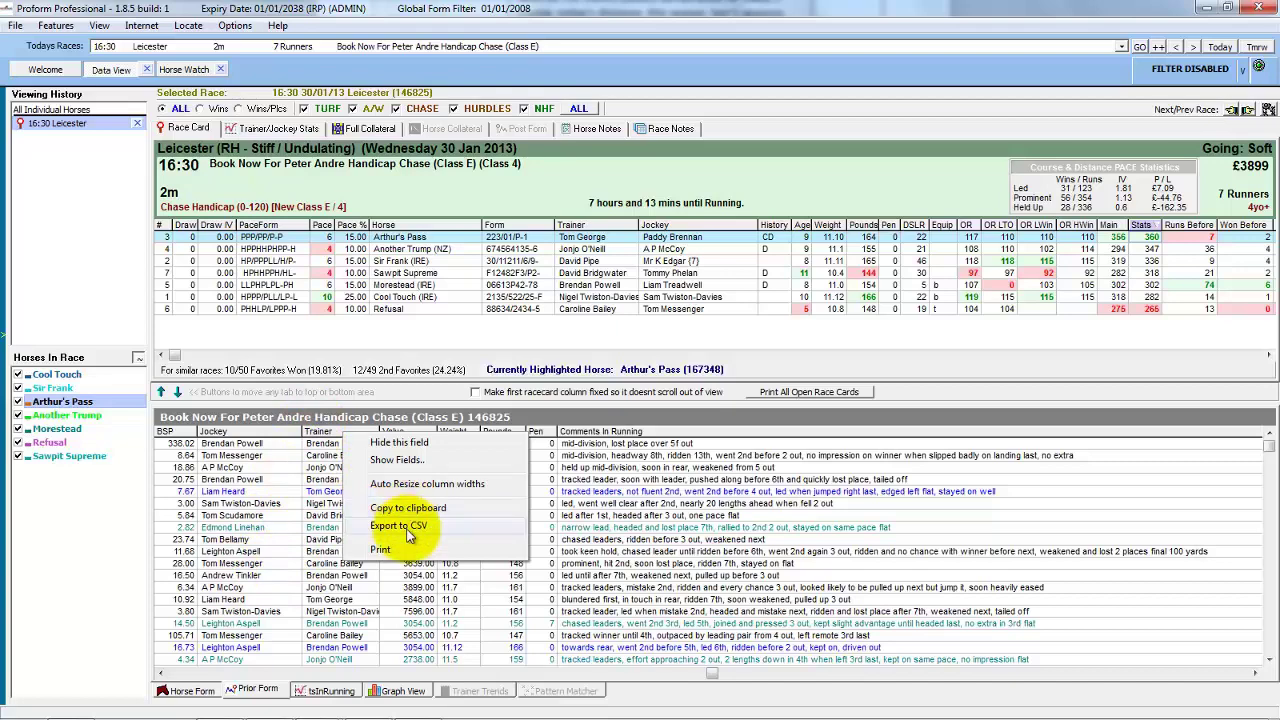
left_click(188, 690)
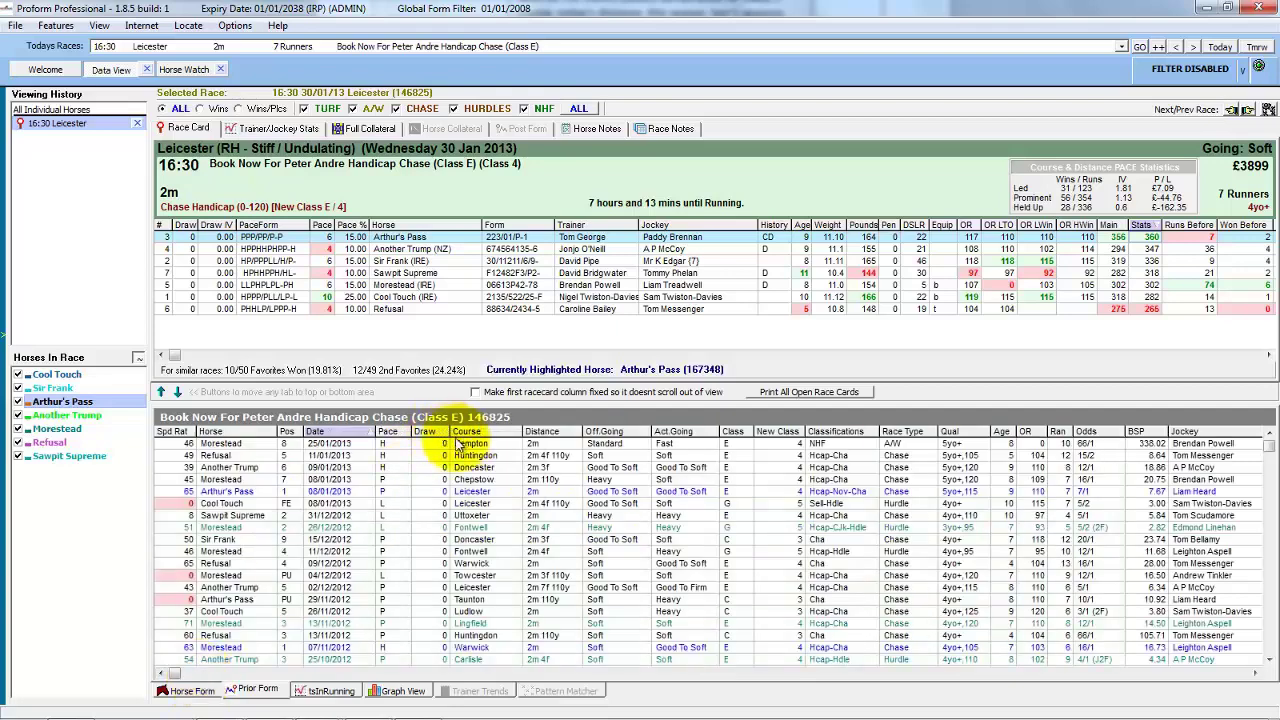
left_click(172, 432)
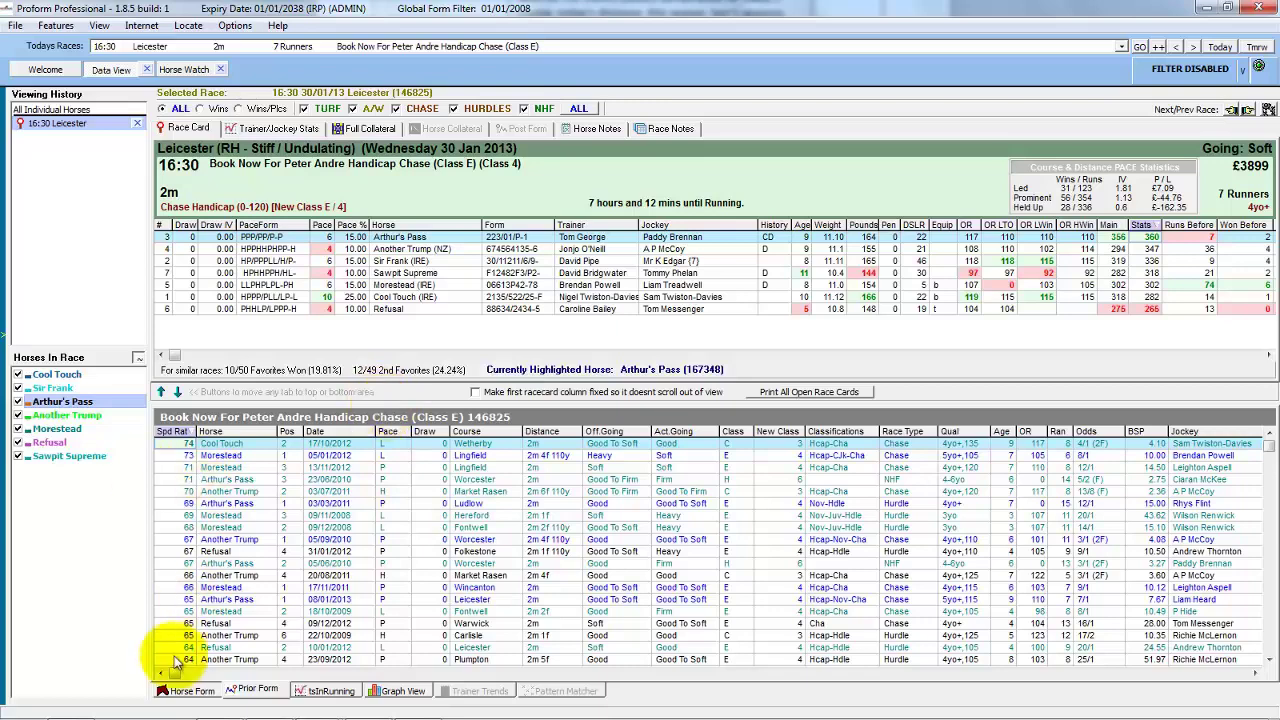
Step: Open the 08/01/2013 Leicester race from Arthur's Pass's horse form and widen the viewing history area
left_click(186, 690)
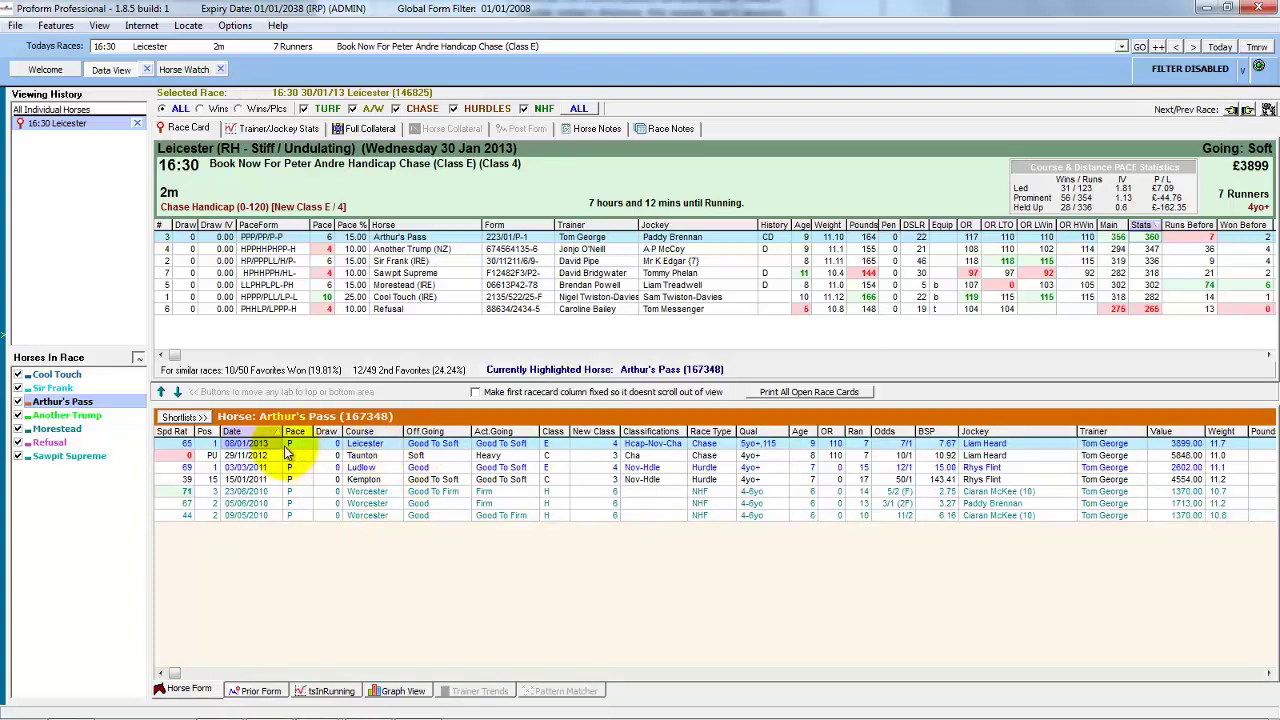
right_click(387, 452)
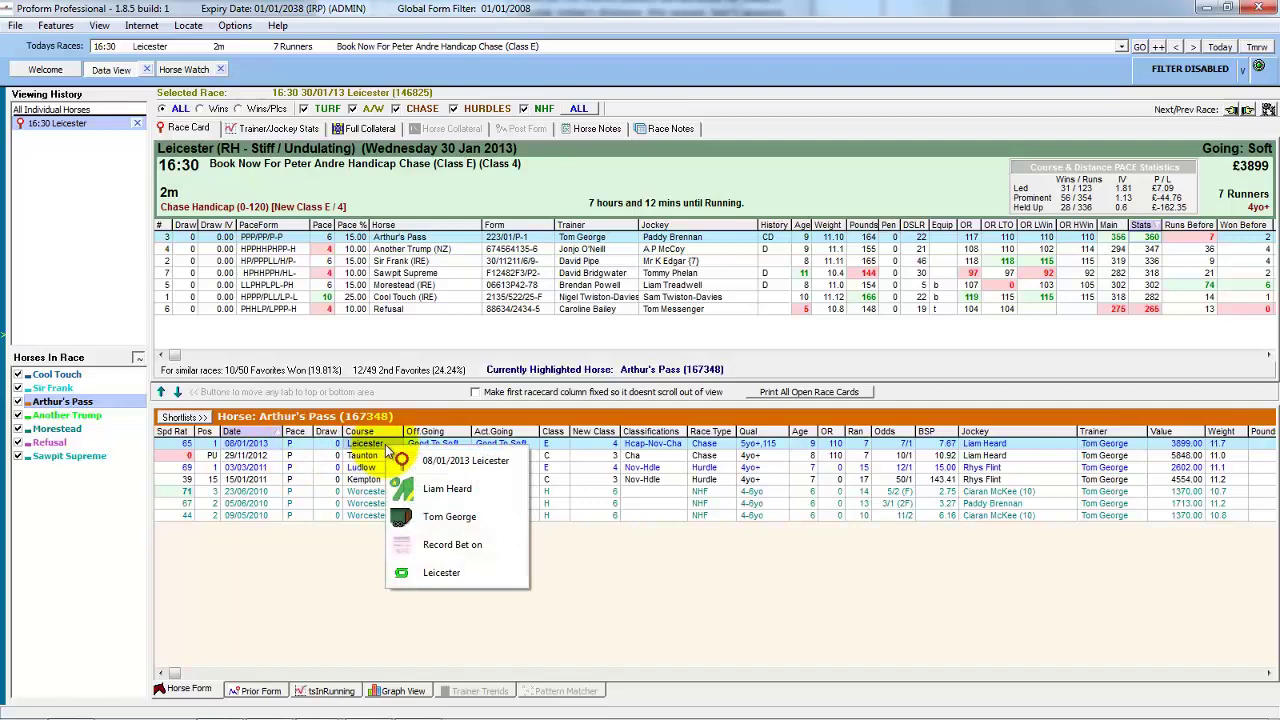
left_click(467, 461)
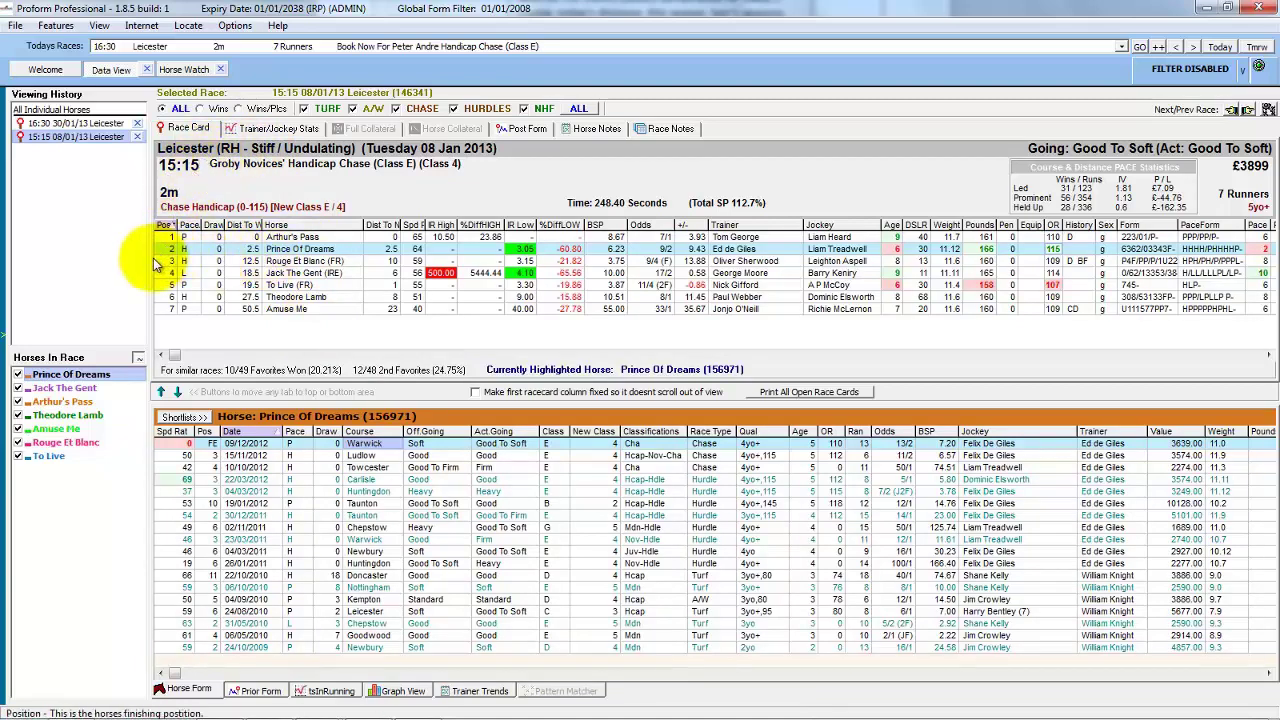
left_click_drag(148, 260, 186, 257)
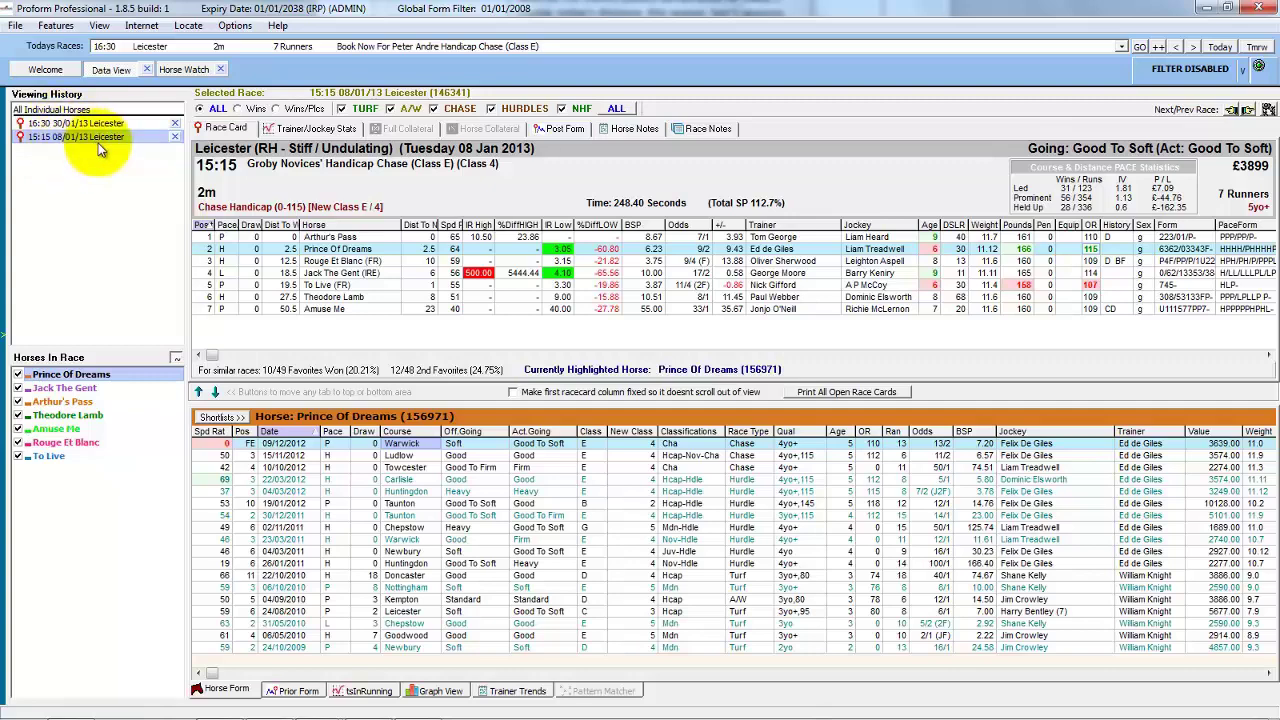
Step: Review the full list of columns available for the 15:15 Leicester race result and close it without changes
right_click(380, 226)
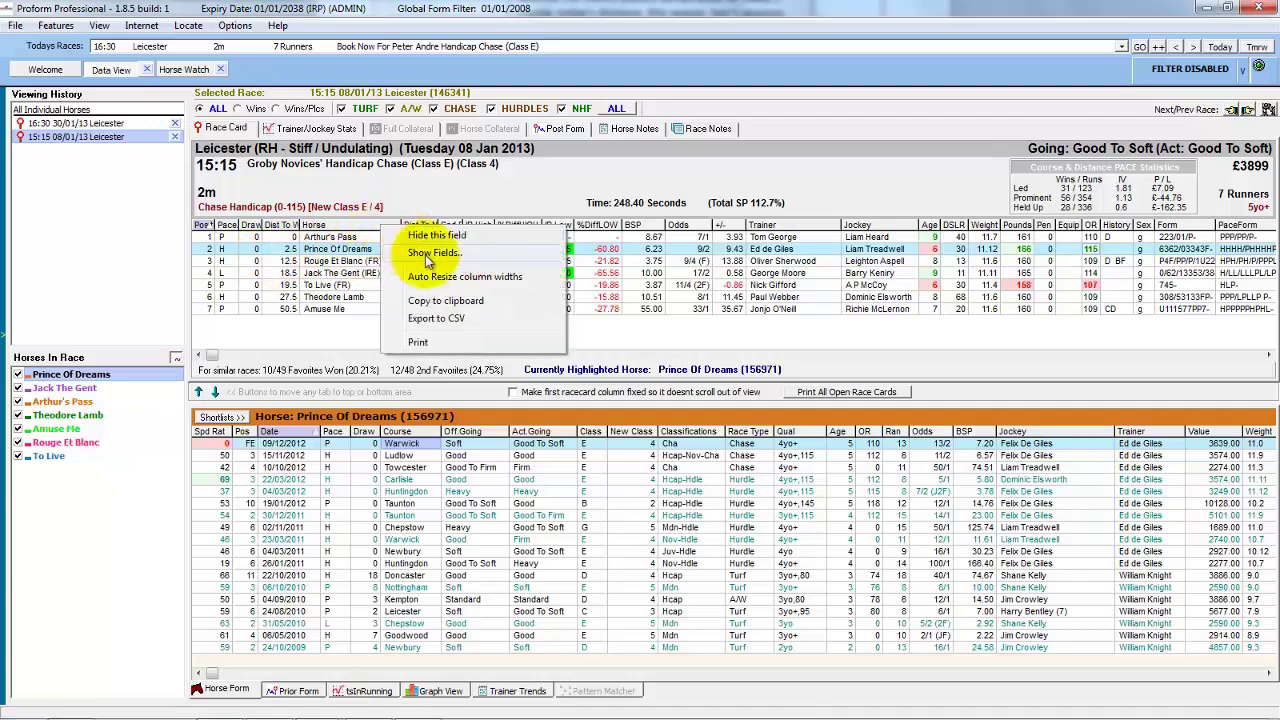
left_click(428, 255)
left_click_drag(757, 325, 769, 461)
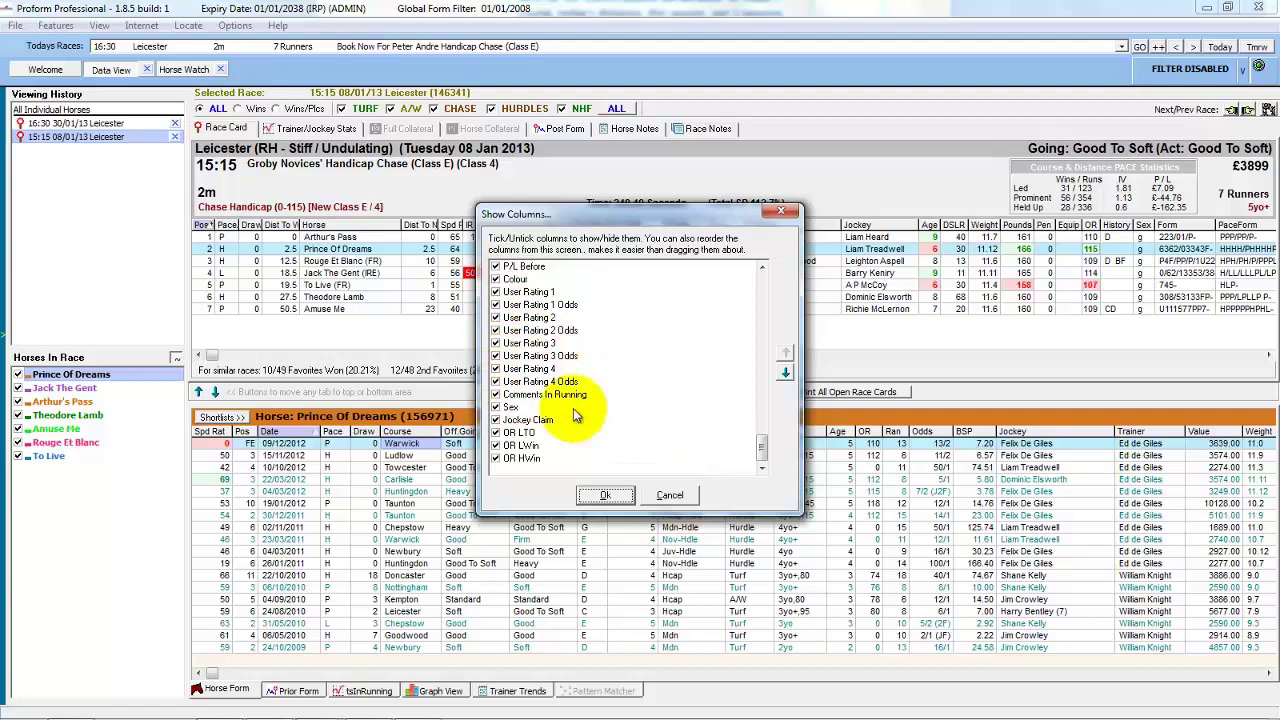
left_click_drag(762, 444, 765, 270)
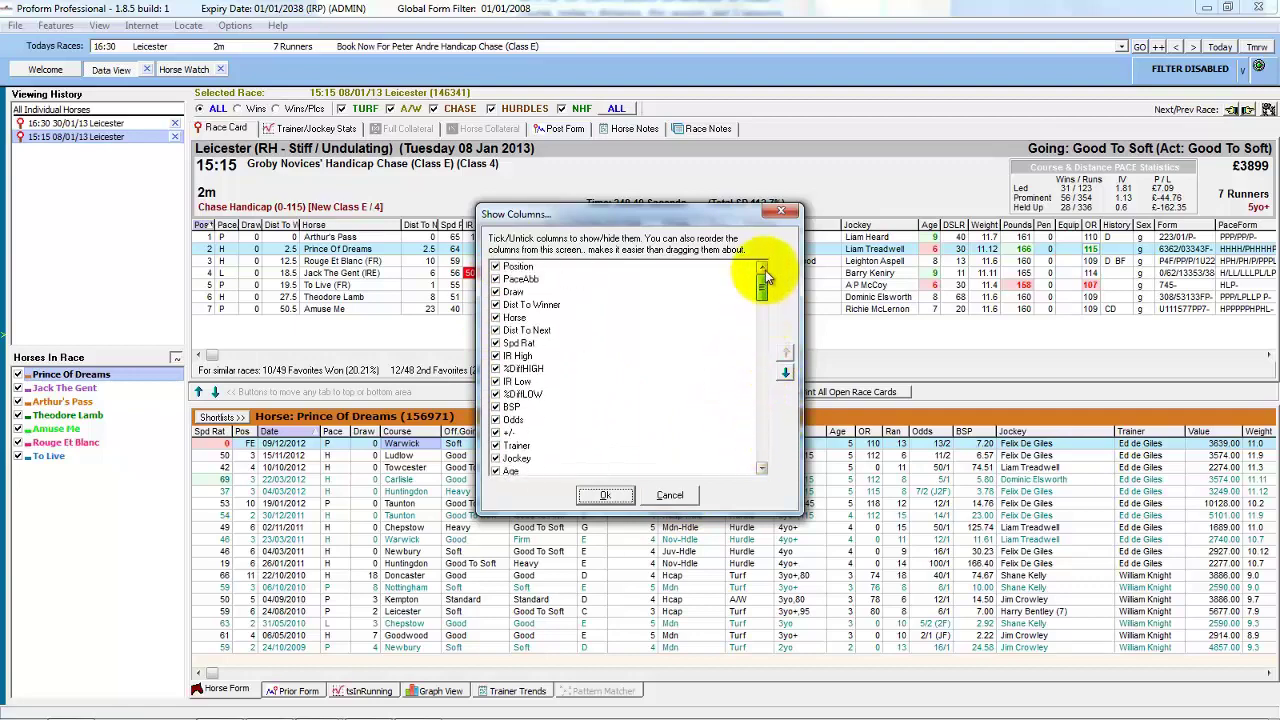
left_click(665, 497)
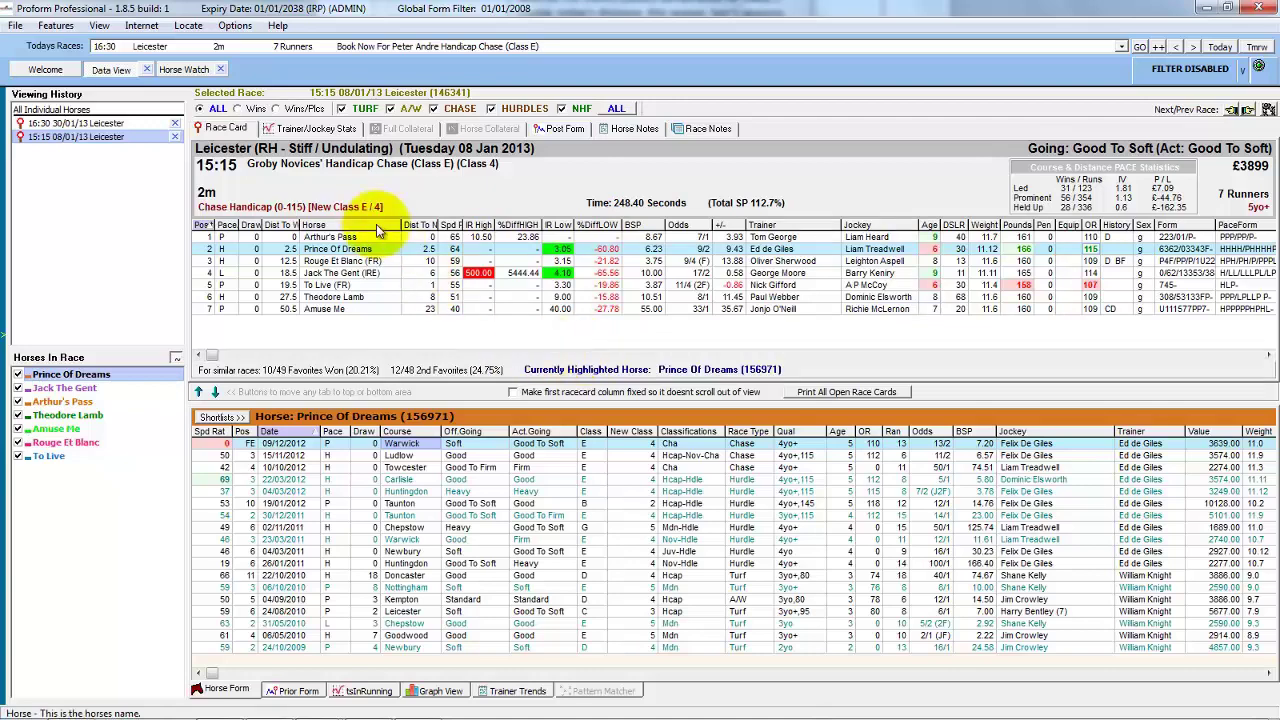
Step: View the 15:15 Leicester race's Prior Form and the Horse Form of Prince Of Dreams and Arthur's Pass
left_click(290, 690)
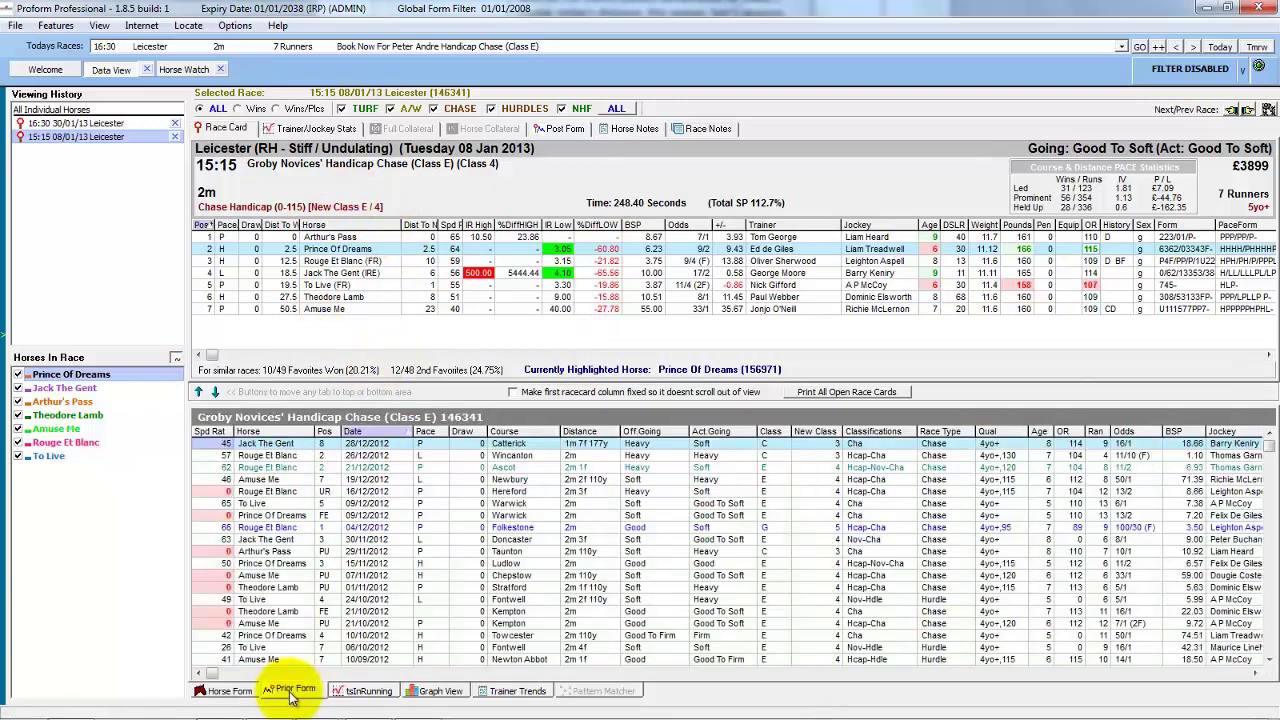
left_click(237, 692)
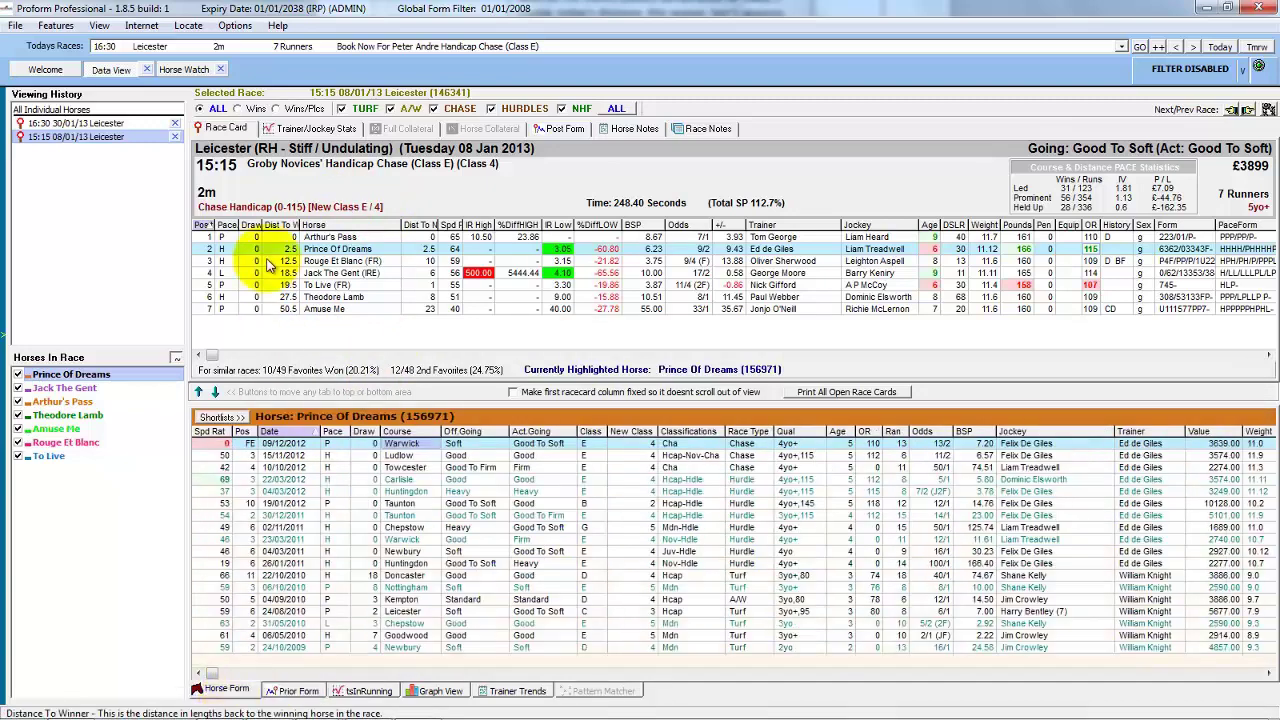
left_click(330, 237)
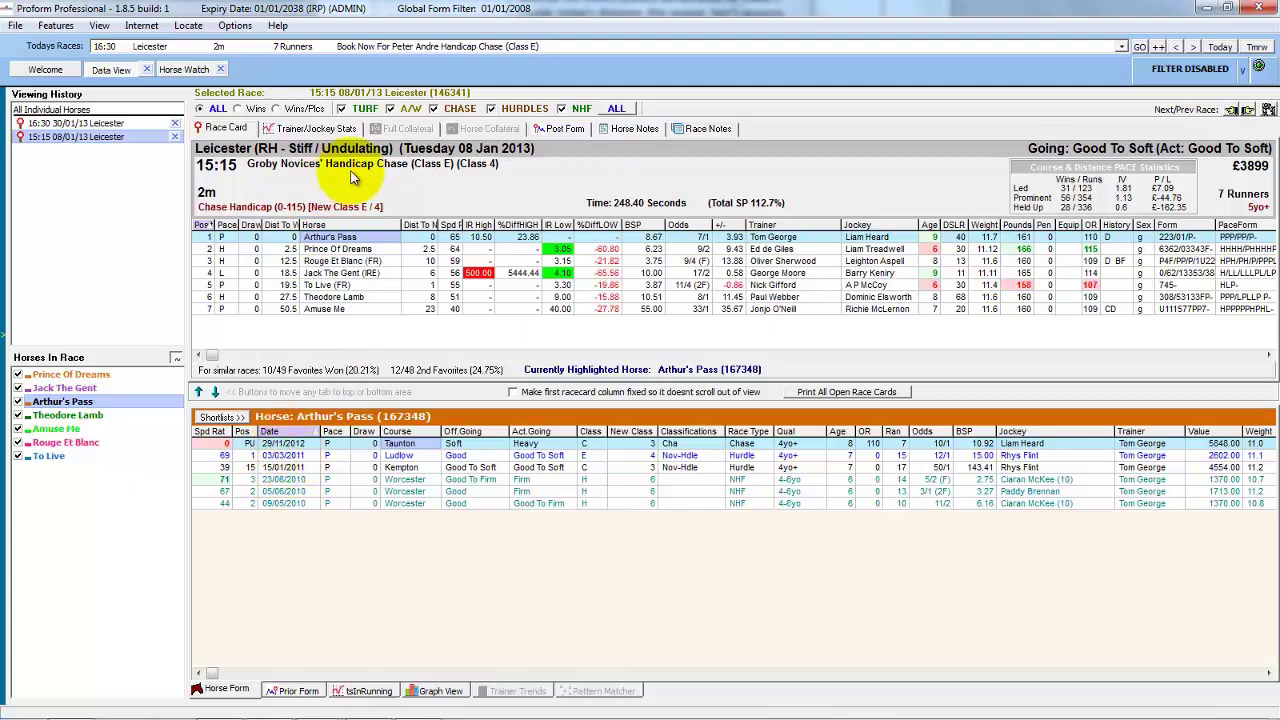
left_click(296, 690)
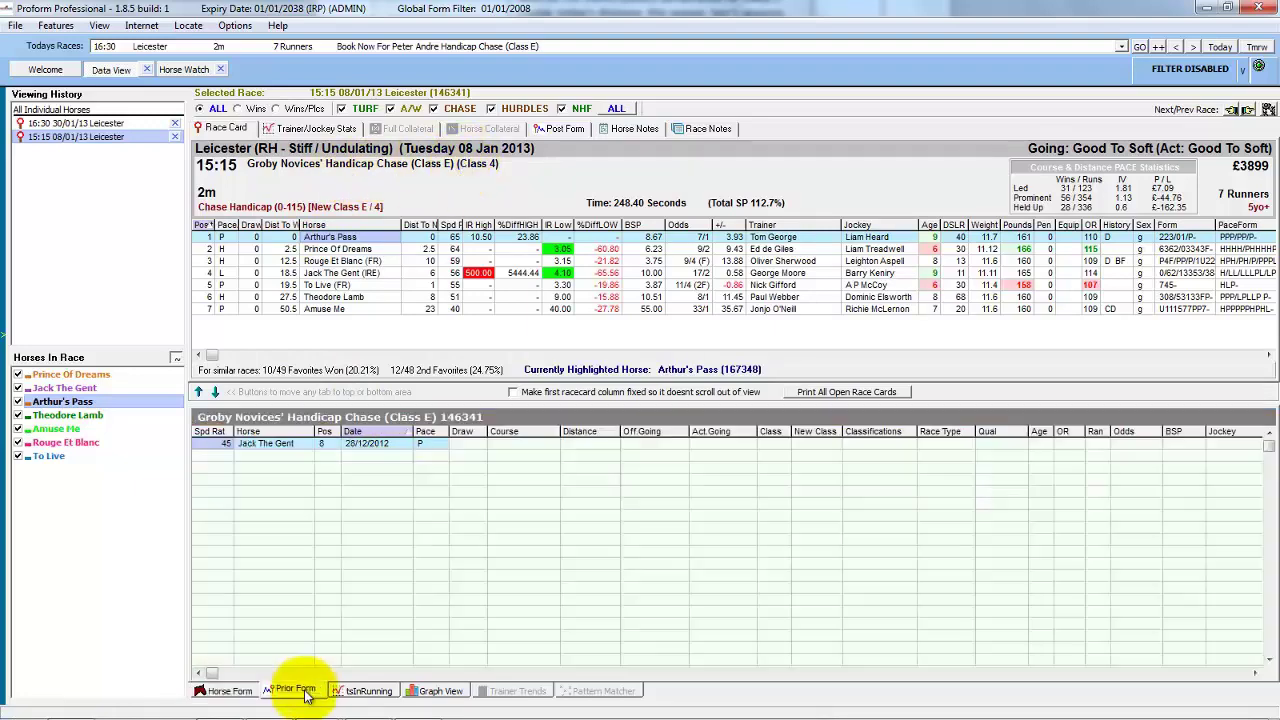
left_click(230, 690)
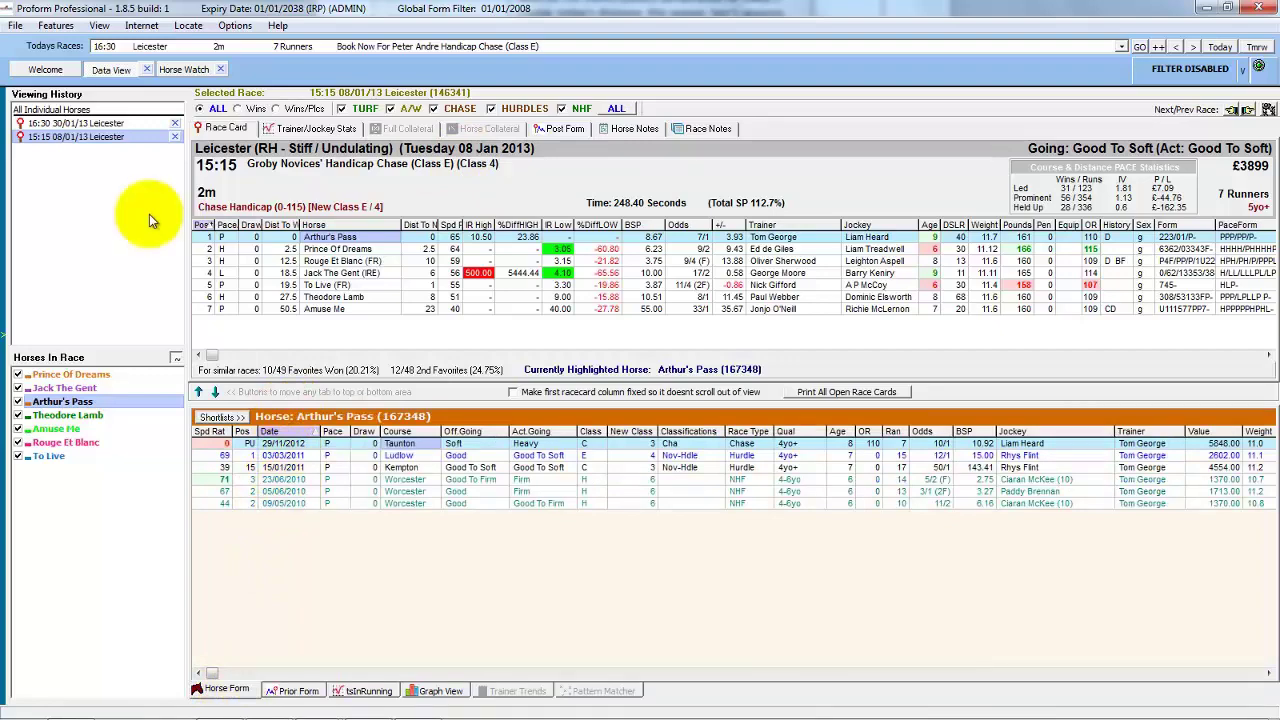
Step: Compare Arthur's Pass's horse form between the 16:30 and 15:15 Leicester races and view the 15:15 race's Post Form
left_click(100, 122)
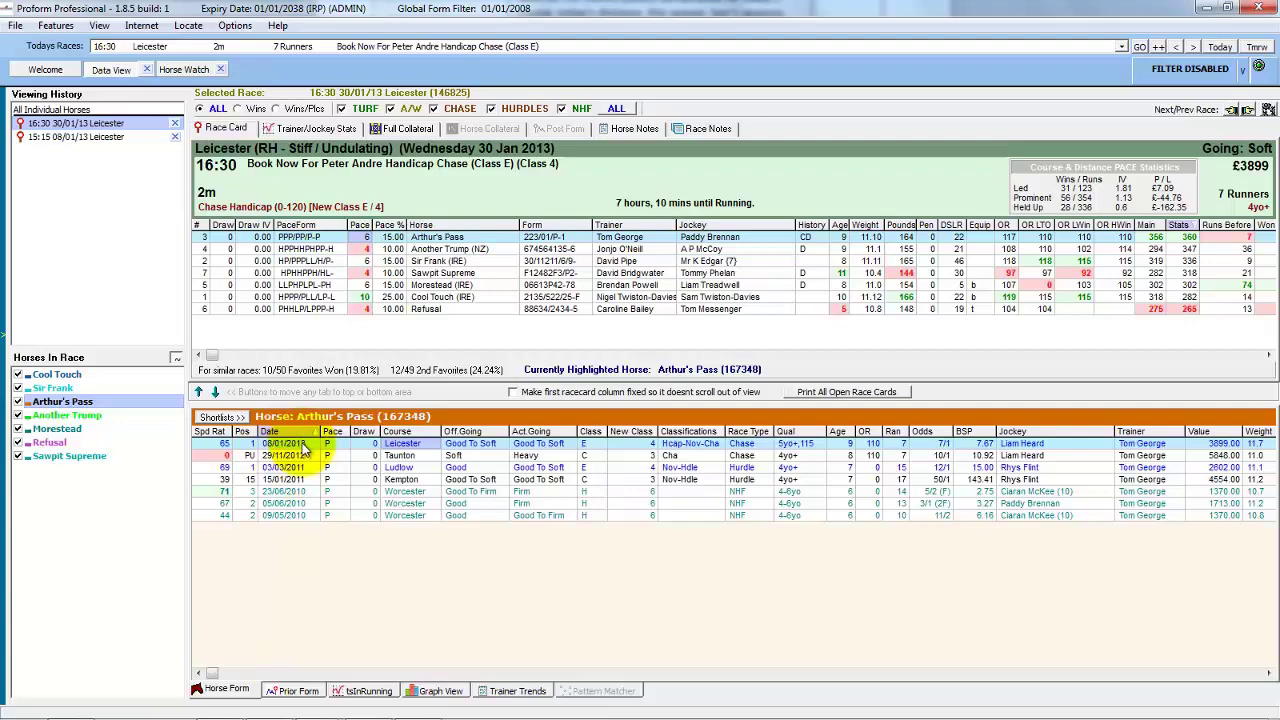
left_click(105, 138)
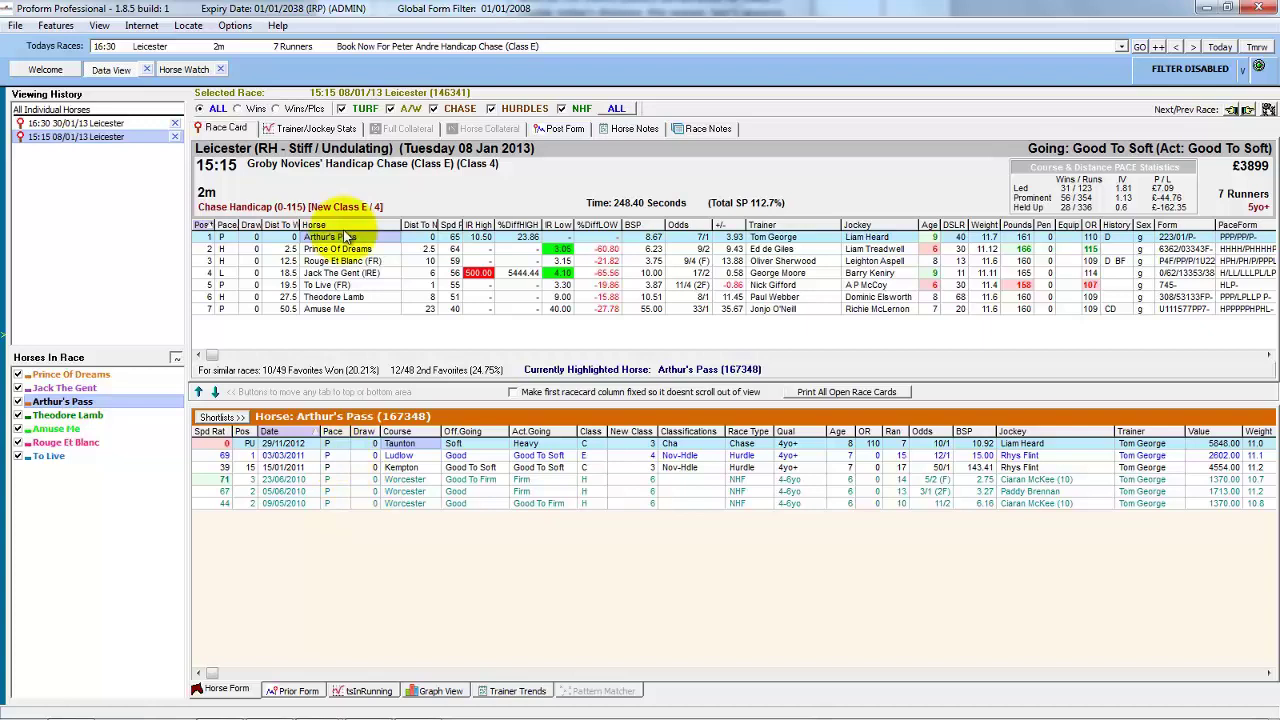
left_click(562, 129)
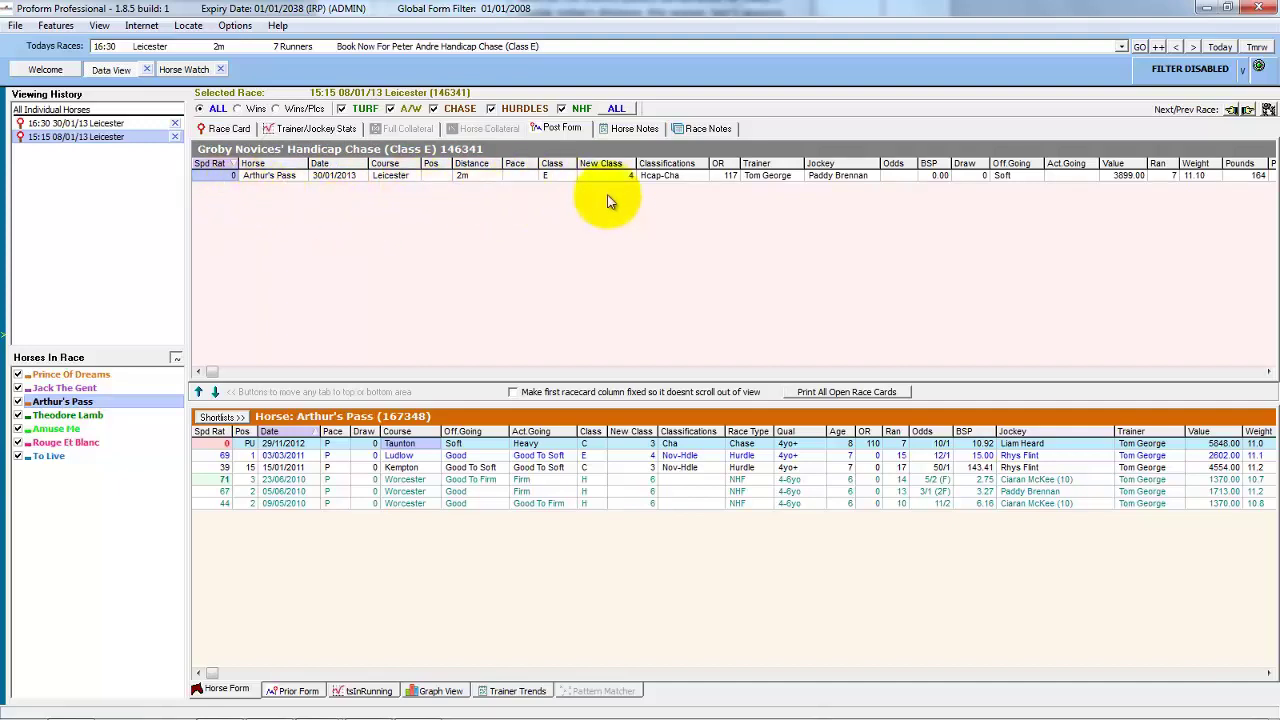
Step: From the 16:30 Leicester race card, open the 03/03/2011 Ludlow race in Arthur's Pass's horse form and enlarge the race card area
left_click(119, 124)
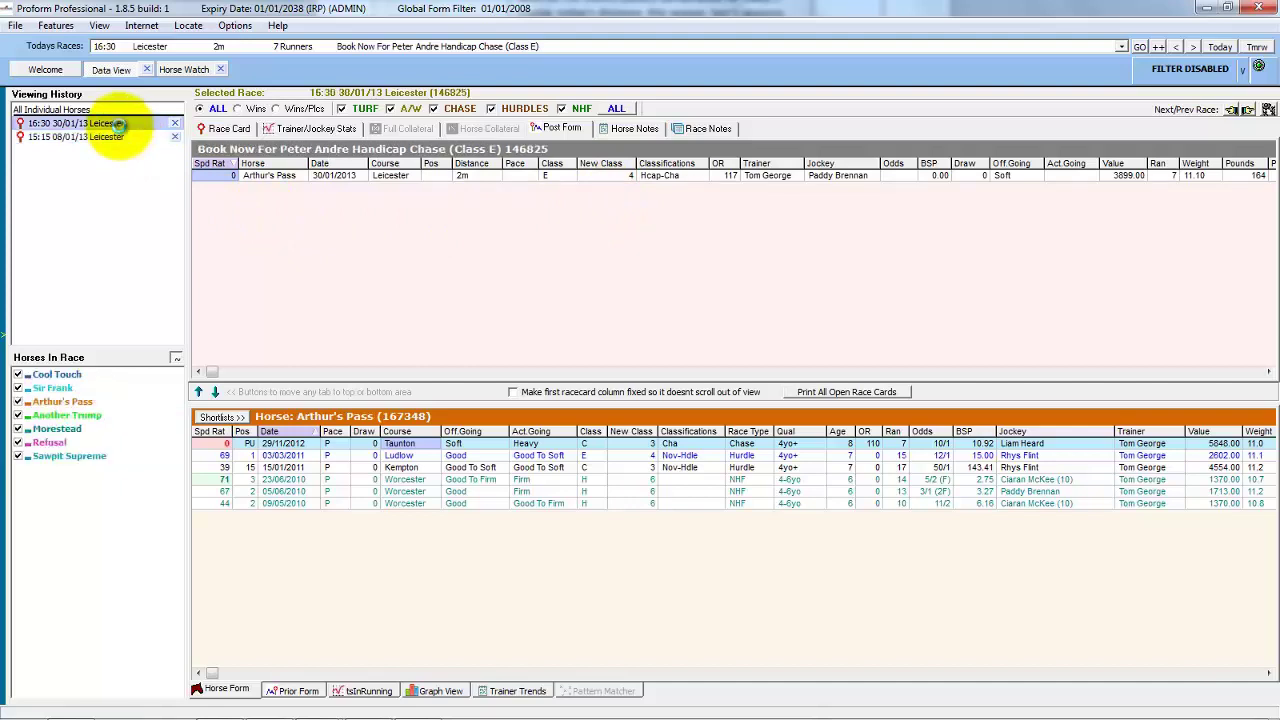
left_click(215, 128)
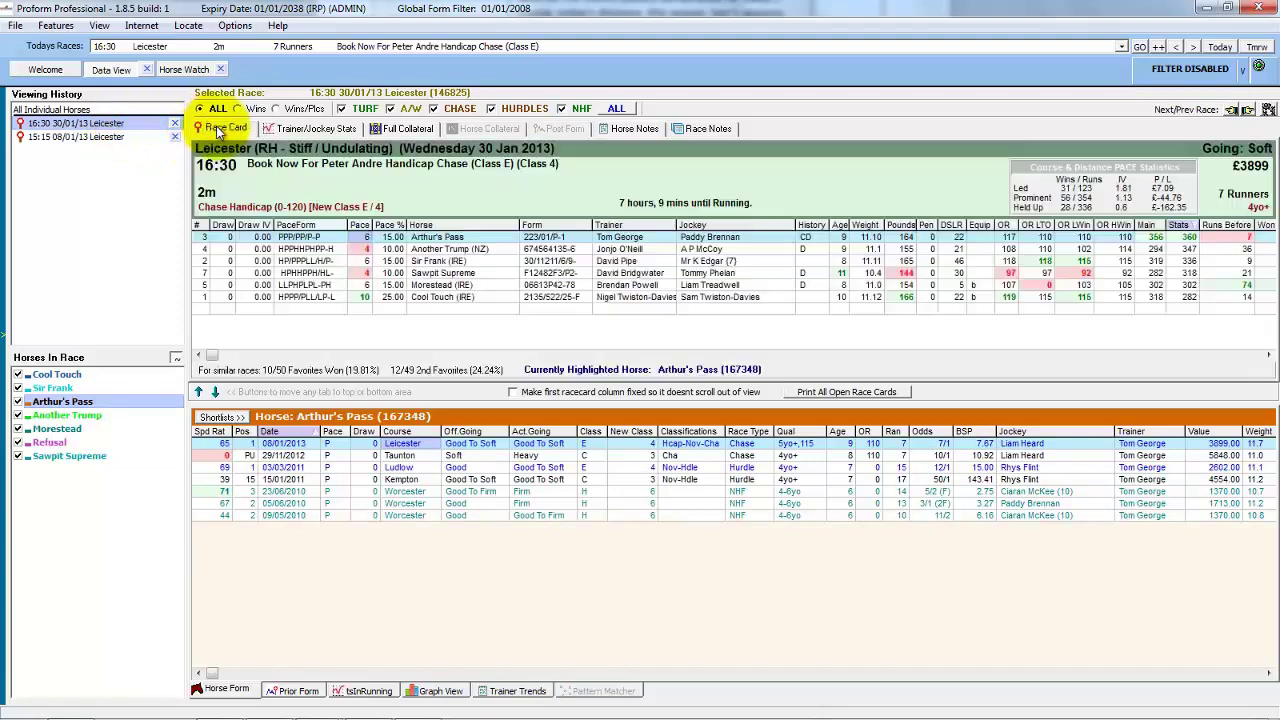
left_click(405, 467)
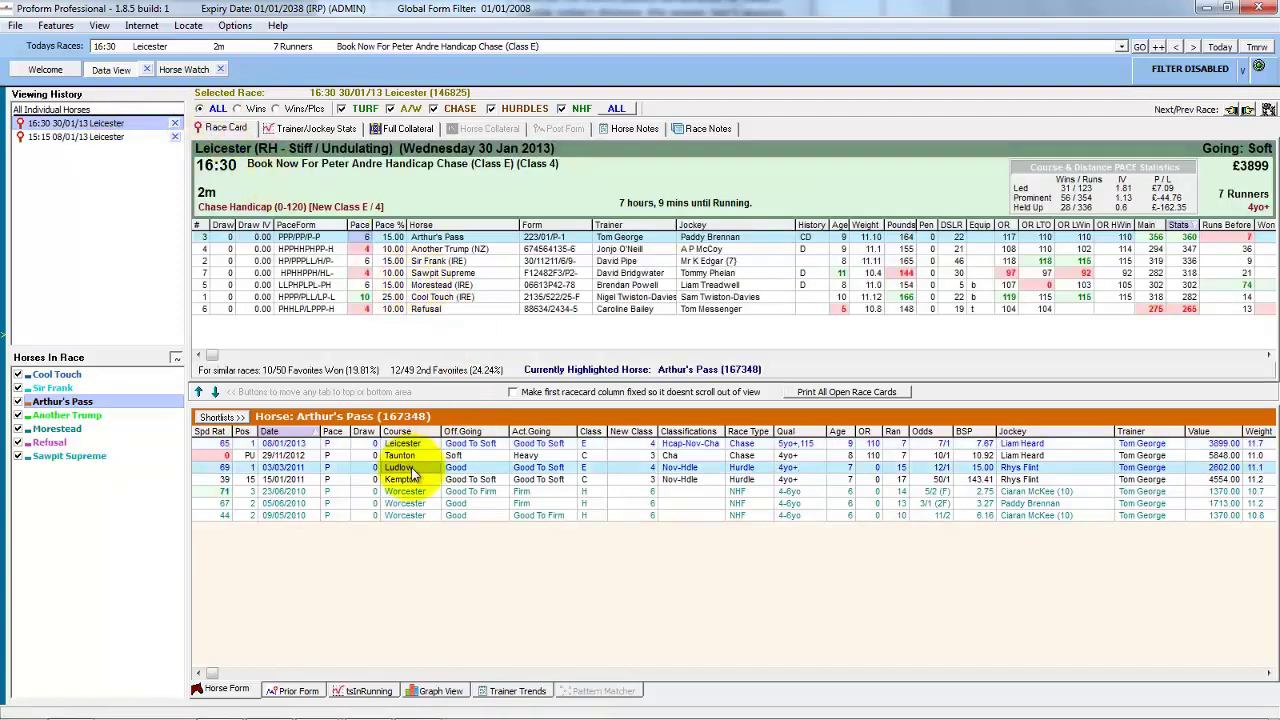
right_click(405, 478)
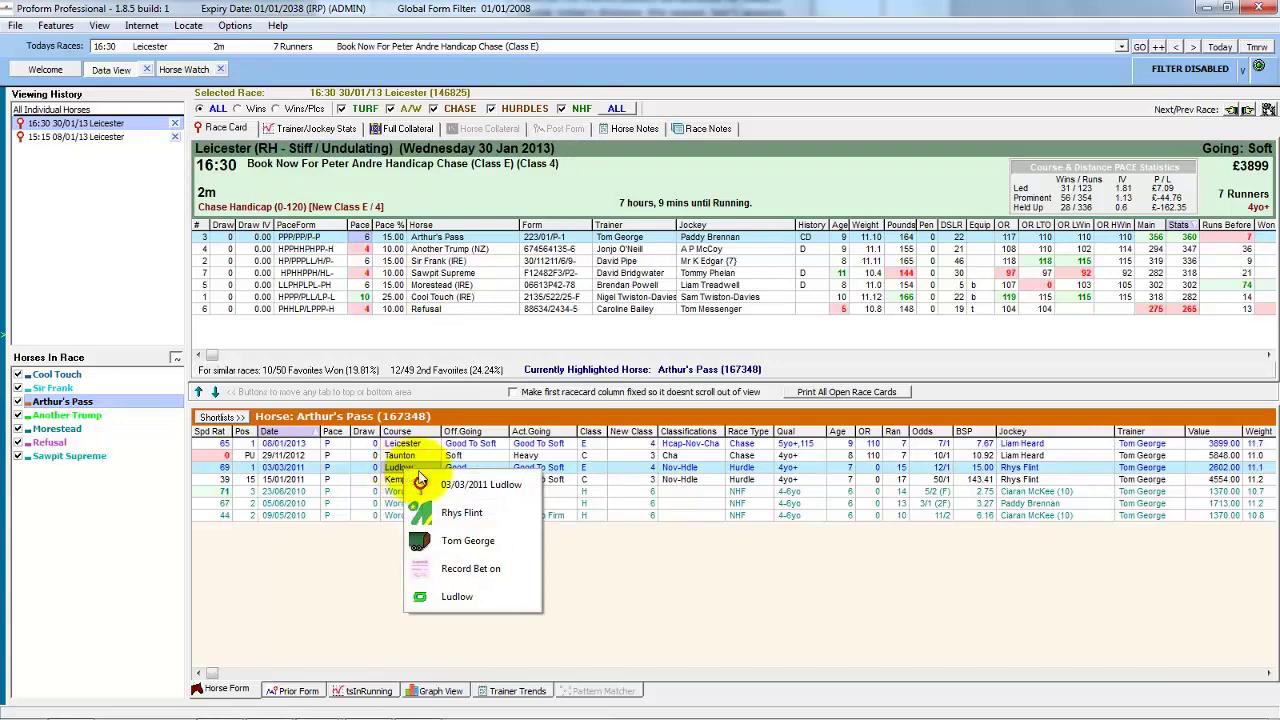
left_click(512, 486)
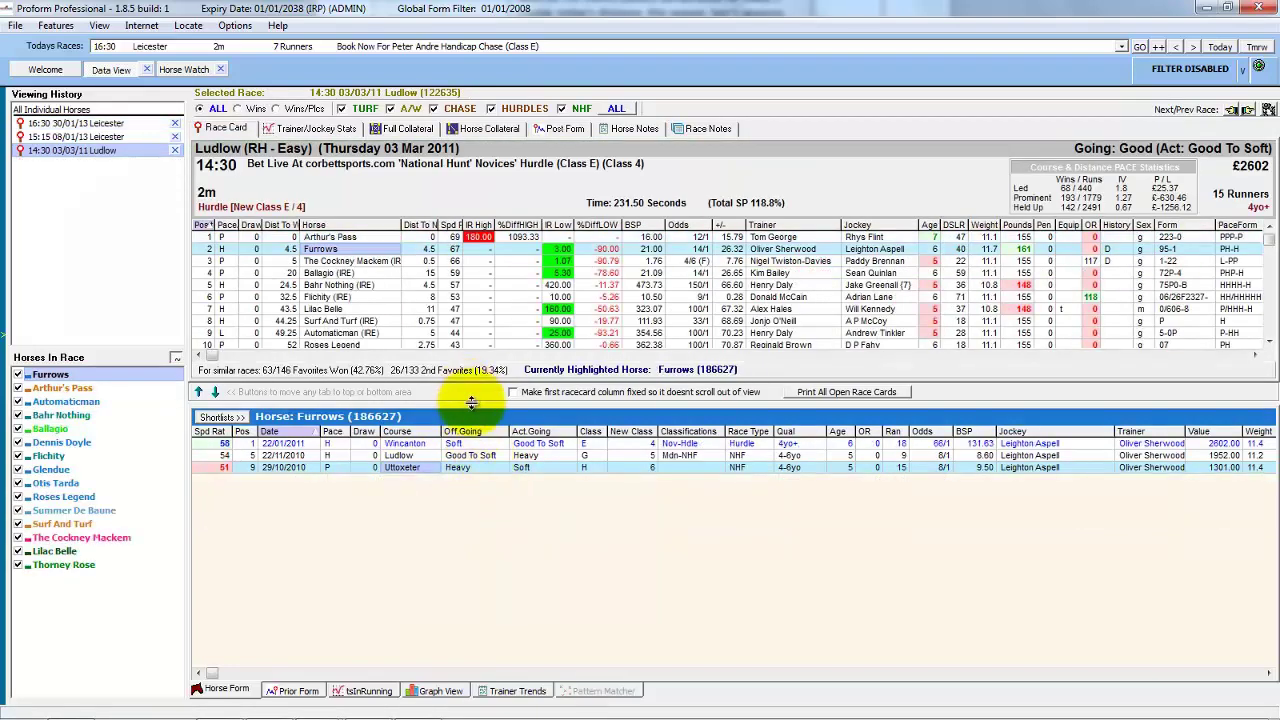
left_click_drag(470, 403, 473, 484)
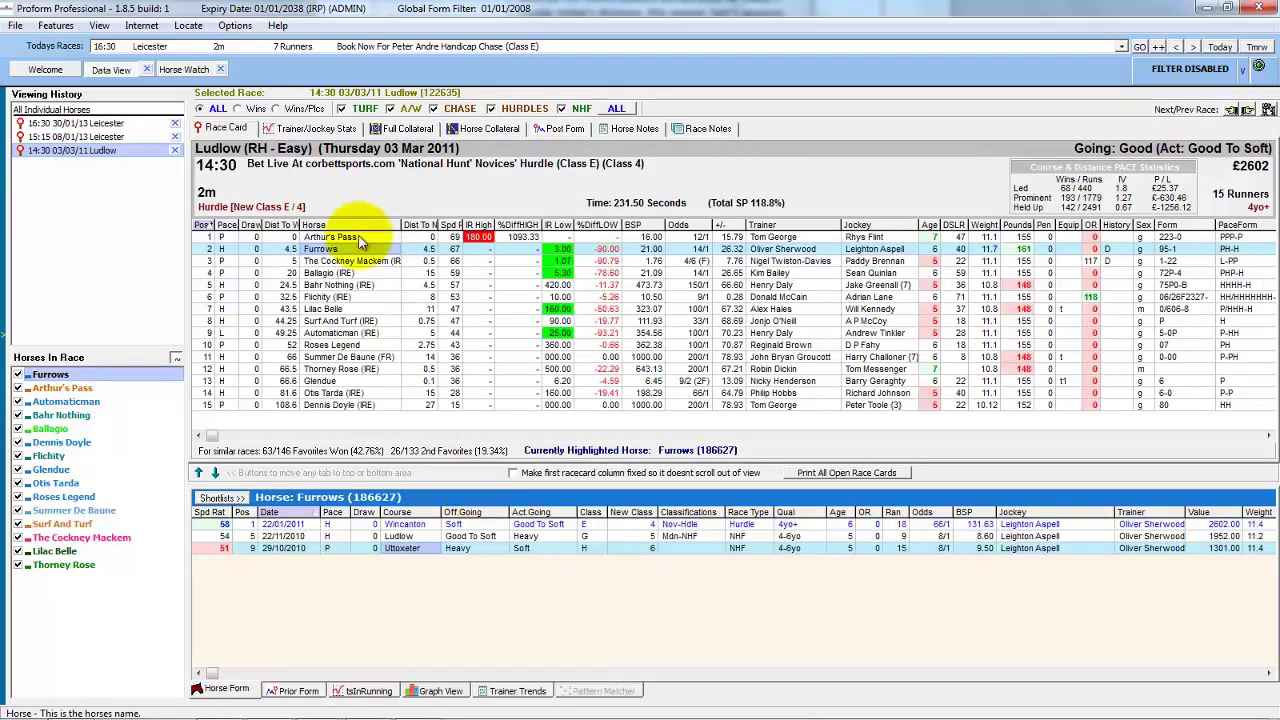
Step: Show the Ludlow race's Post Form and review its available columns, closing the column selection without changes
left_click(556, 129)
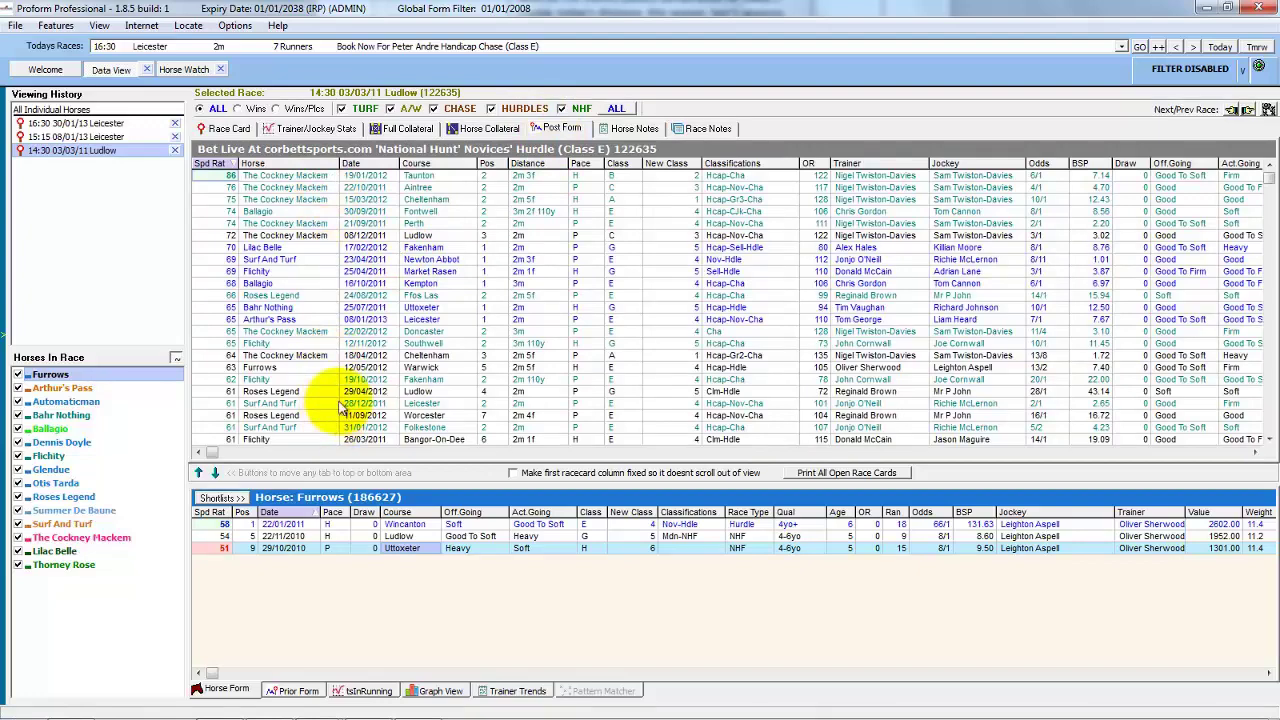
right_click(284, 172)
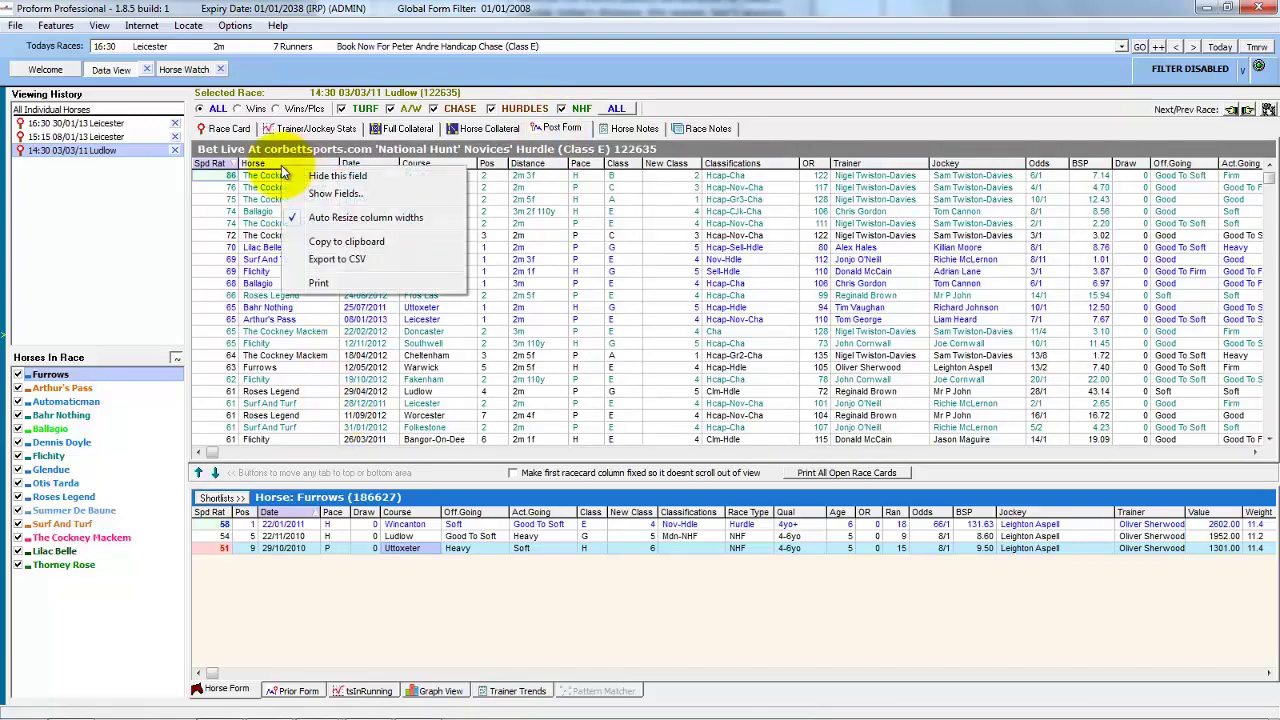
left_click(333, 194)
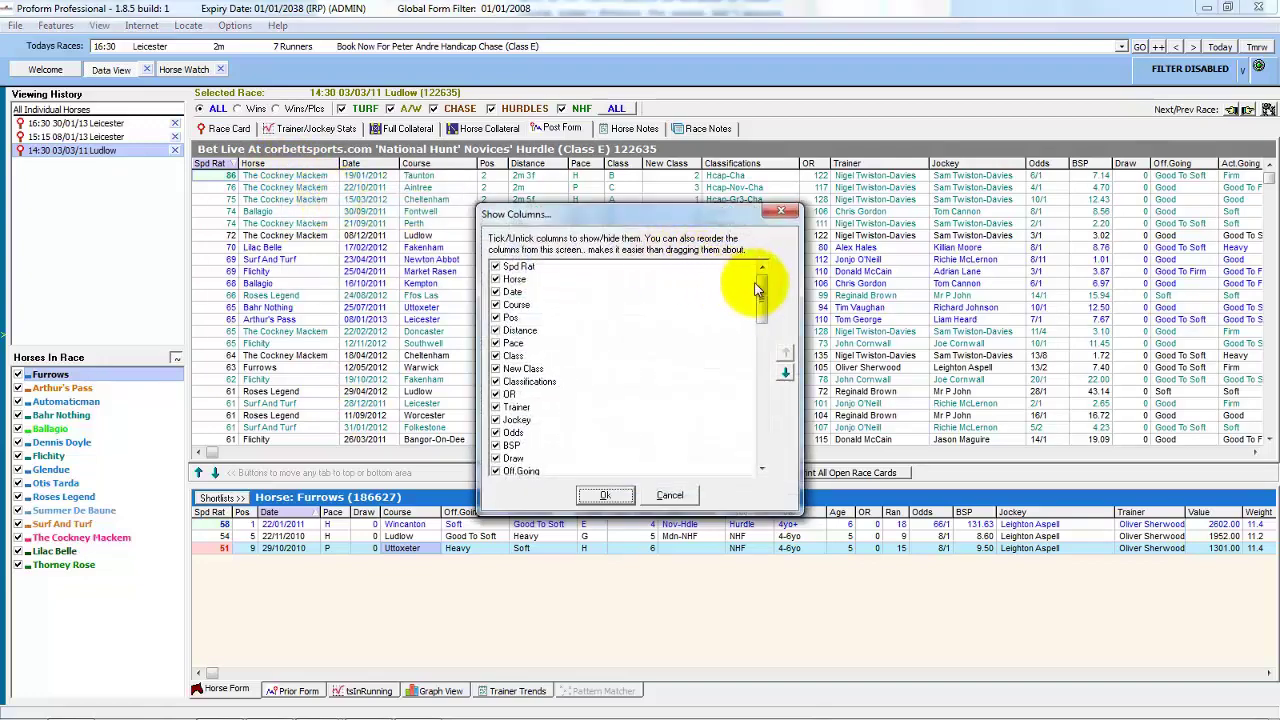
left_click_drag(757, 286, 775, 210)
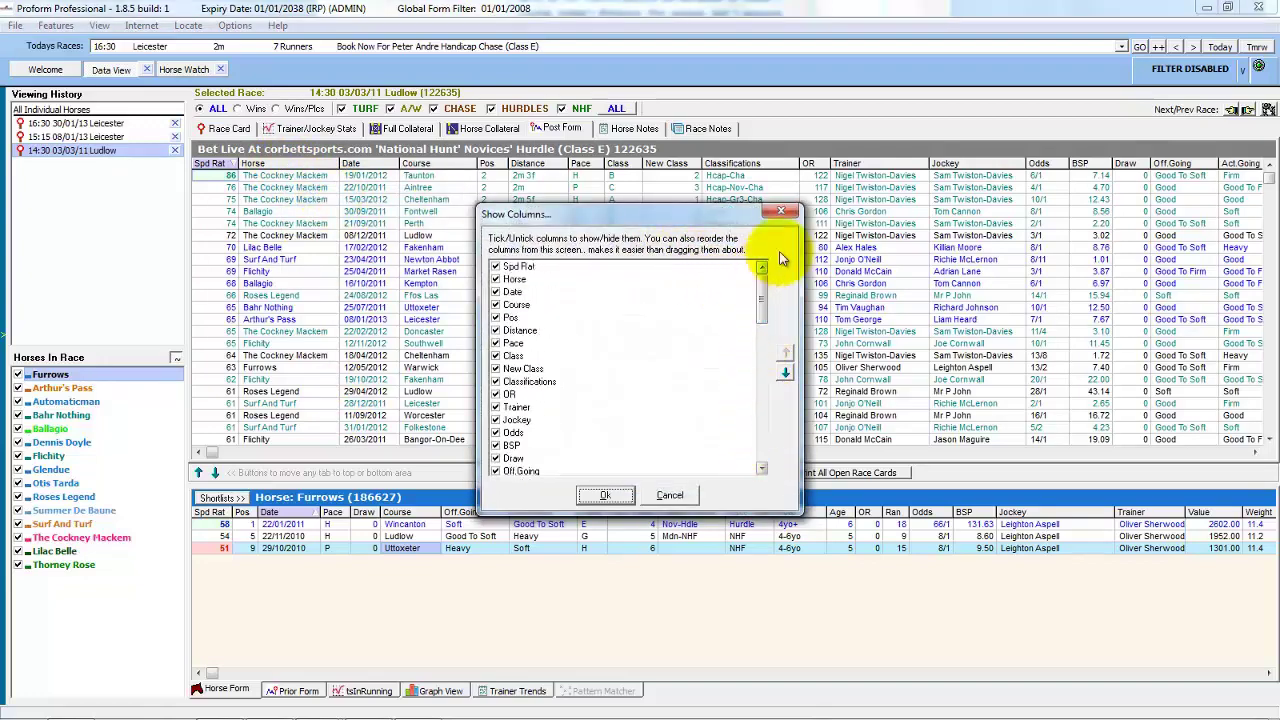
left_click(785, 213)
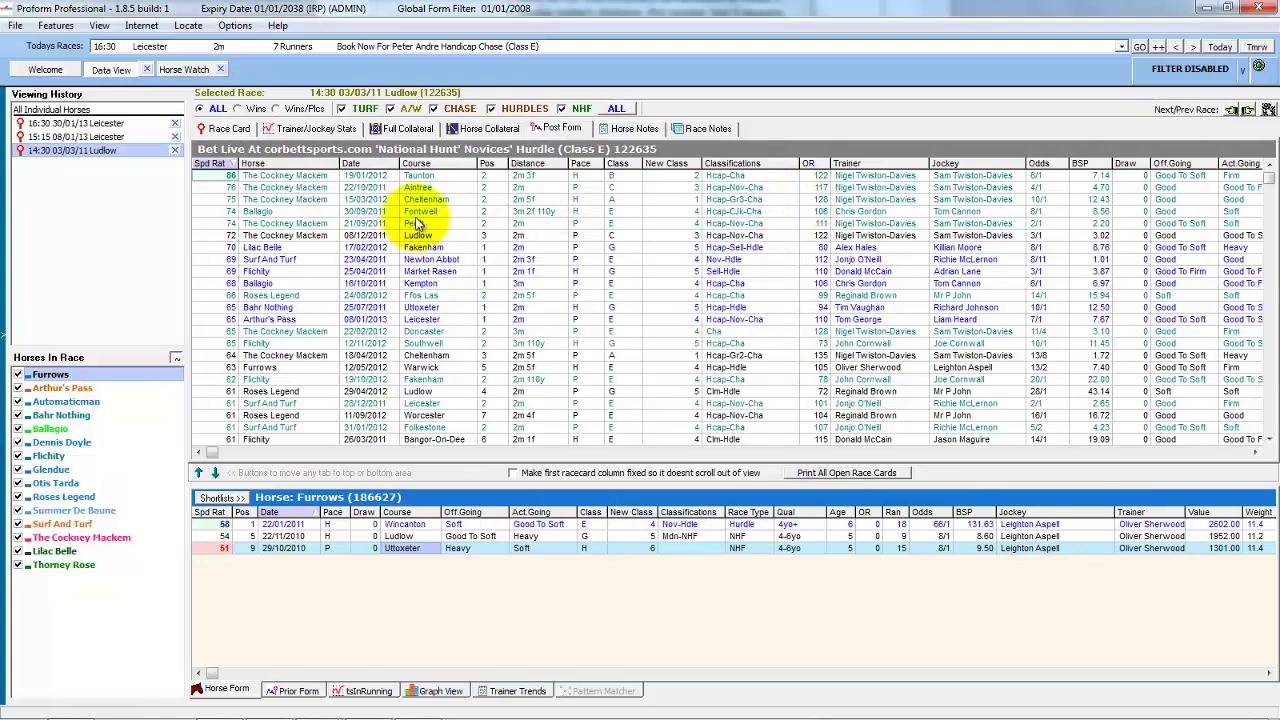
Step: Sort the Post Form table by Spd Rat from highest to lowest and return to the 16:30 Leicester race card
left_click(209, 163)
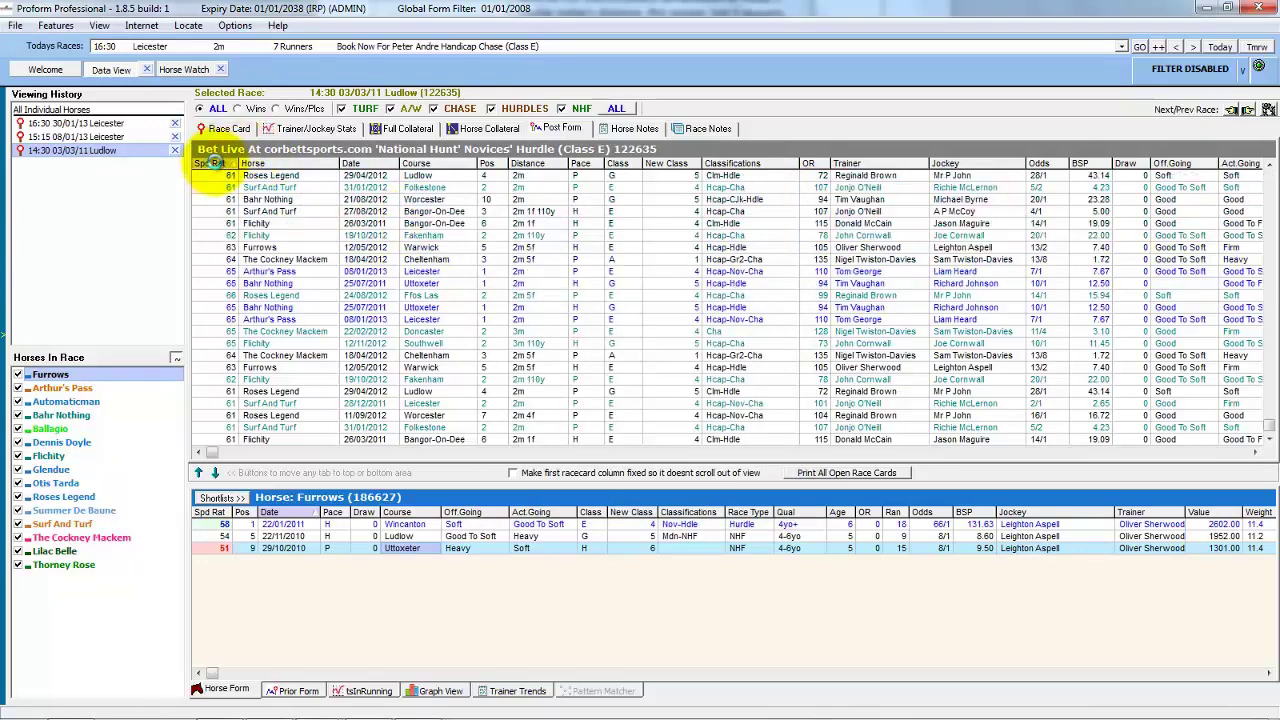
left_click(209, 163)
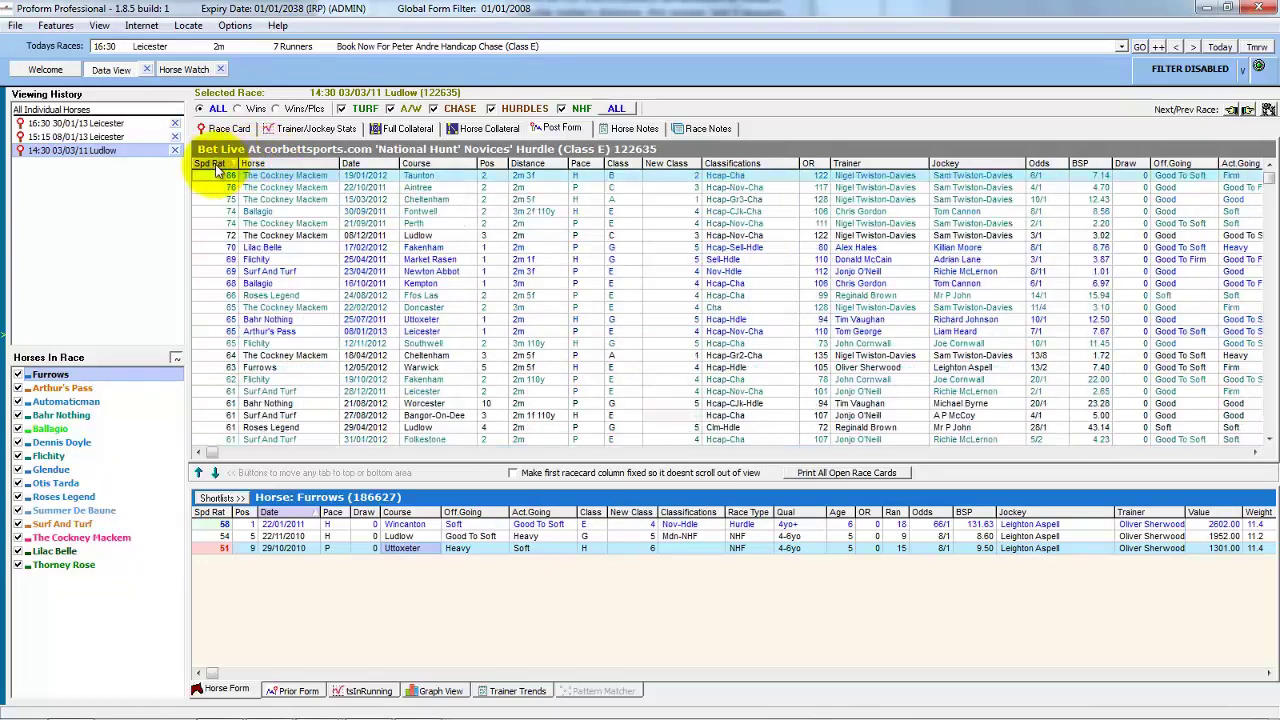
left_click(130, 123)
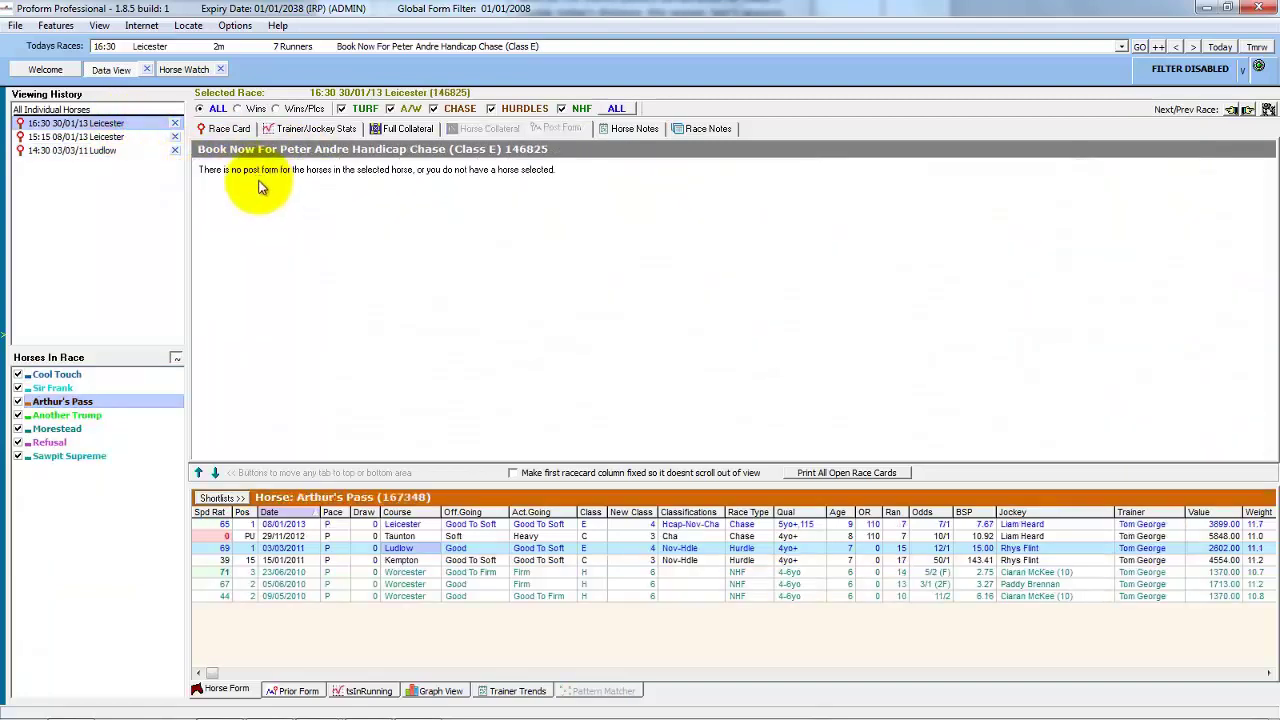
left_click(228, 129)
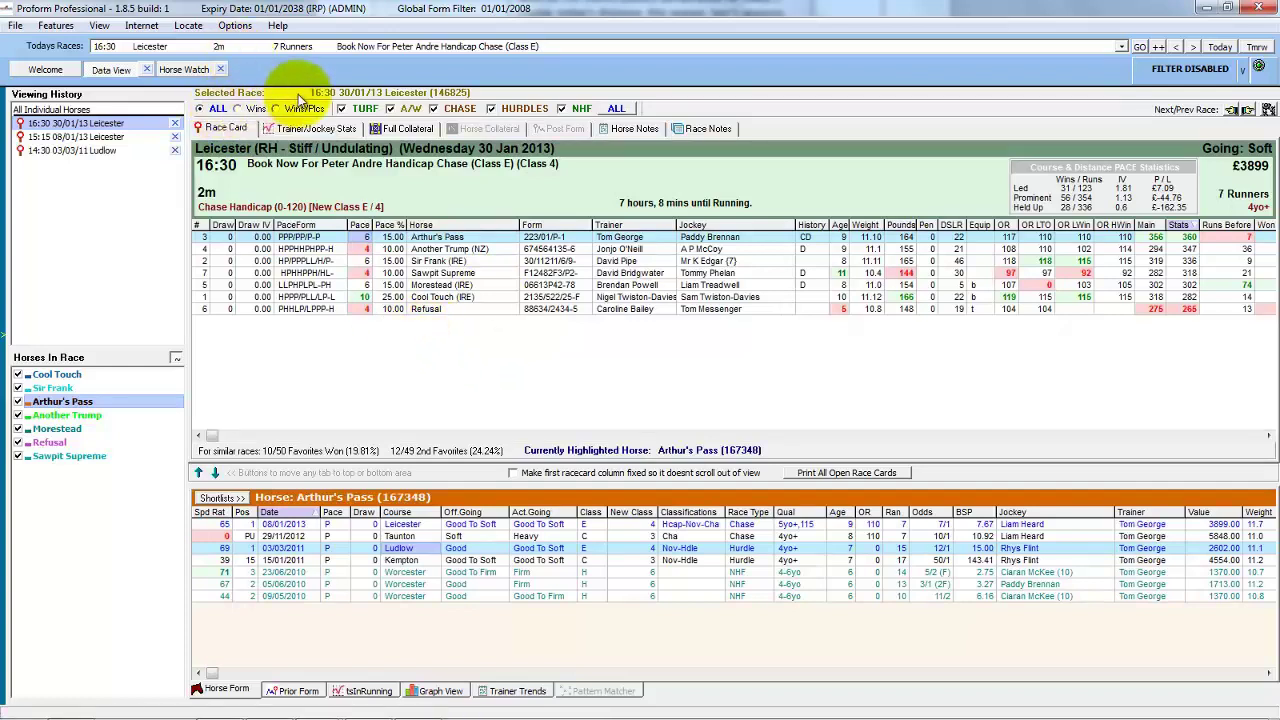
Step: Filter the form to Wins only and view the horse form of Another Trump, Sir Frank and Sawpit Supreme
left_click(239, 110)
left_click(667, 107)
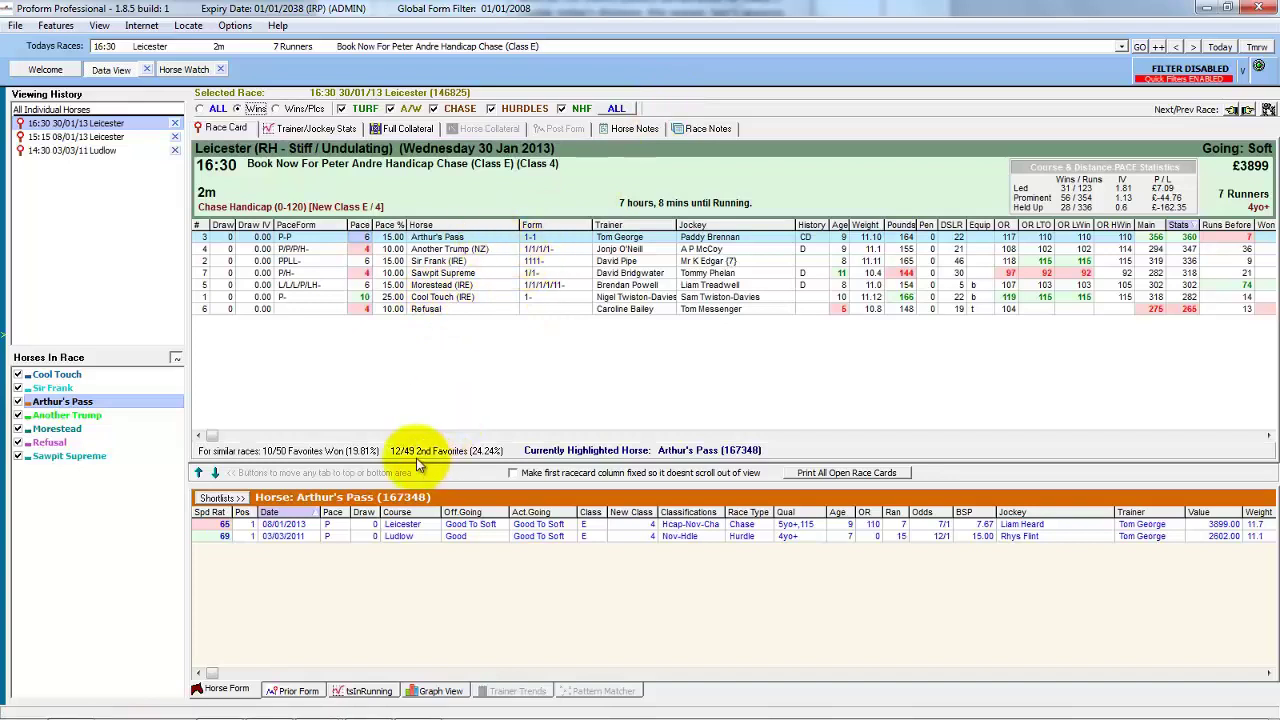
left_click(438, 250)
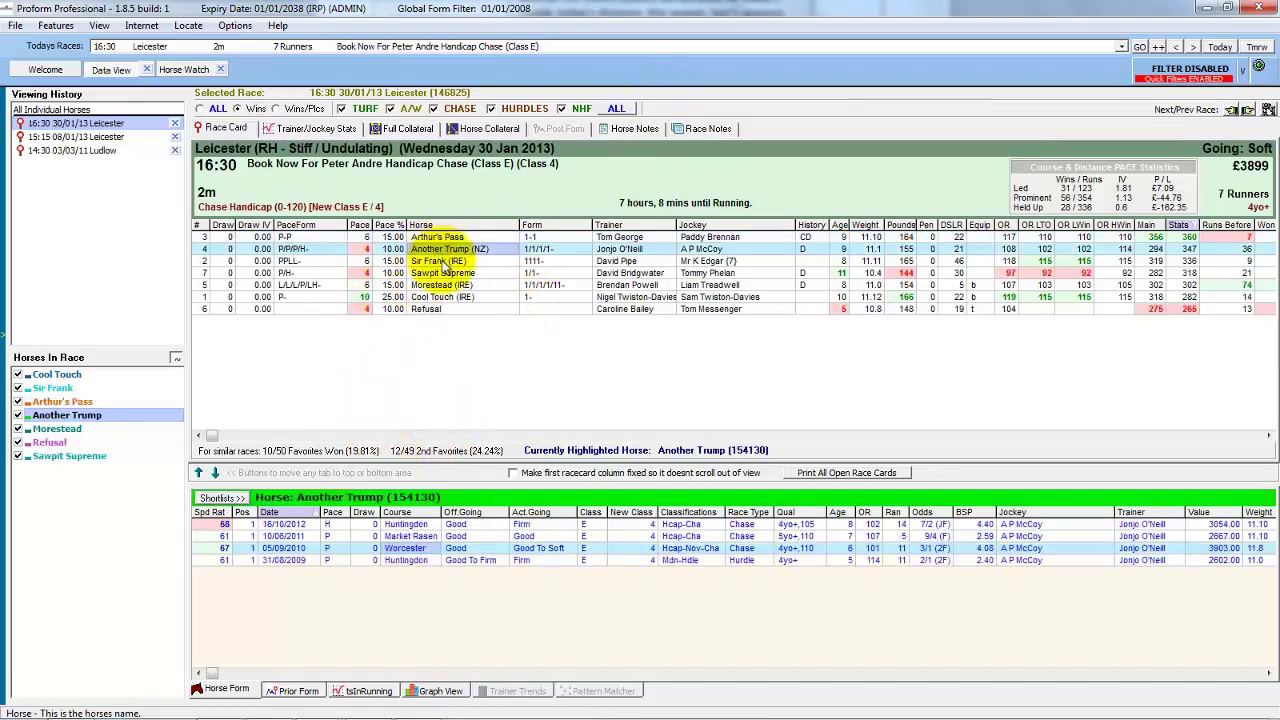
left_click(444, 262)
left_click(444, 275)
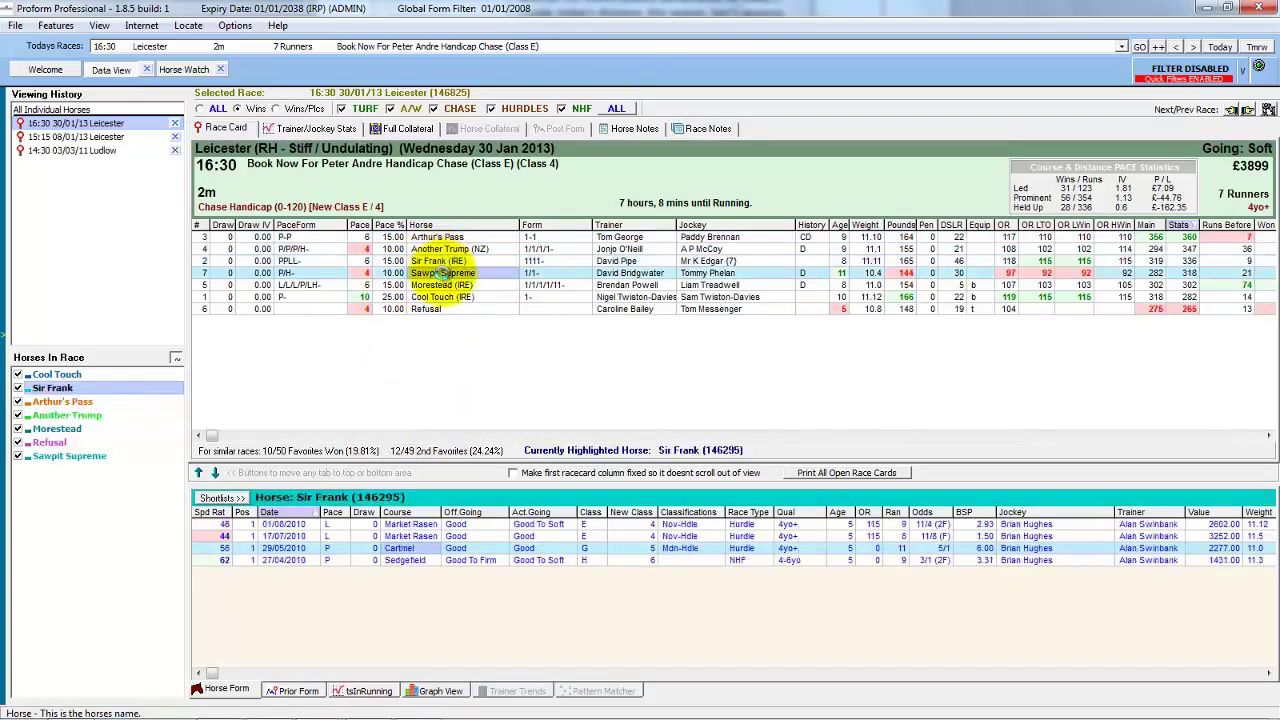
Step: Show the 16:30 Leicester race's Prior Form with the Wins filter and enlarge the lower table area
left_click(305, 689)
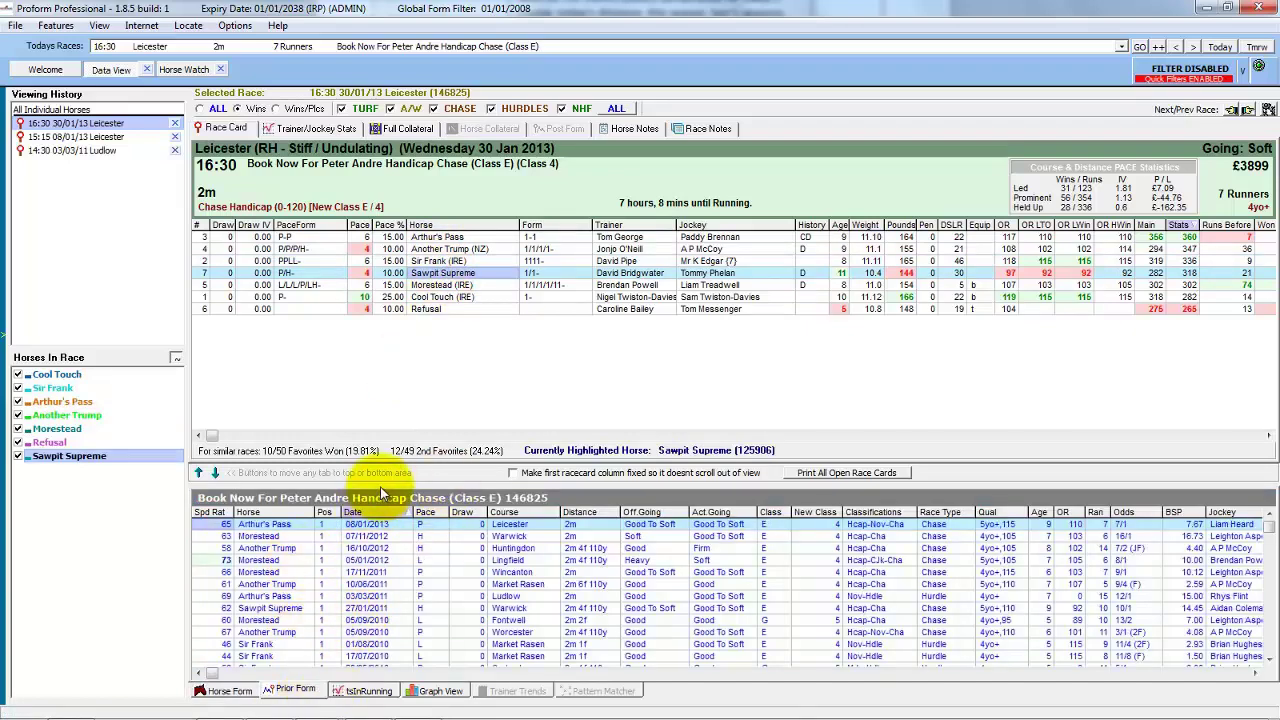
left_click_drag(382, 480, 384, 400)
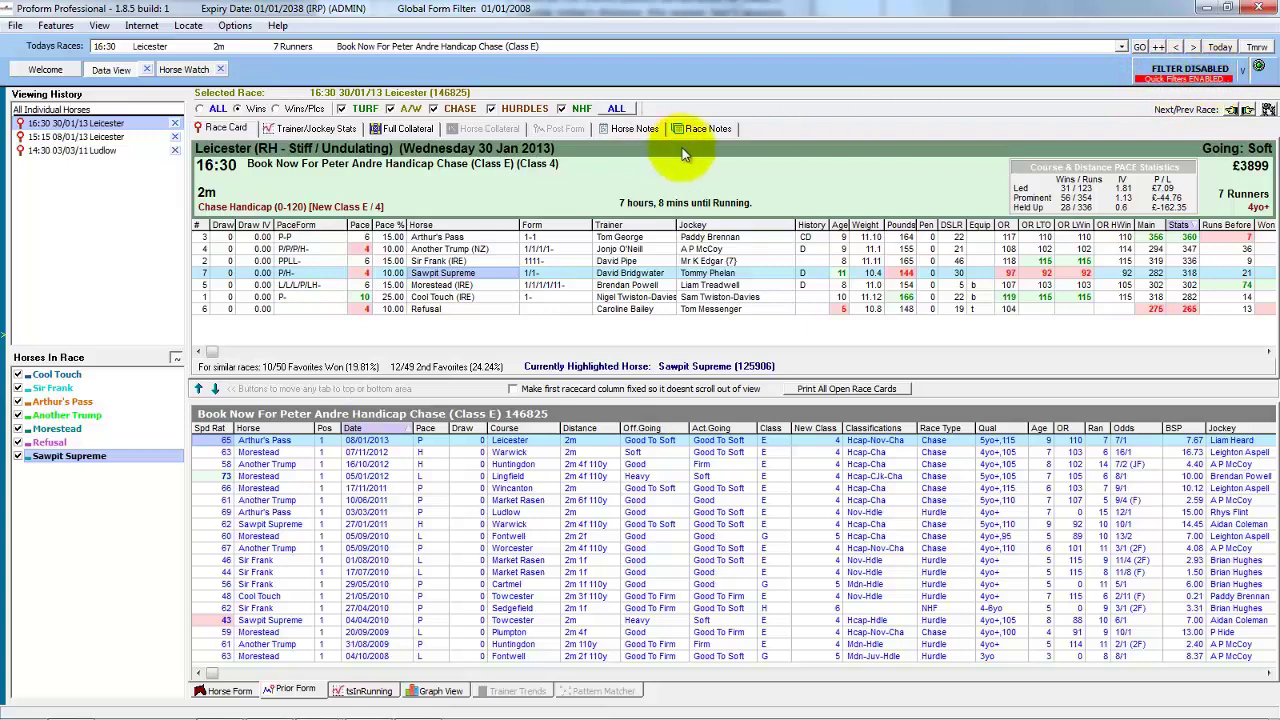
Step: View the 14:30 Ludlow race's Horse Form, Prior Form and Post Form with the Wins filter applied
left_click(62, 151)
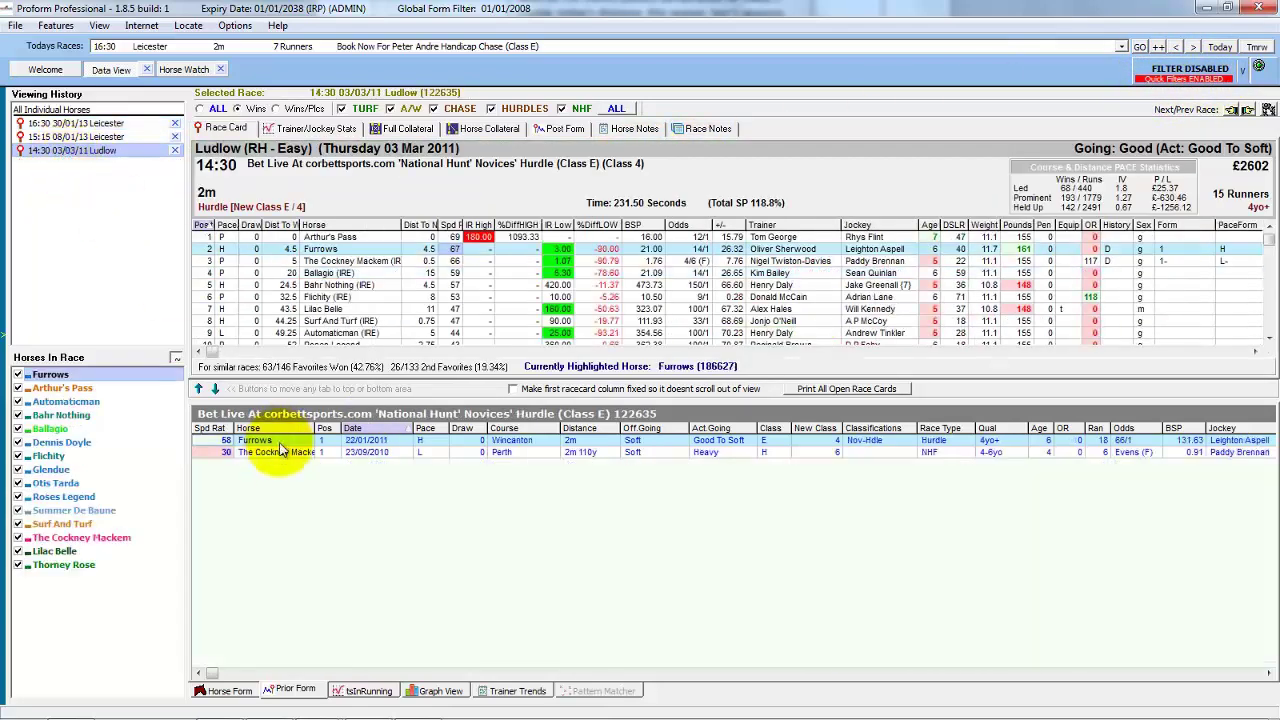
left_click(238, 692)
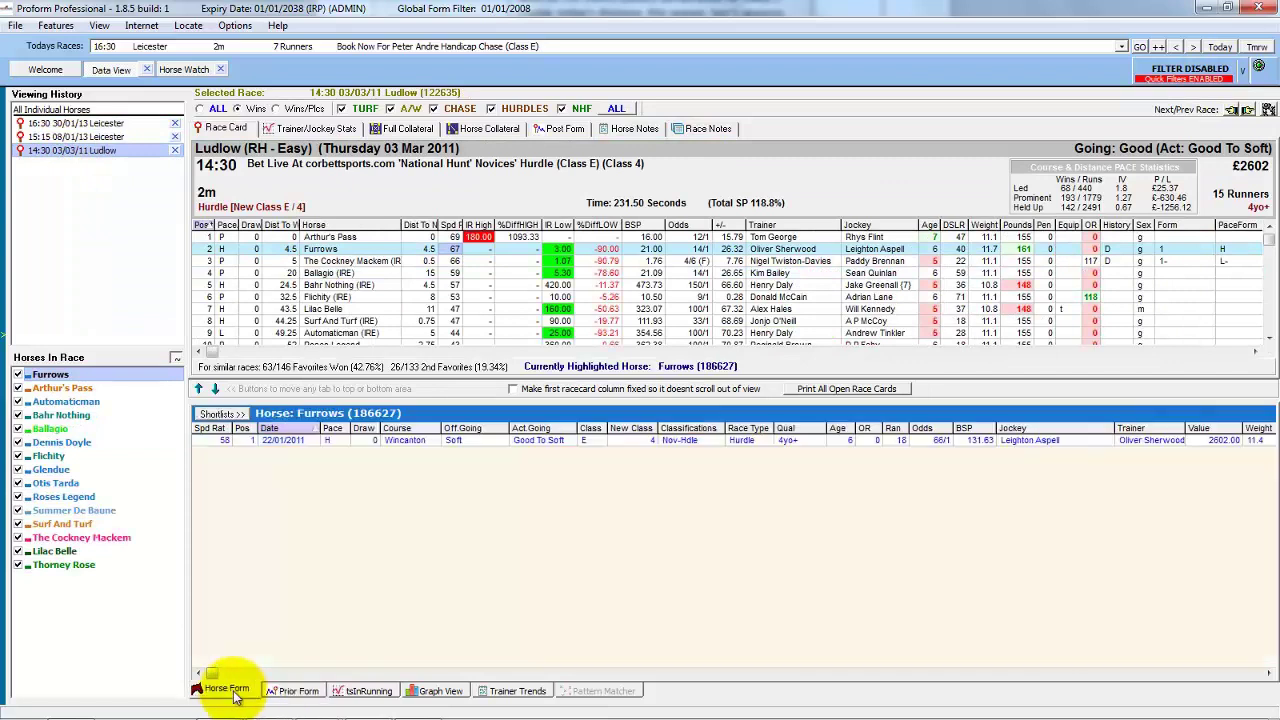
left_click(292, 690)
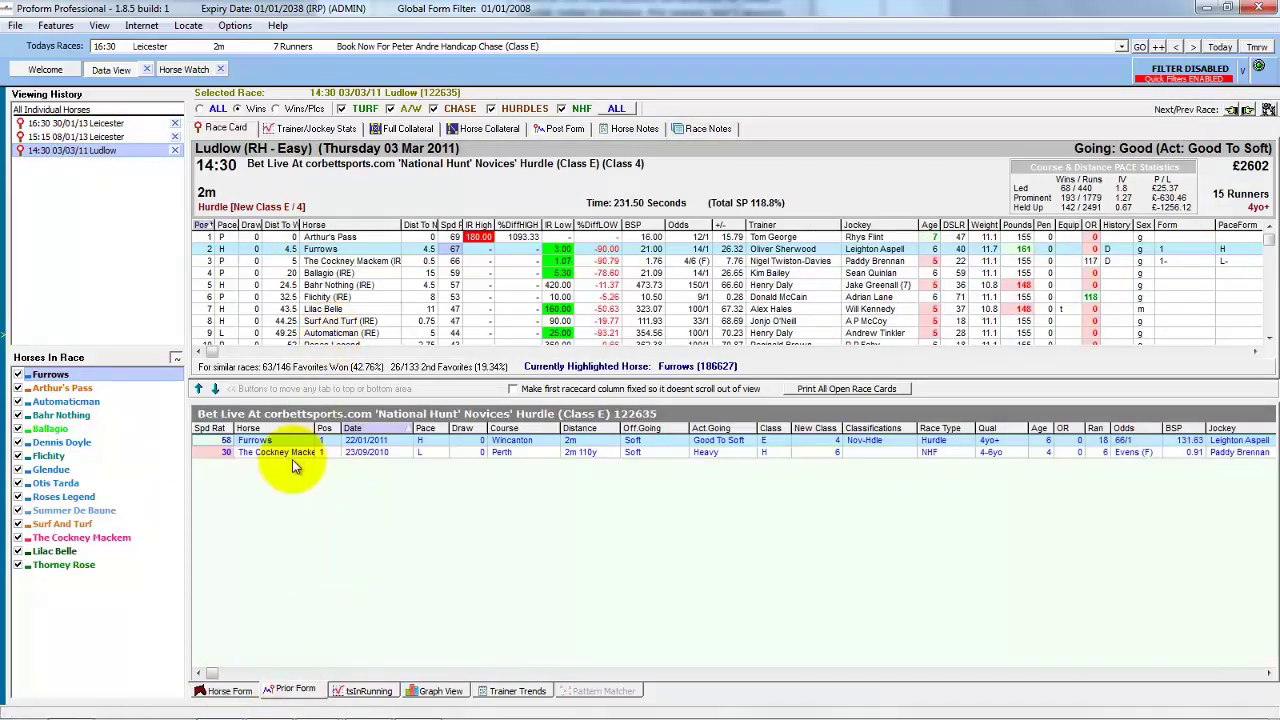
left_click(561, 129)
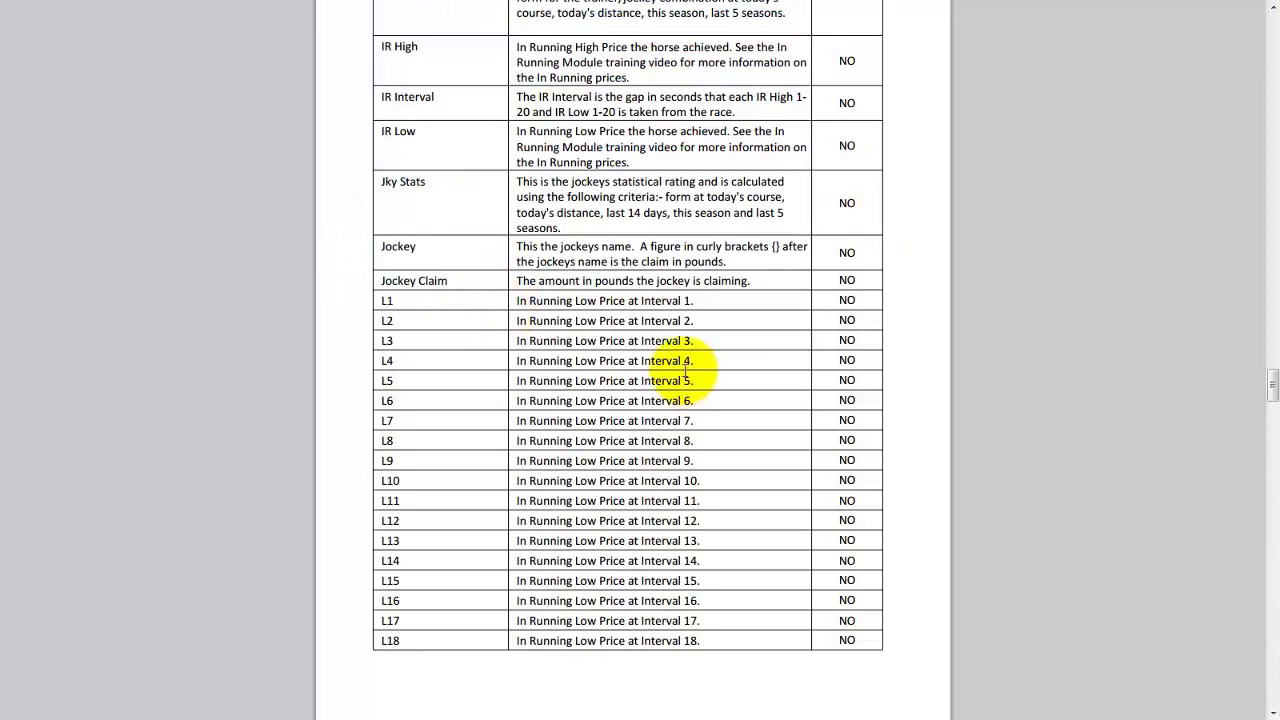
Step: Browse the Proform Form Book Fields Glossary back to its beginning to read the key on which fields use filters
scroll(712, 378, "up", 20)
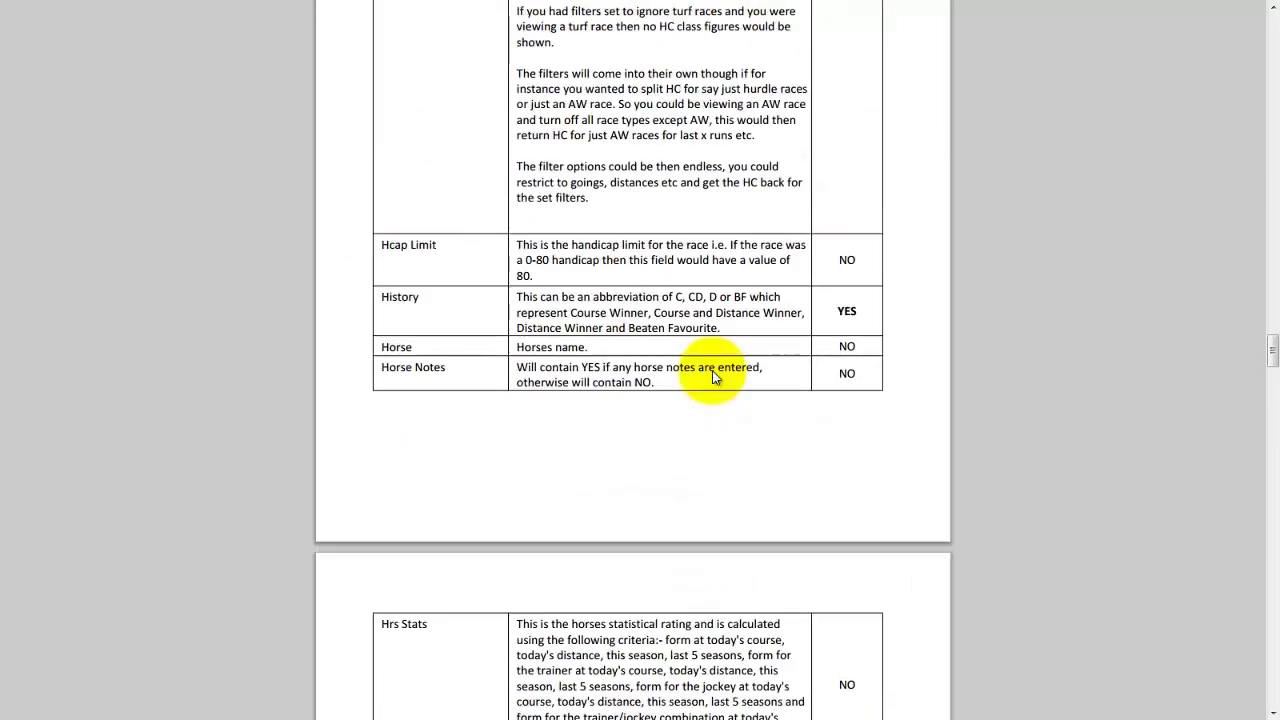
scroll(705, 310, "up", 15)
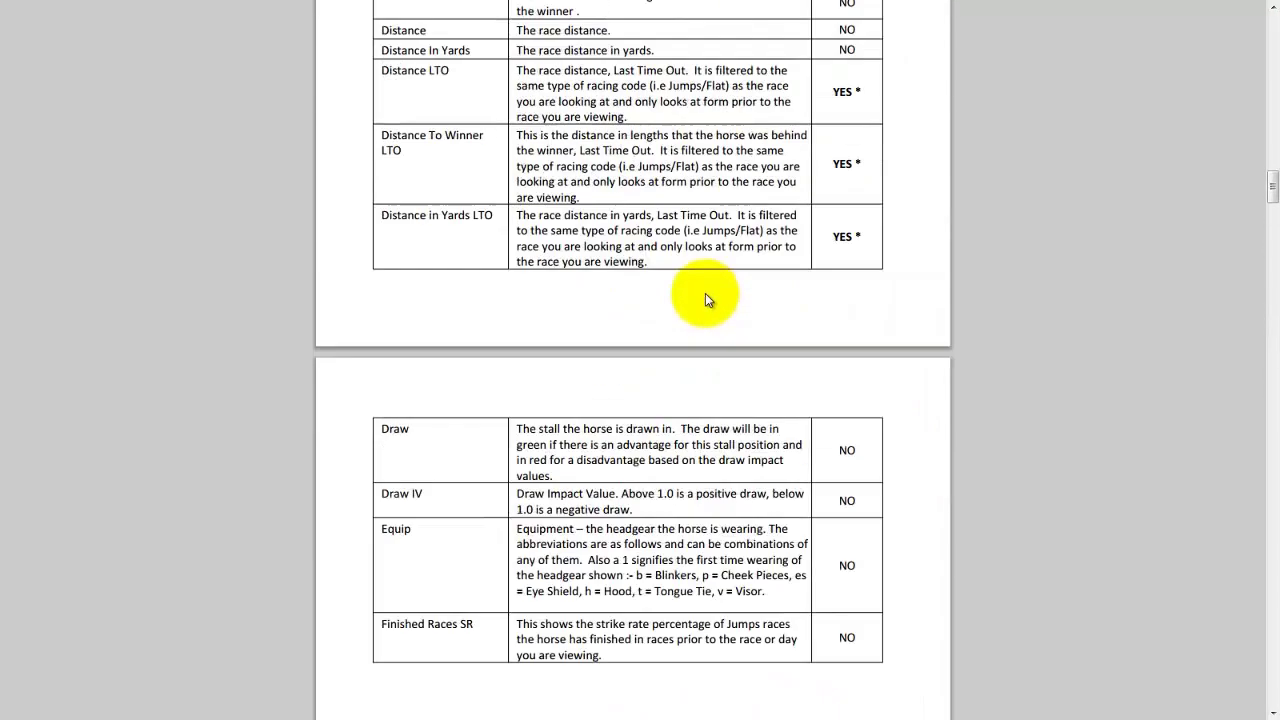
scroll(706, 295, "up", 15)
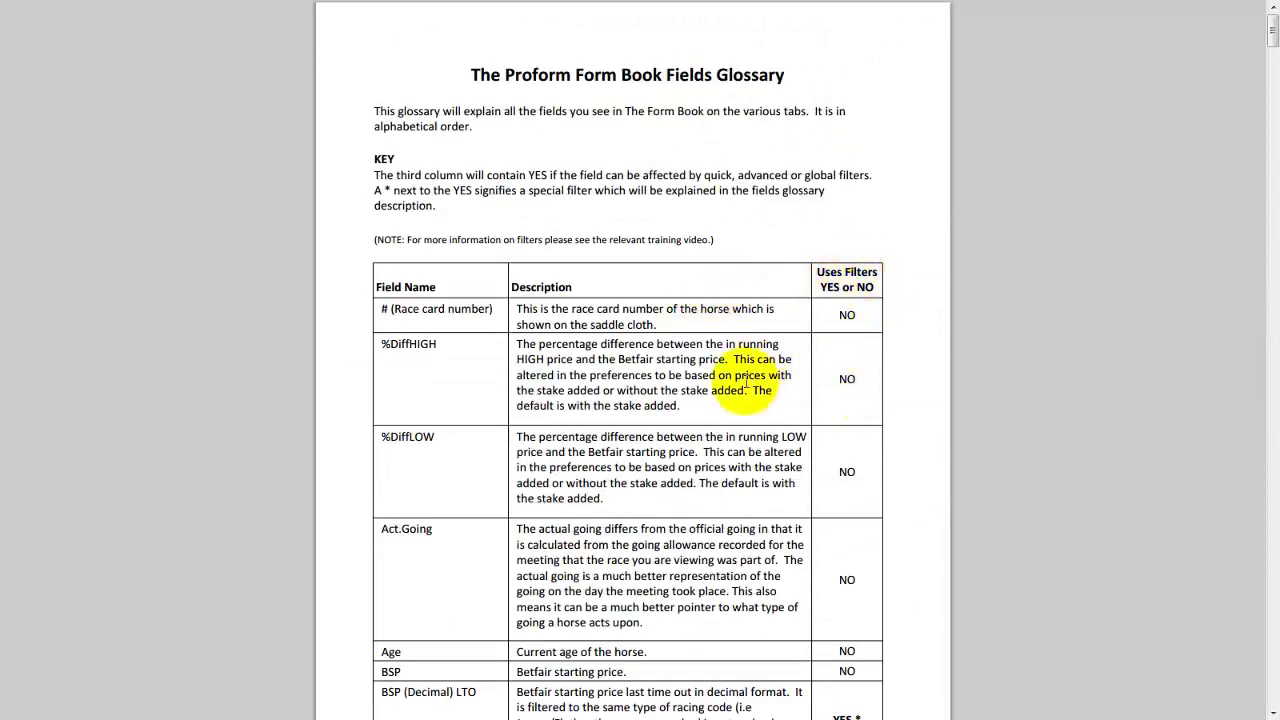
Step: Read the first glossary entries, from Act.Going to Class LTO, checking which fields are affected by filters
scroll(745, 382, "down", 8)
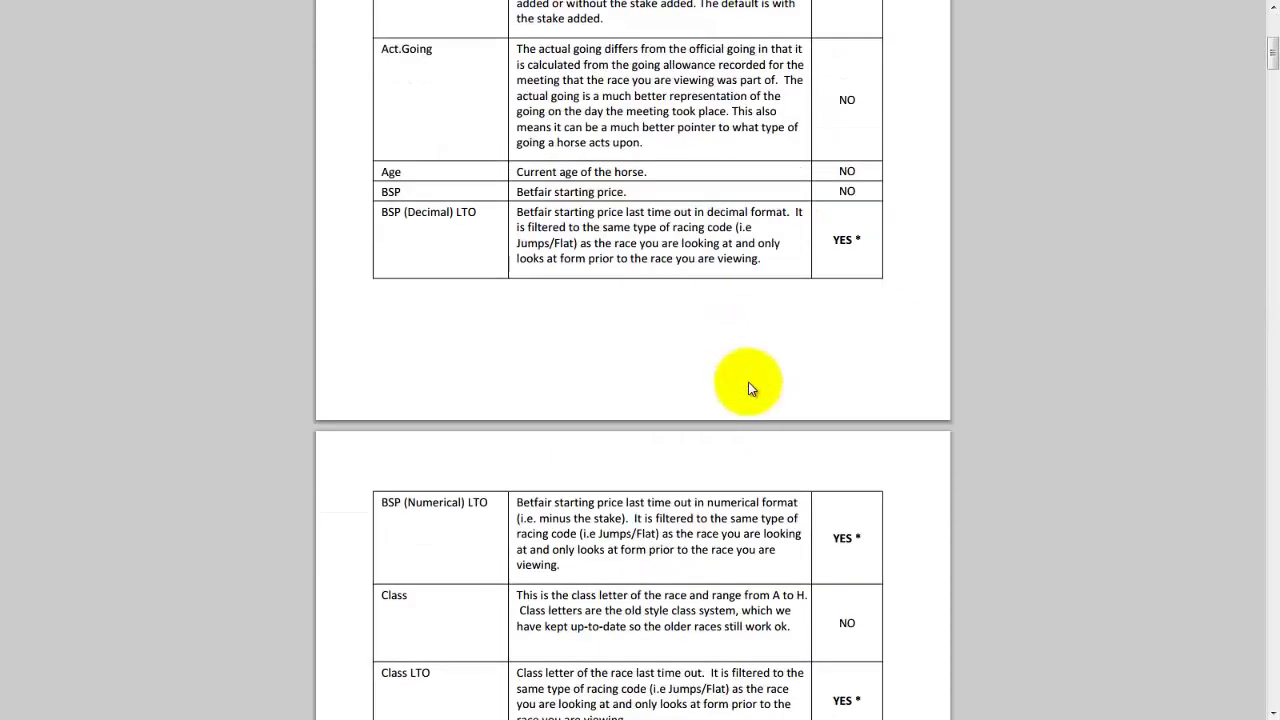
scroll(752, 388, "down", 3)
scroll(752, 390, "down", 20)
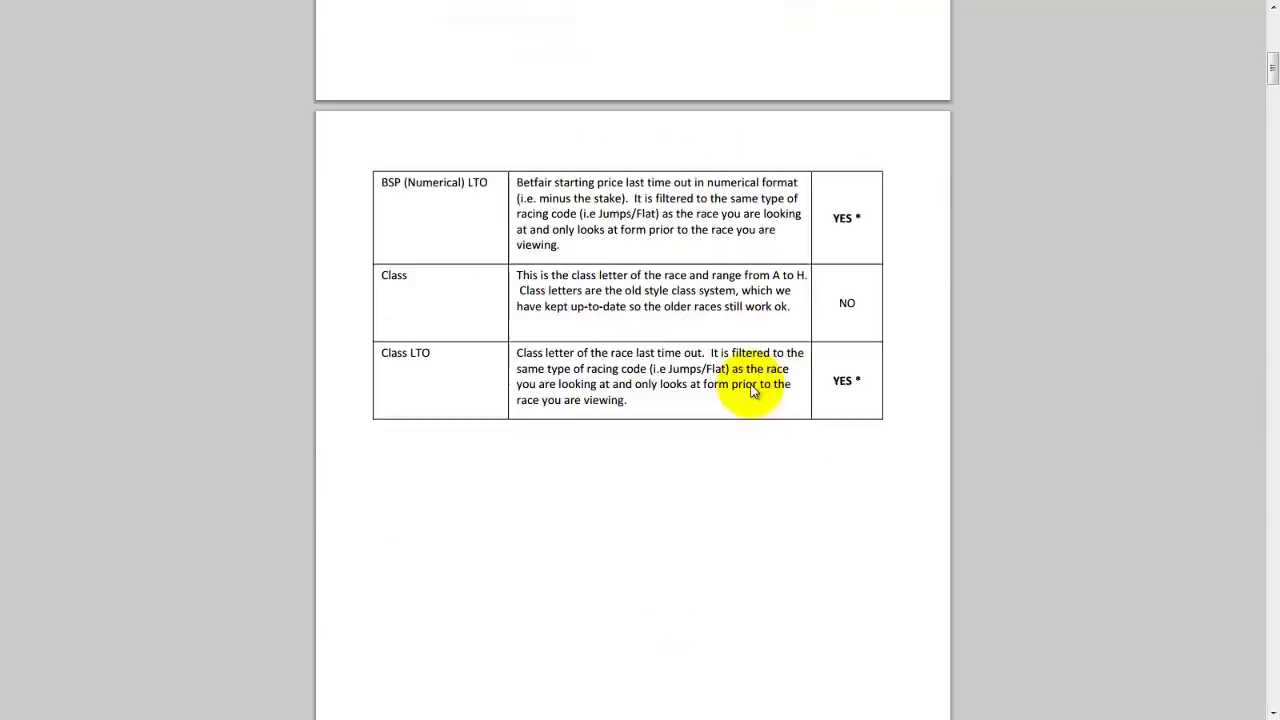
scroll(752, 390, "down", 7)
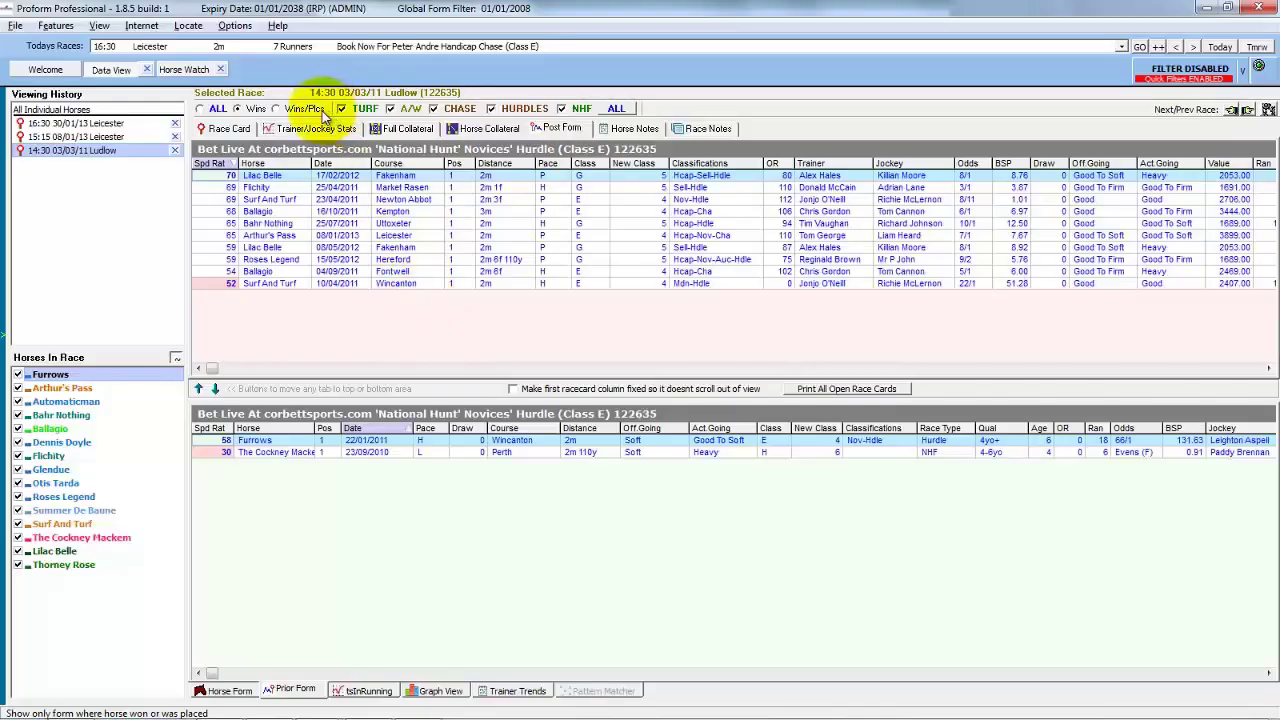
Step: Apply the Wins/Plcs filter to the 14:30 Ludlow race's form and enlarge the upper table area
left_click(668, 108)
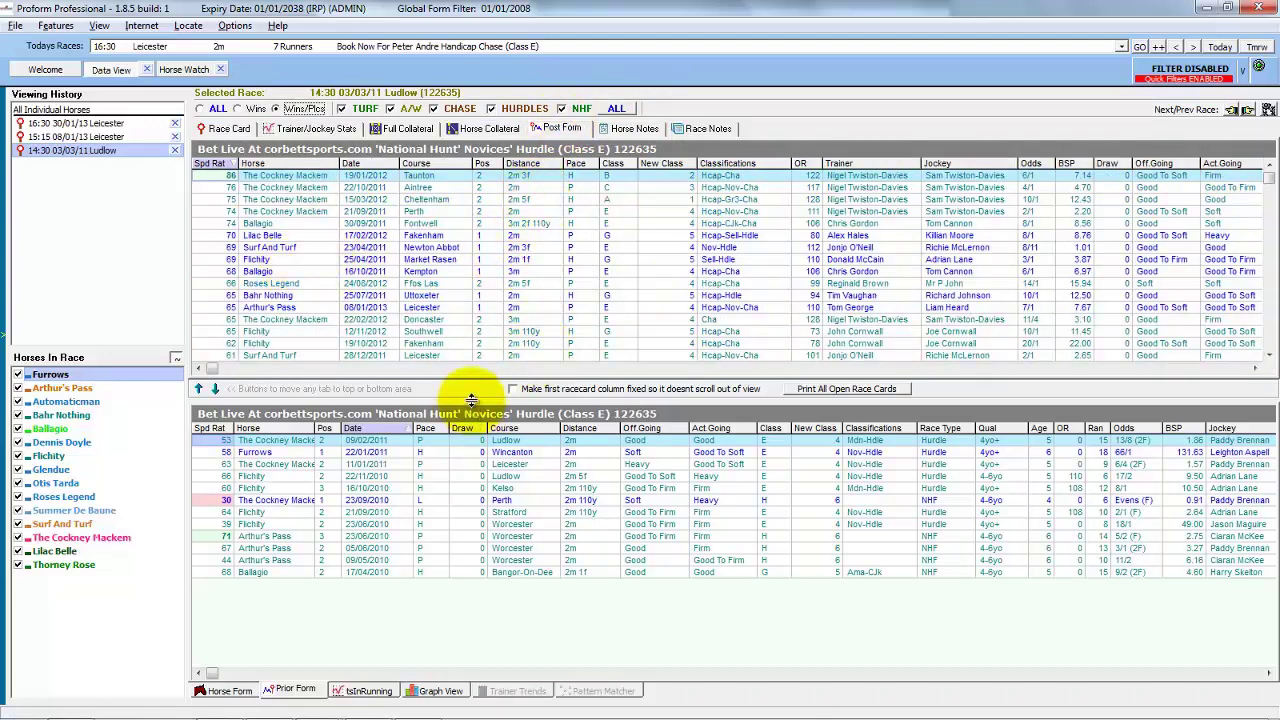
left_click_drag(470, 399, 486, 434)
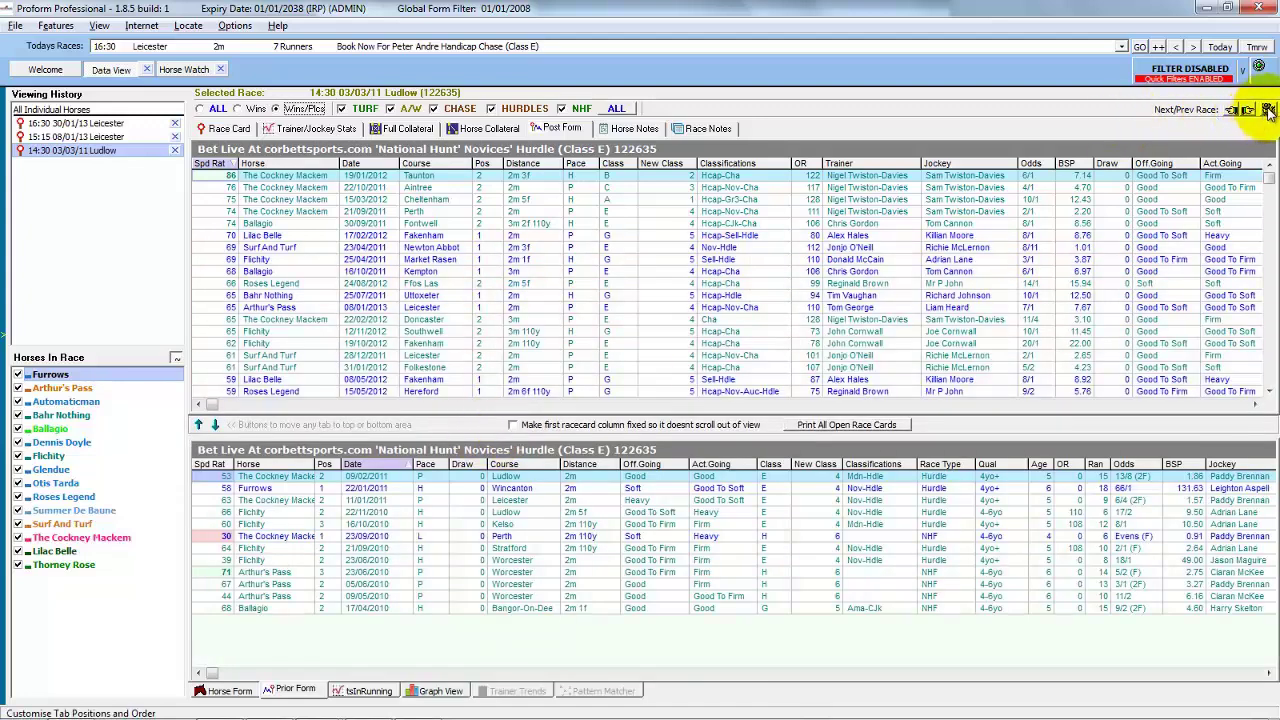
Step: Review the tab customisation settings without changing them, and return to the 16:30 Leicester race's Race Card
left_click(1266, 110)
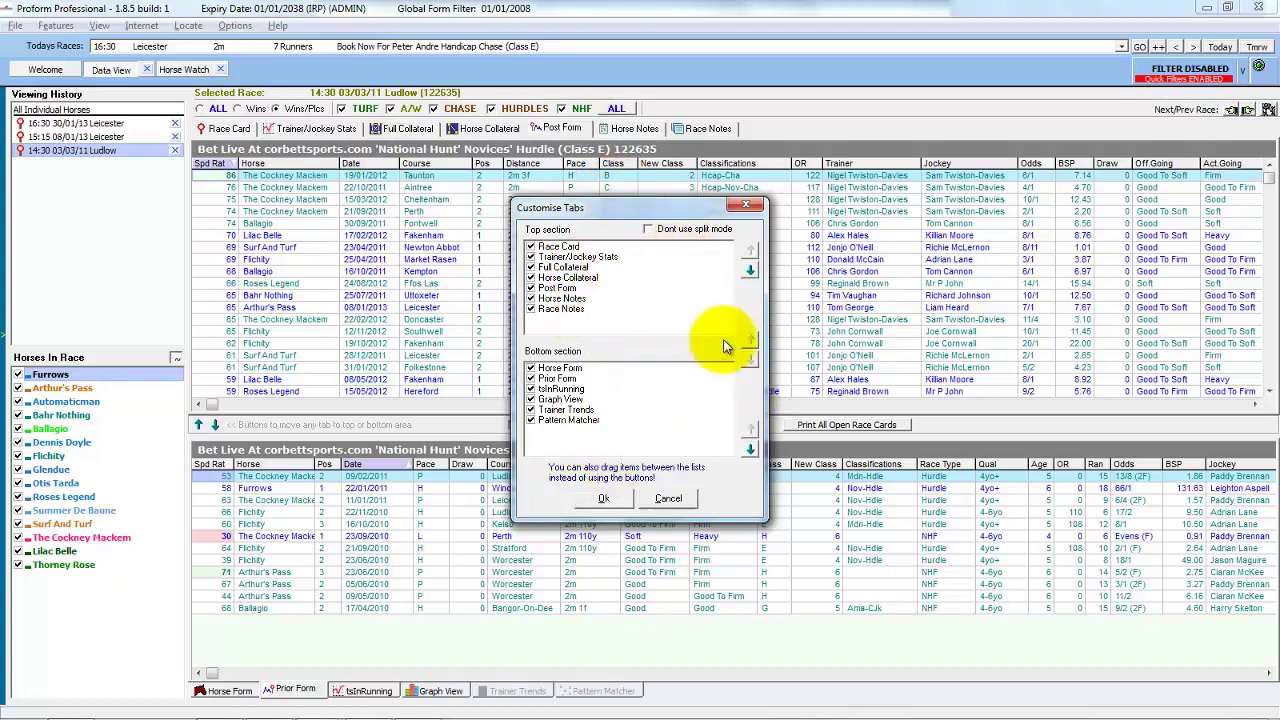
left_click(752, 209)
left_click(113, 123)
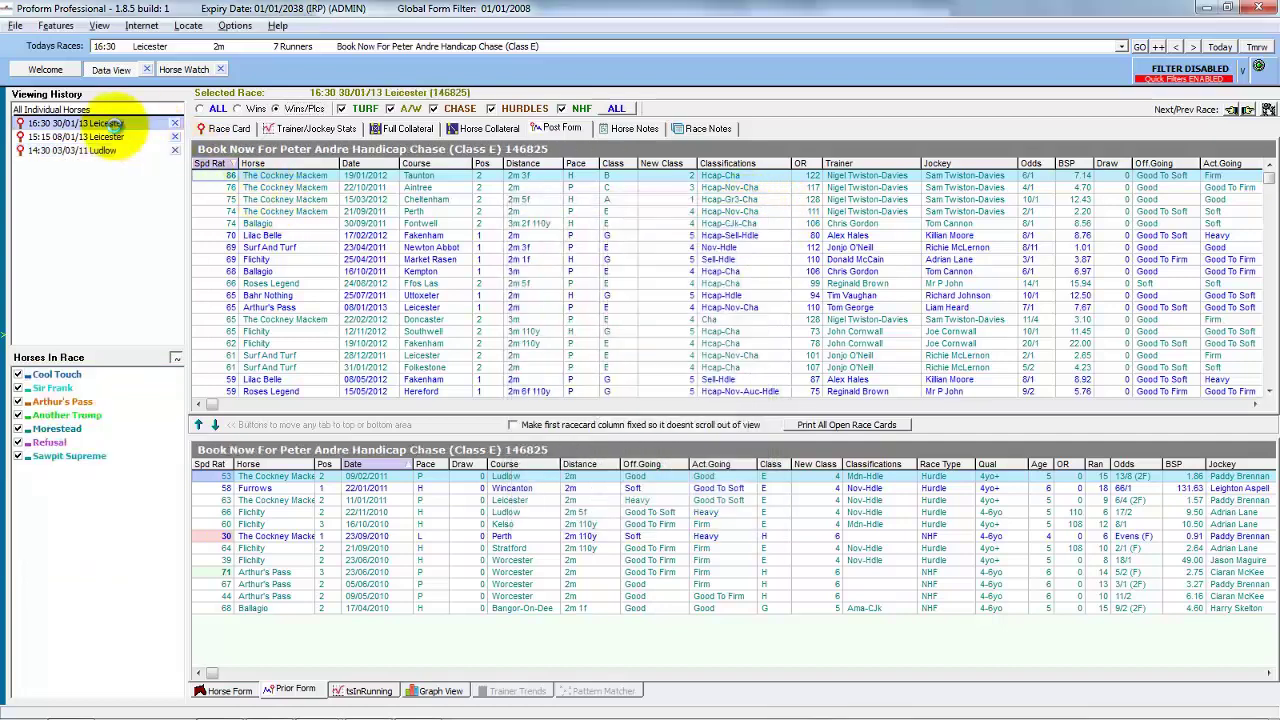
left_click(218, 128)
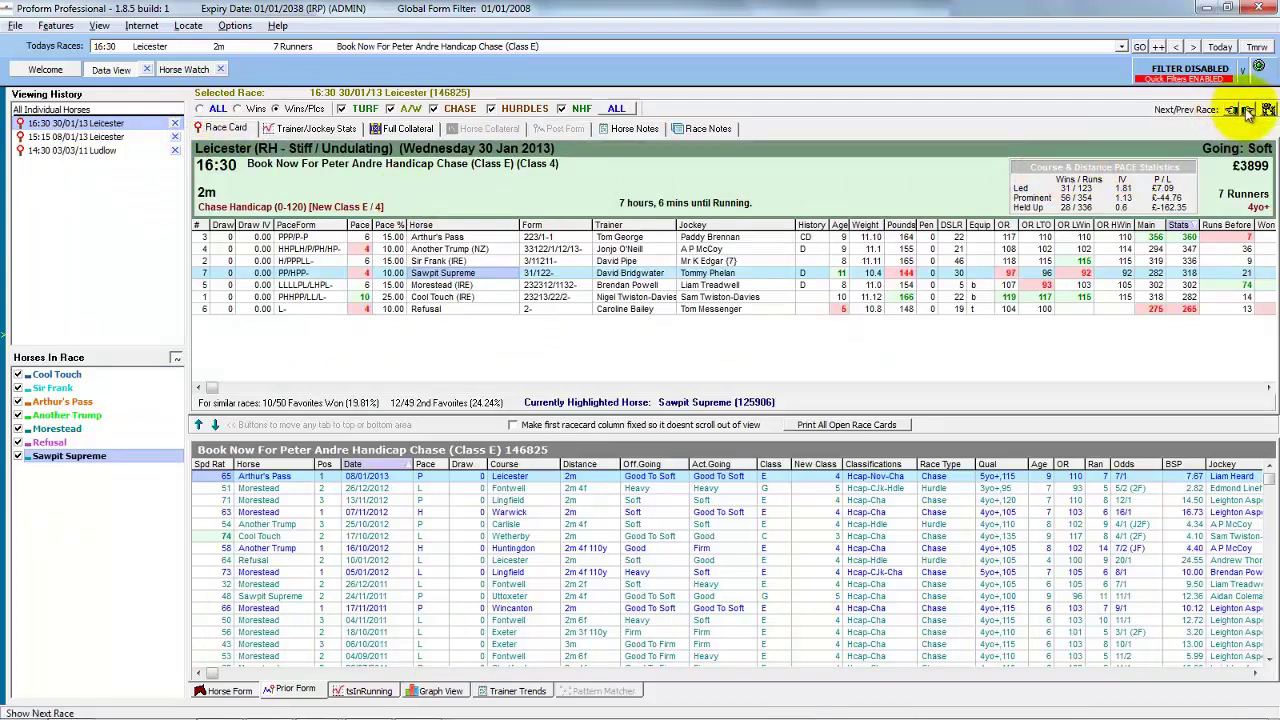
Step: Move on to the next race, 16:40 Ludlow, and set its win/place form filter to ALL
left_click(1246, 111)
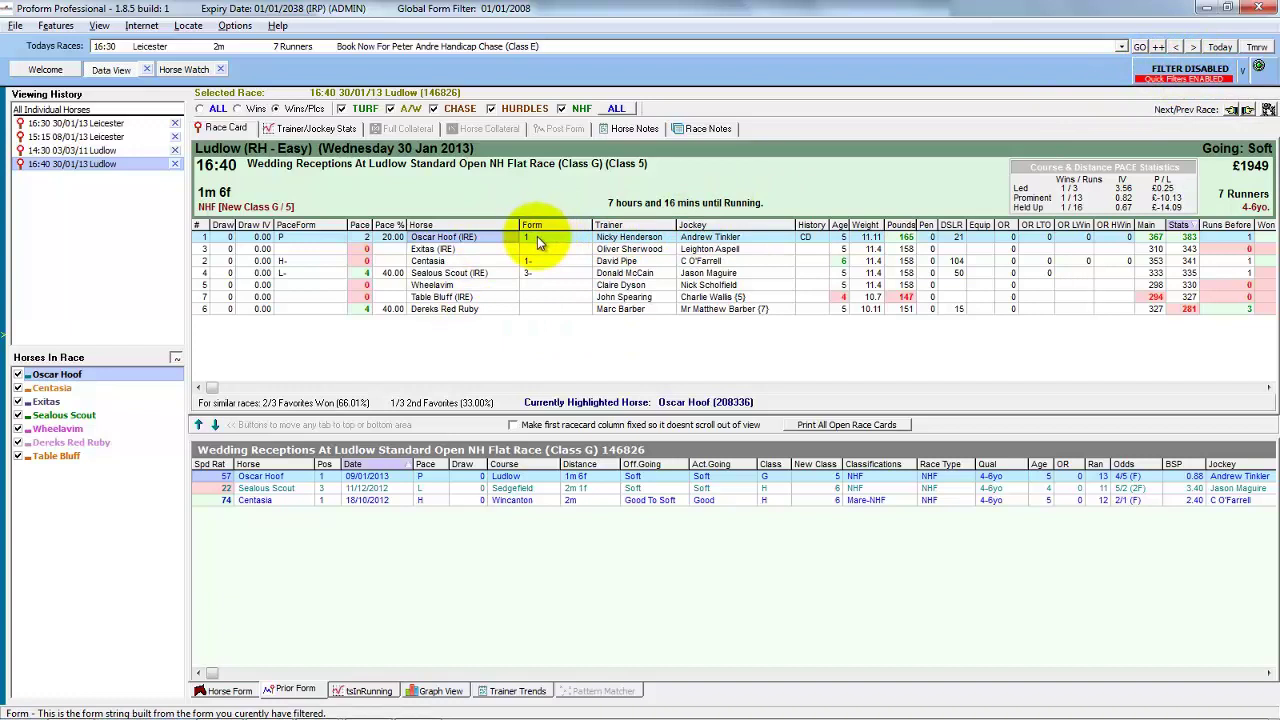
left_click(201, 109)
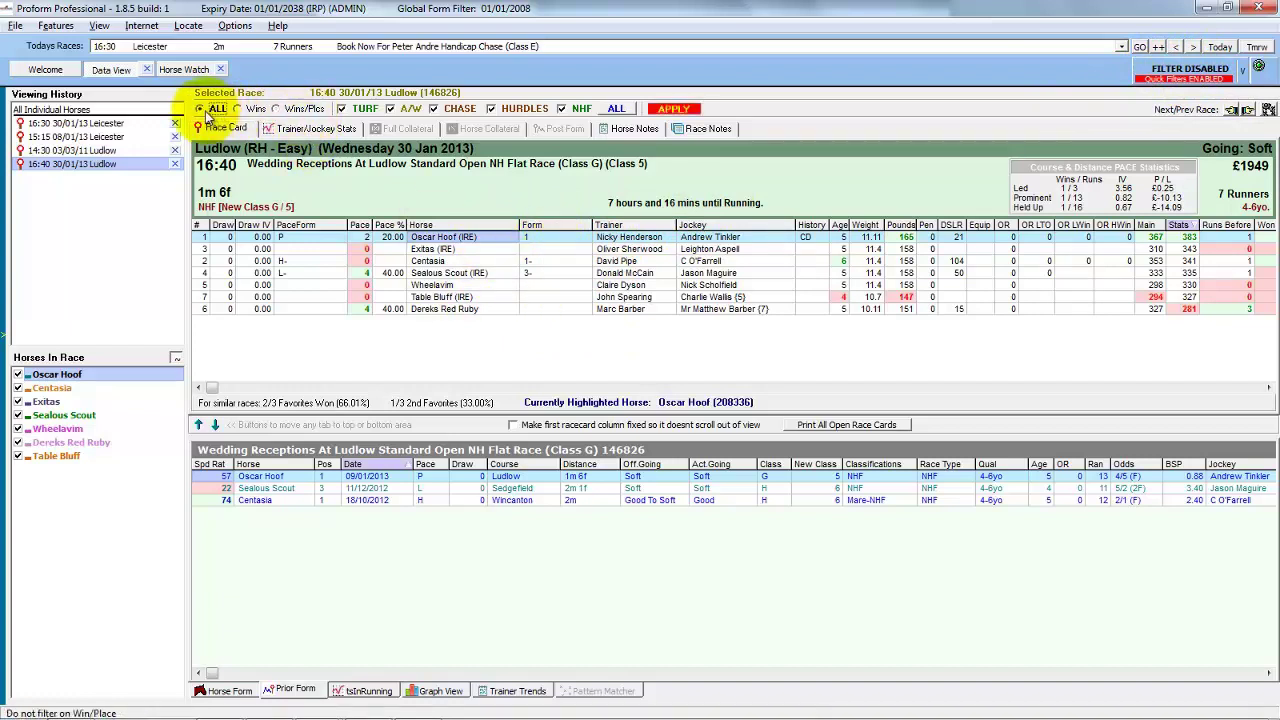
left_click(668, 110)
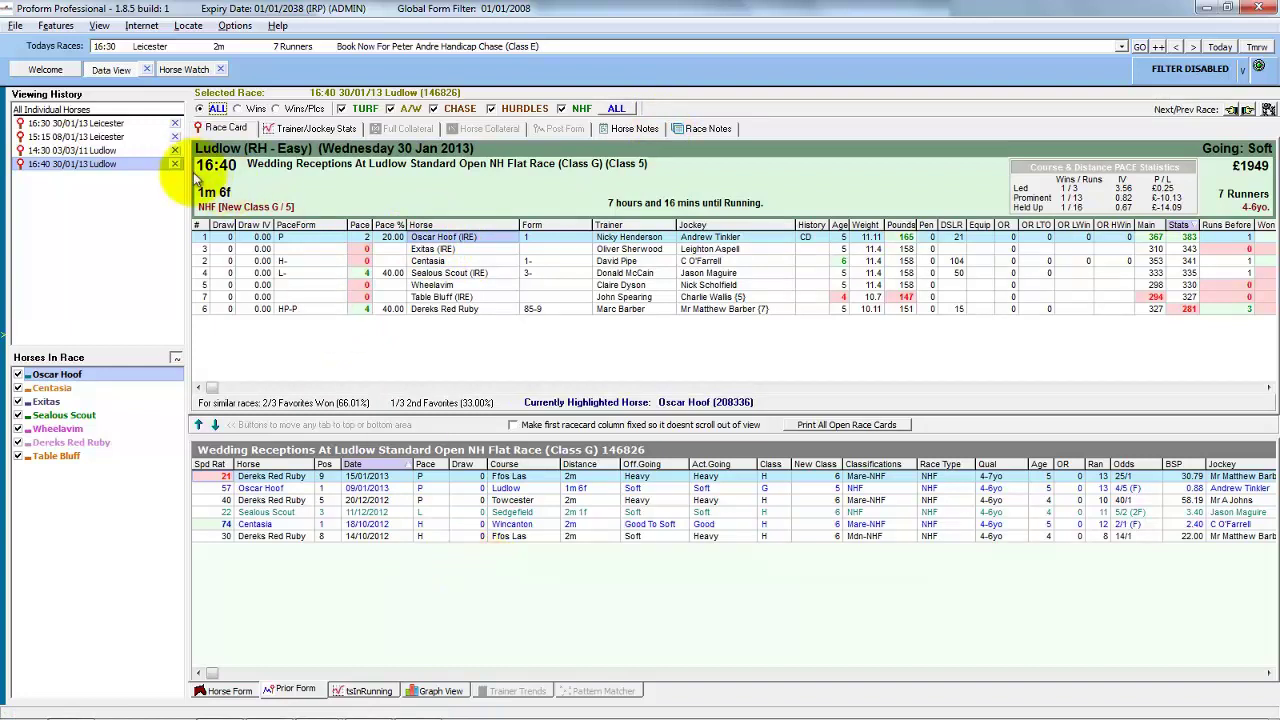
Step: Undock the Data View into a floating window and move it aside to uncover the main workspace
right_click(105, 76)
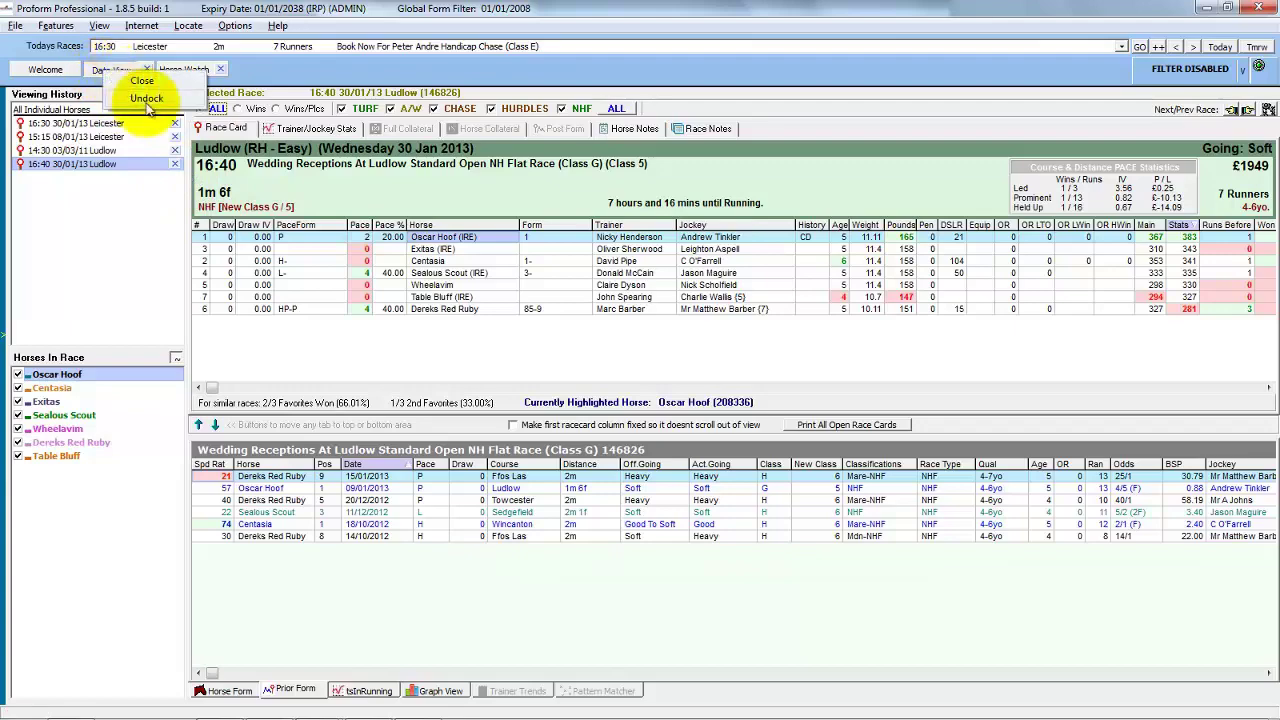
left_click(146, 98)
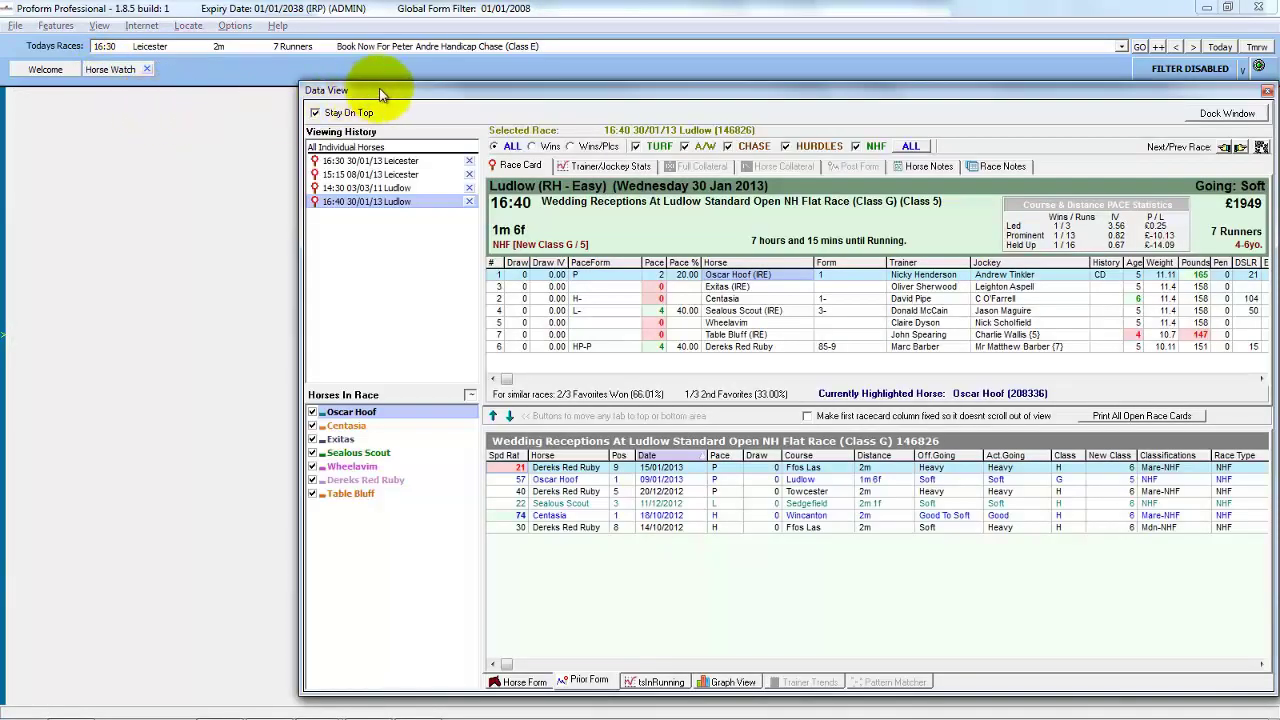
left_click_drag(371, 86, 268, 67)
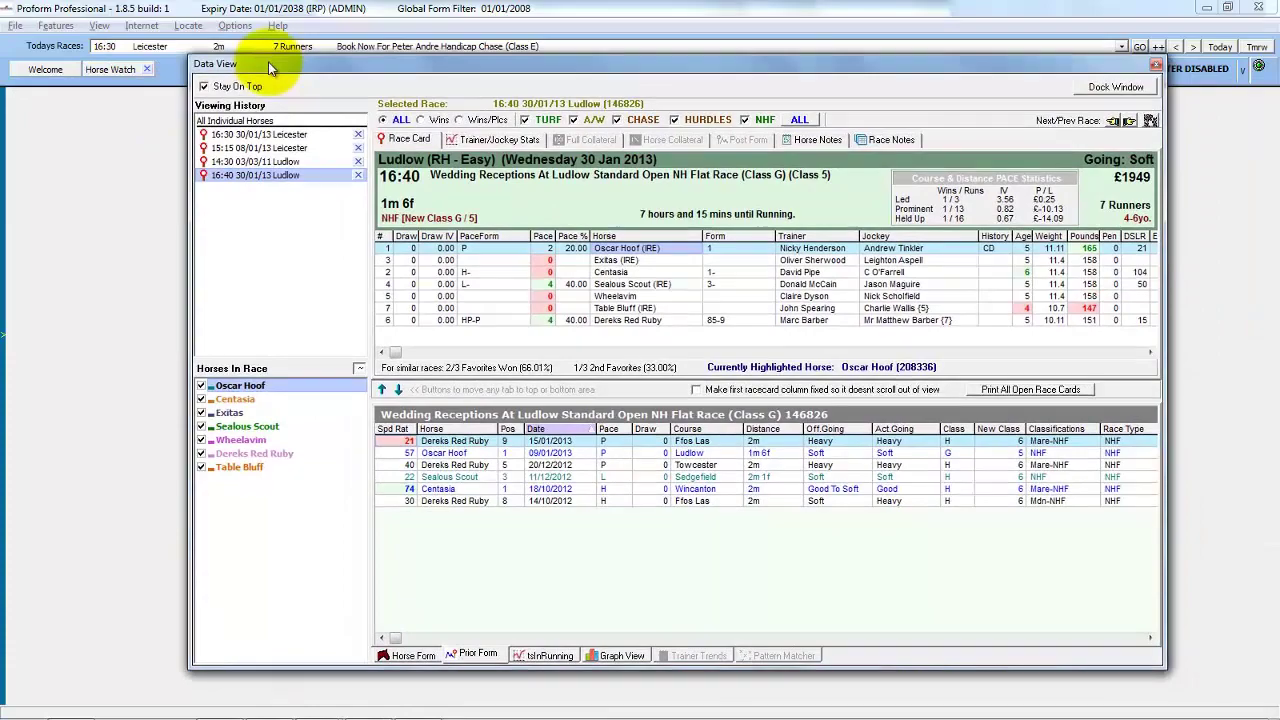
left_click_drag(268, 67, 601, 50)
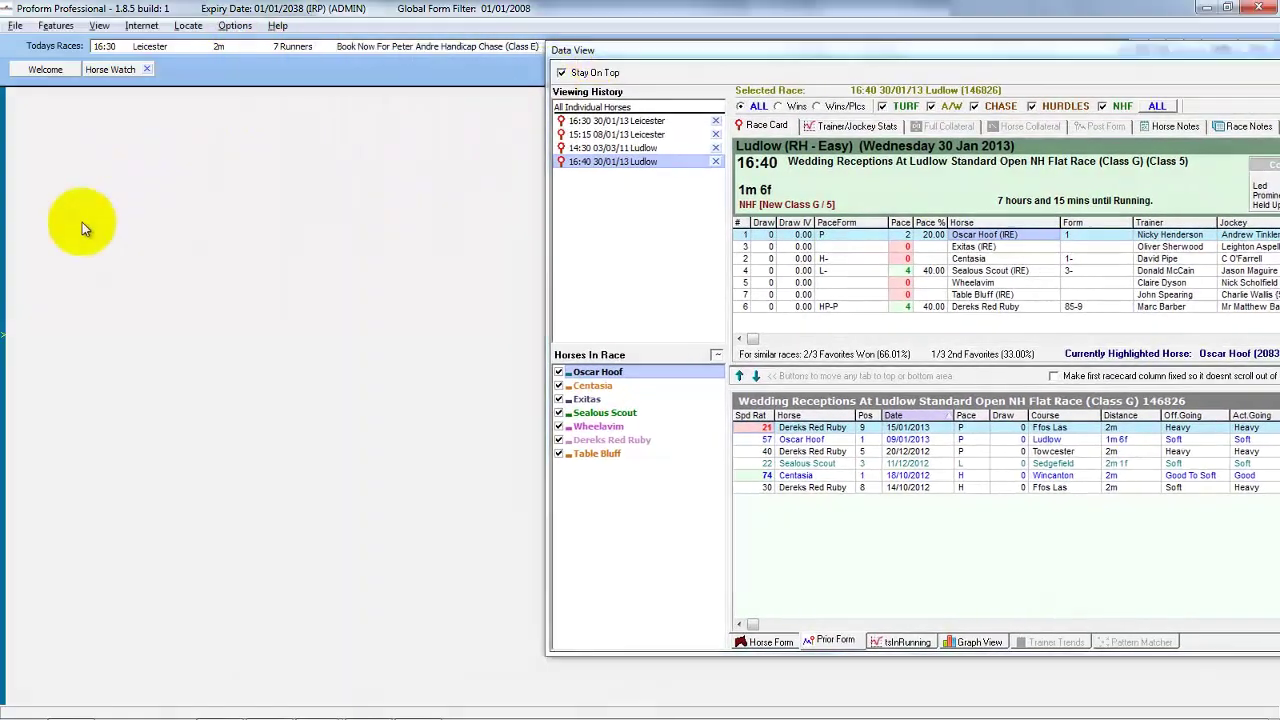
Step: Open Draw Stats and the System Builder in the main workspace, moving the floating Data View further aside
left_click(55, 25)
left_click(90, 131)
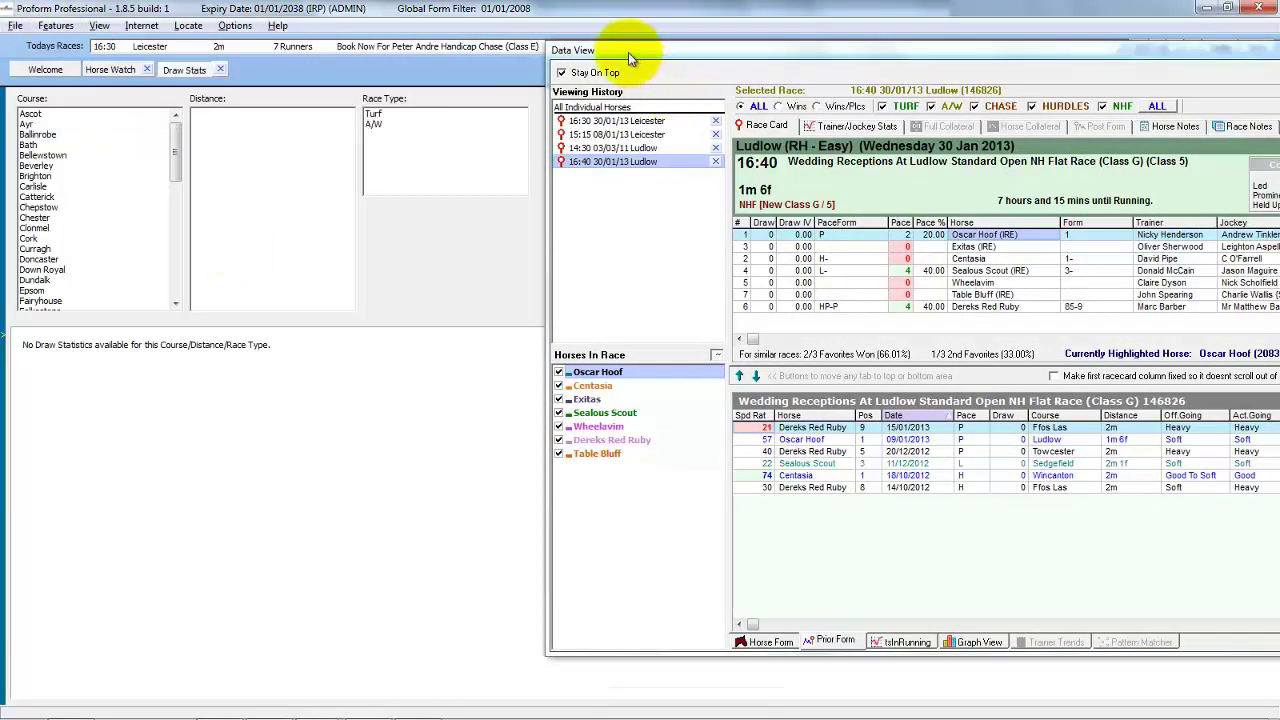
mouse_move(628, 52)
left_mouse_down()
mouse_move(1180, 57)
mouse_move(1177, 70)
mouse_move(266, 61)
mouse_move(798, 48)
left_mouse_up()
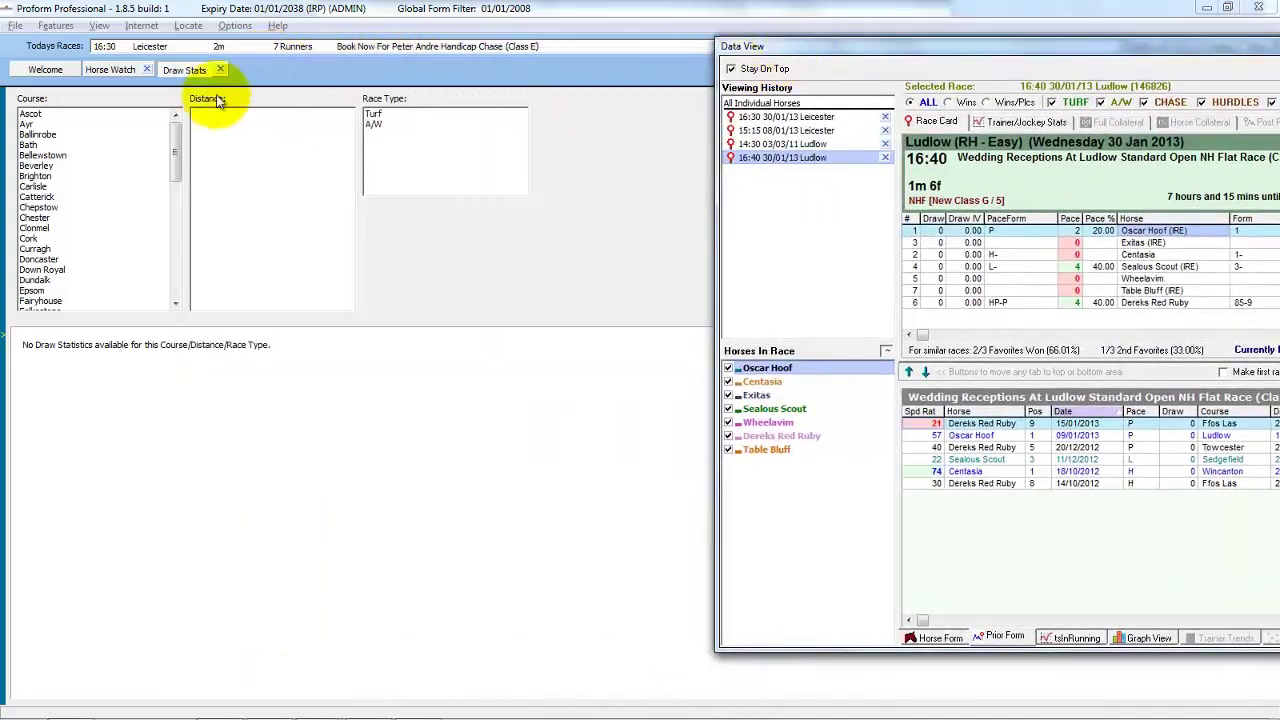
left_click(55, 25)
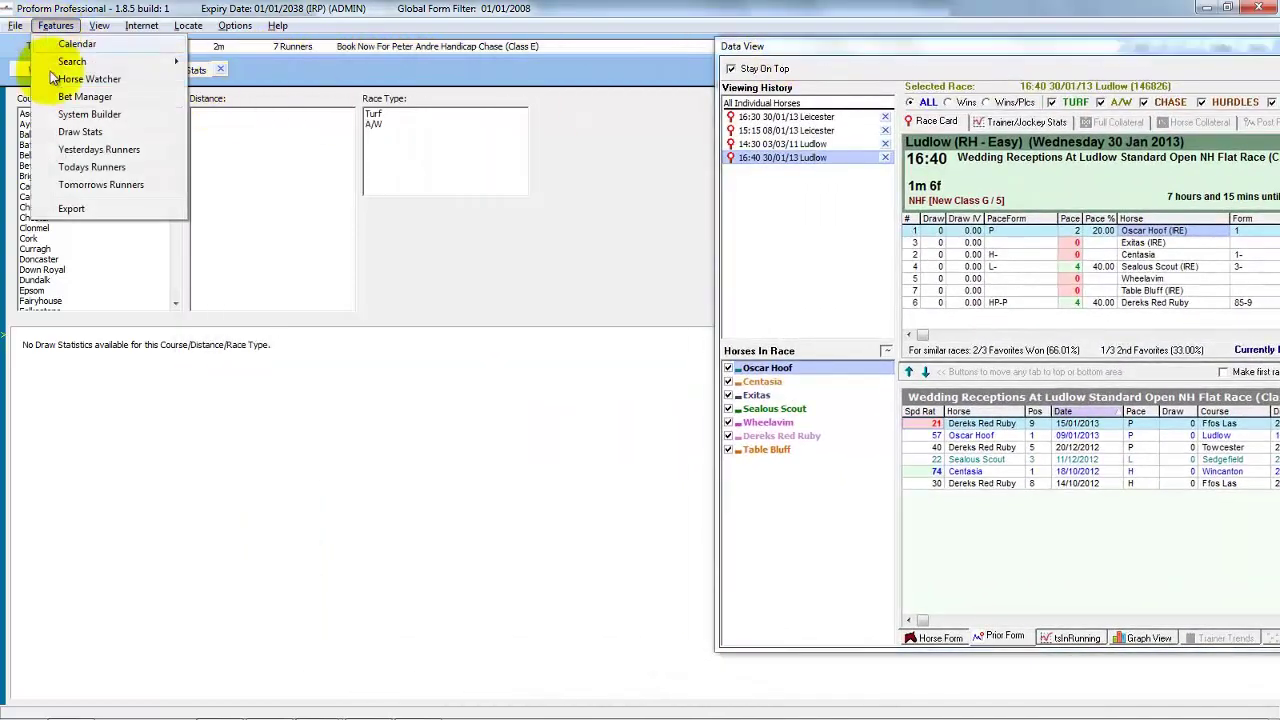
left_click(89, 114)
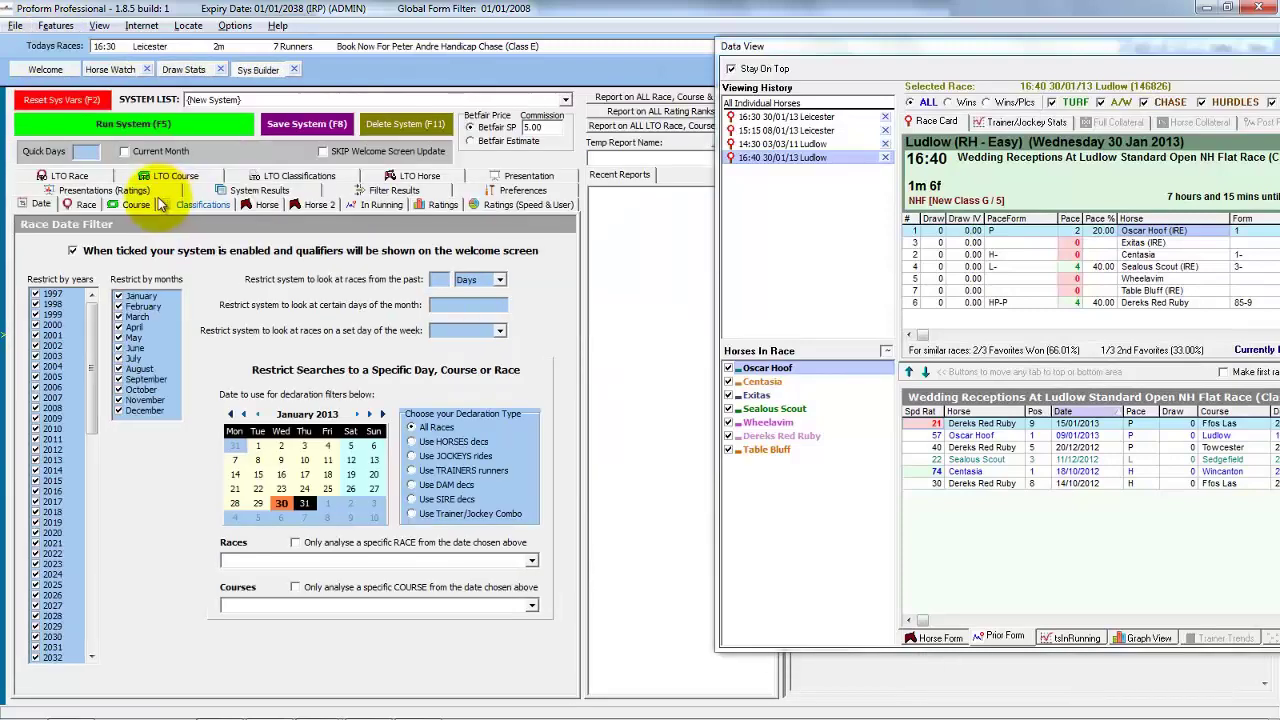
Step: Undock the Sys Builder into its own floating window, reposition it, and dock it back
right_click(254, 70)
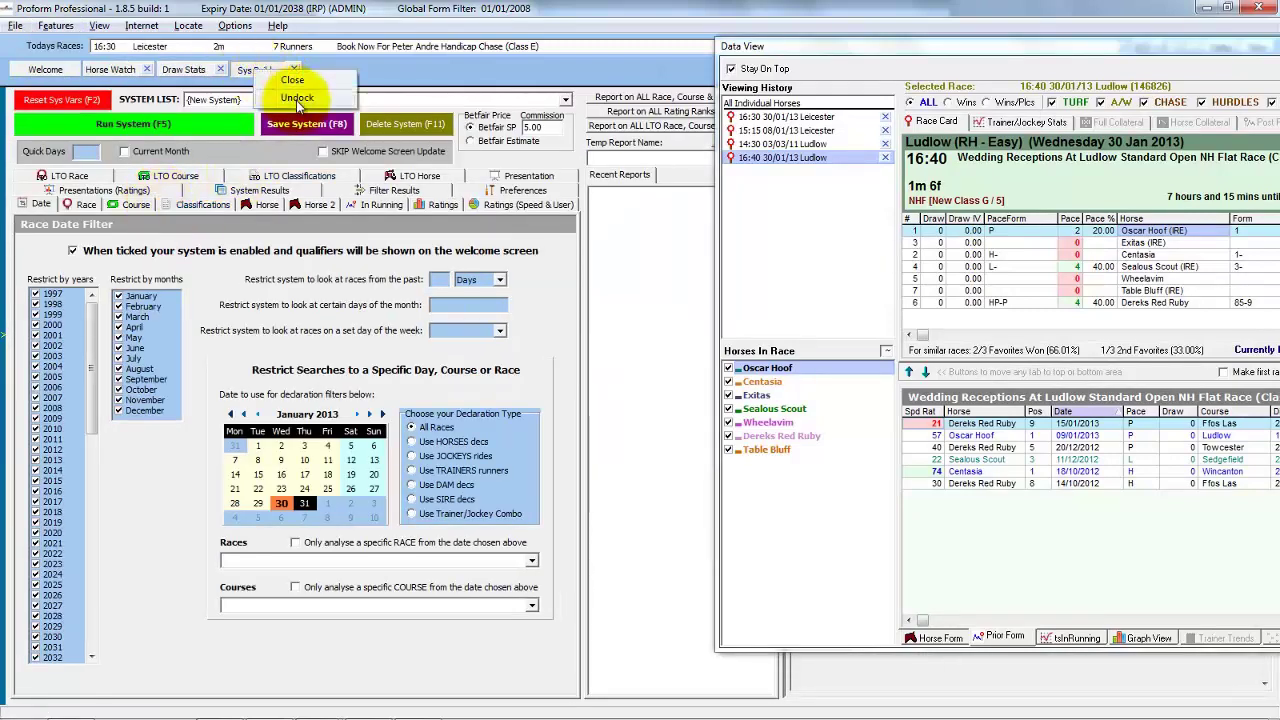
left_click(297, 98)
left_click_drag(469, 84, 244, 160)
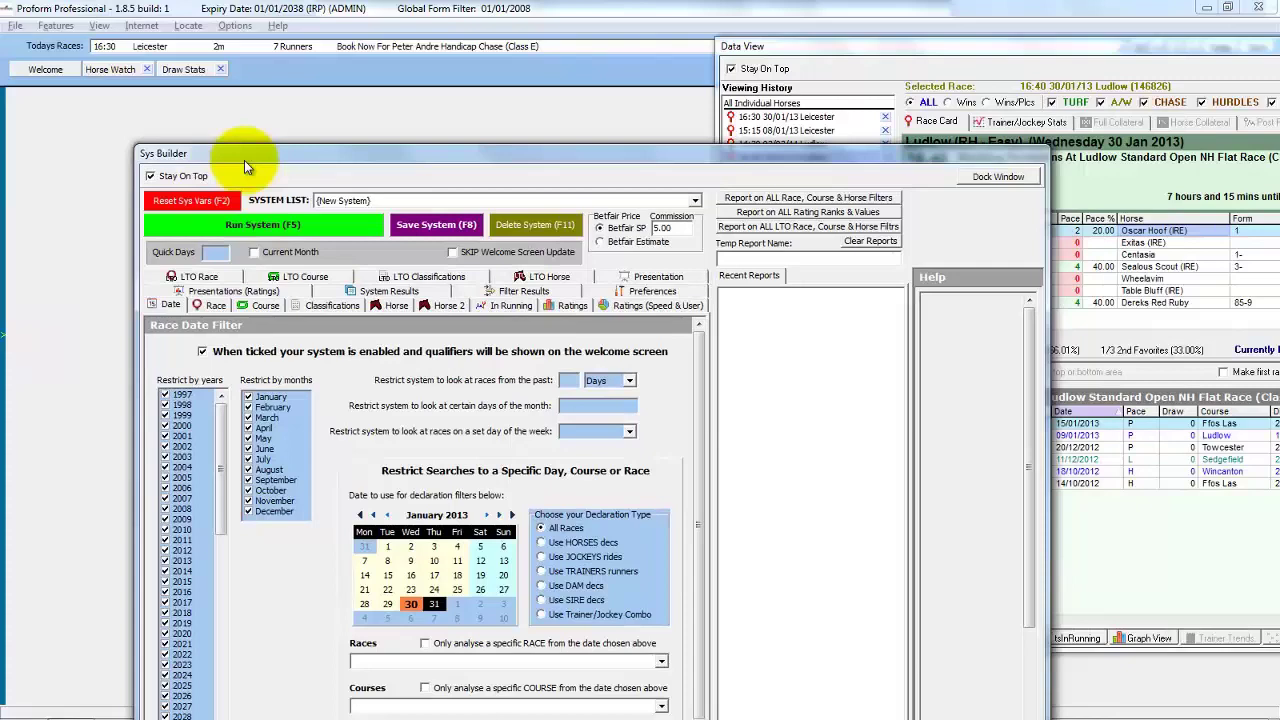
left_click(985, 180)
Step: Move the floating Data View back over the main workspace and dock it again
left_click_drag(1005, 45, 494, 87)
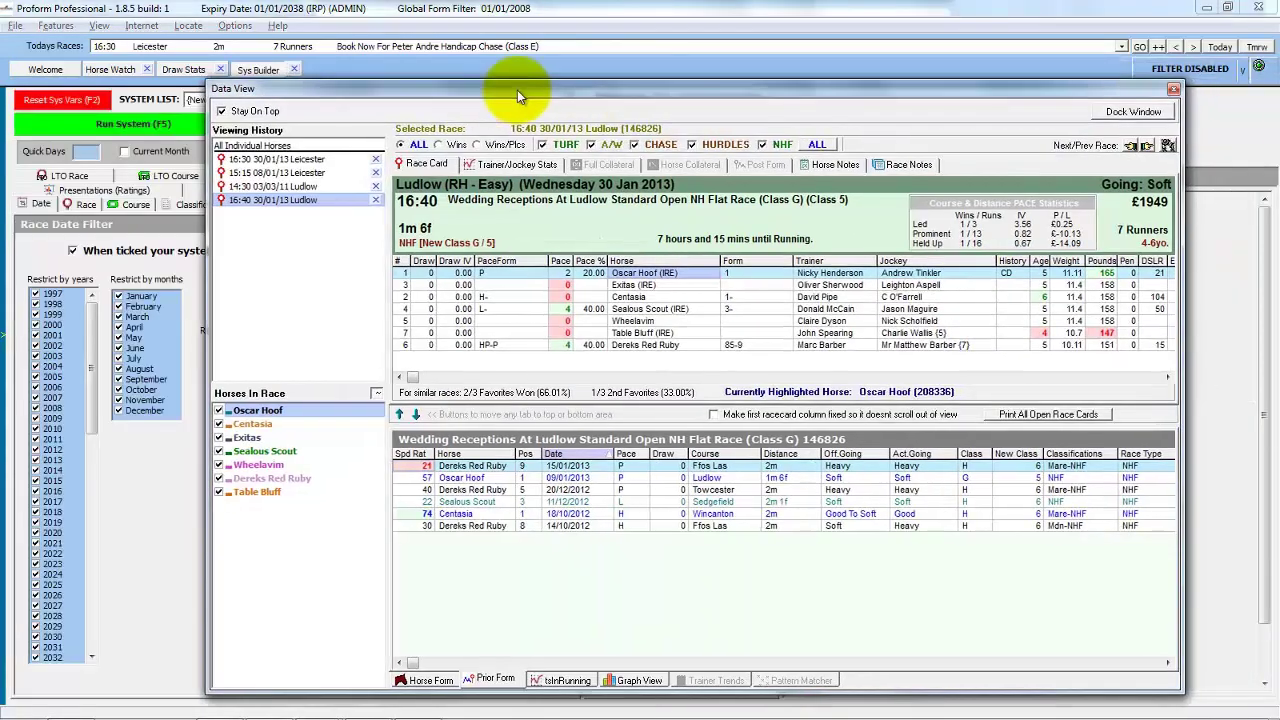
left_click(1137, 111)
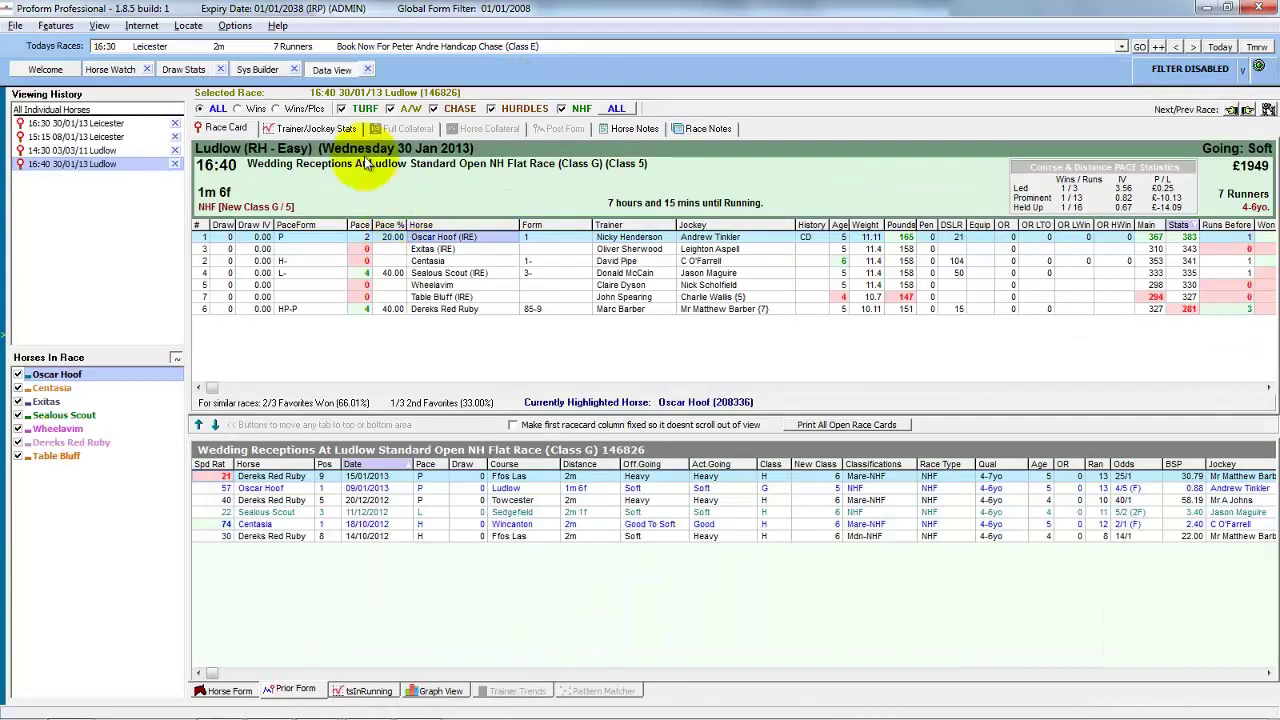